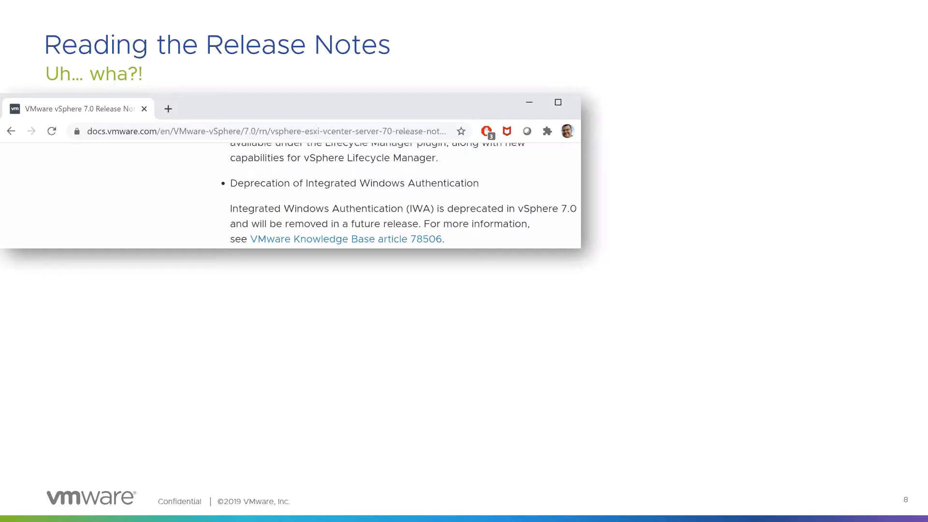
{"action": "key", "text": "Right"}
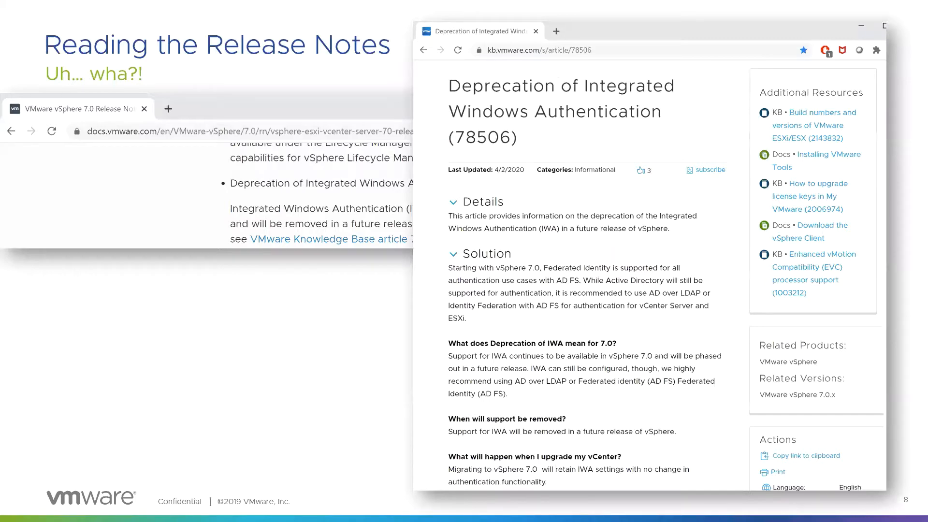
{"action": "key", "text": "Right"}
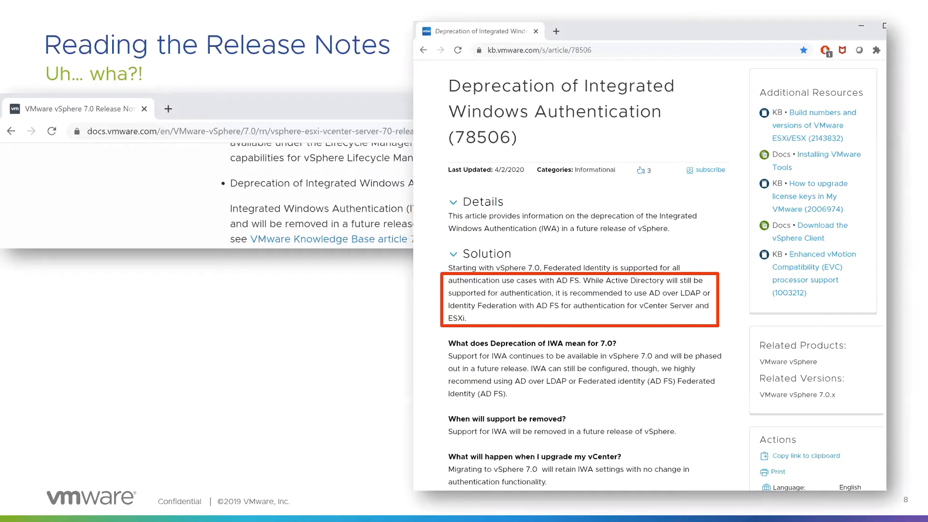
{"action": "key", "text": "Right"}
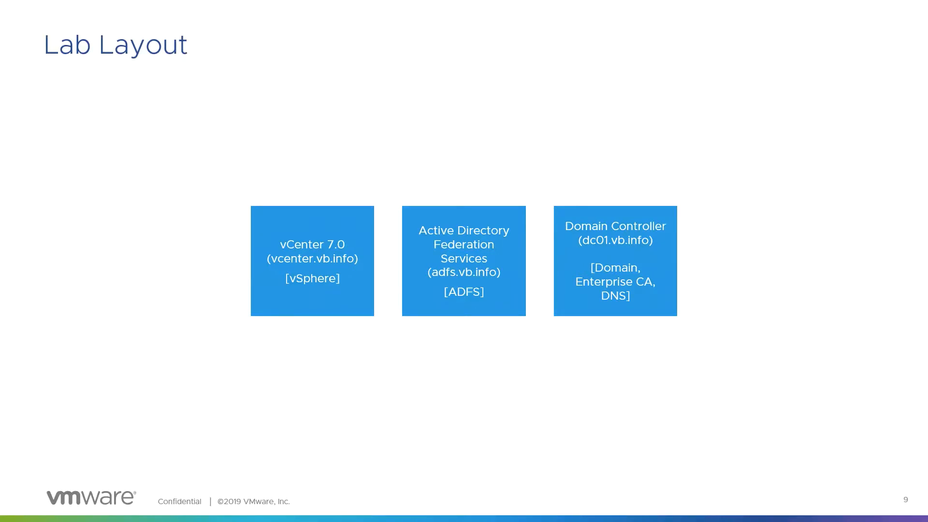
{"action": "key", "text": "Right"}
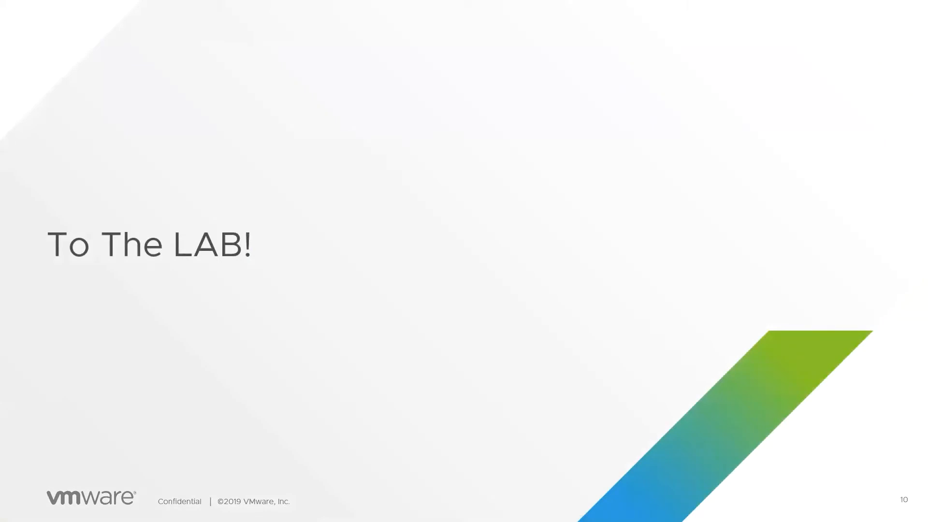
Step: Switch to the browser and Notepad++ windows and clear all text from the open note
{"action": "key", "text": "alt+Tab"}
{"action": "key", "text": "alt+Tab"}
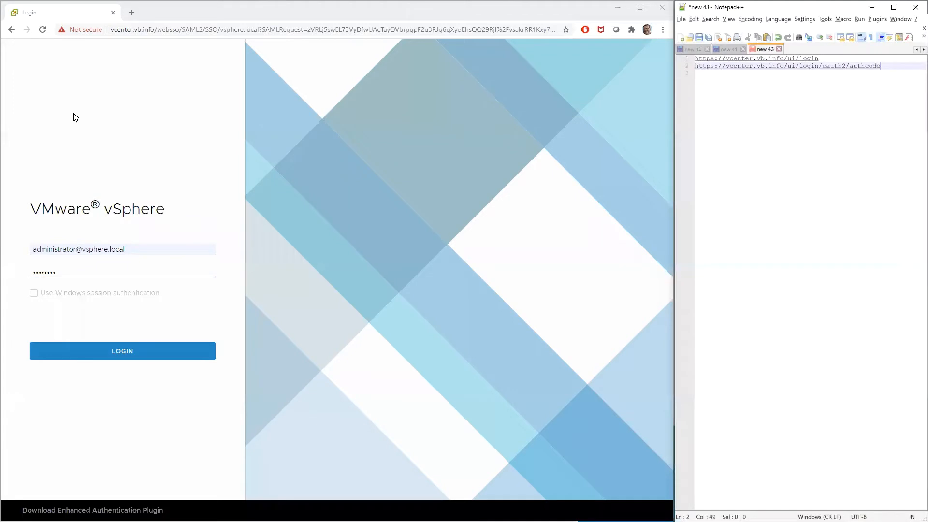
{"action": "key", "text": "Down"}
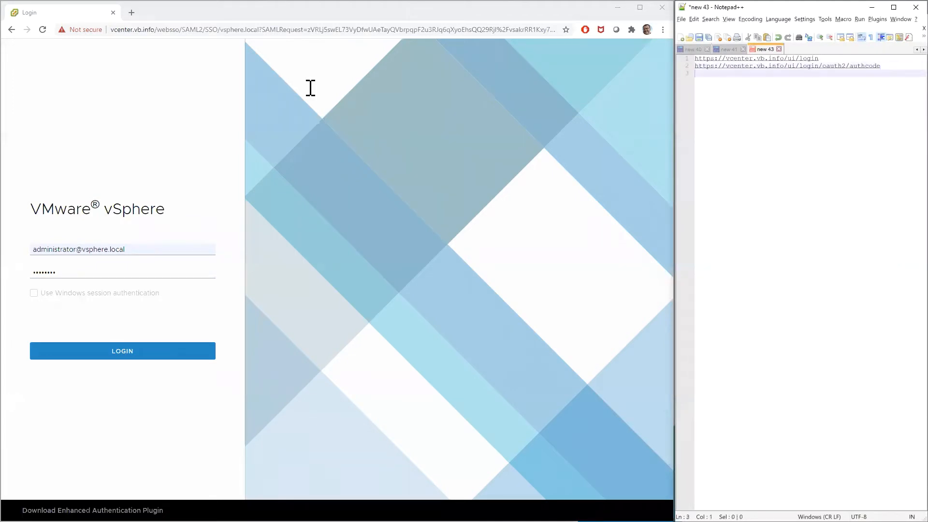
{"action": "key", "text": "ctrl+a"}
{"action": "key", "text": "Delete"}
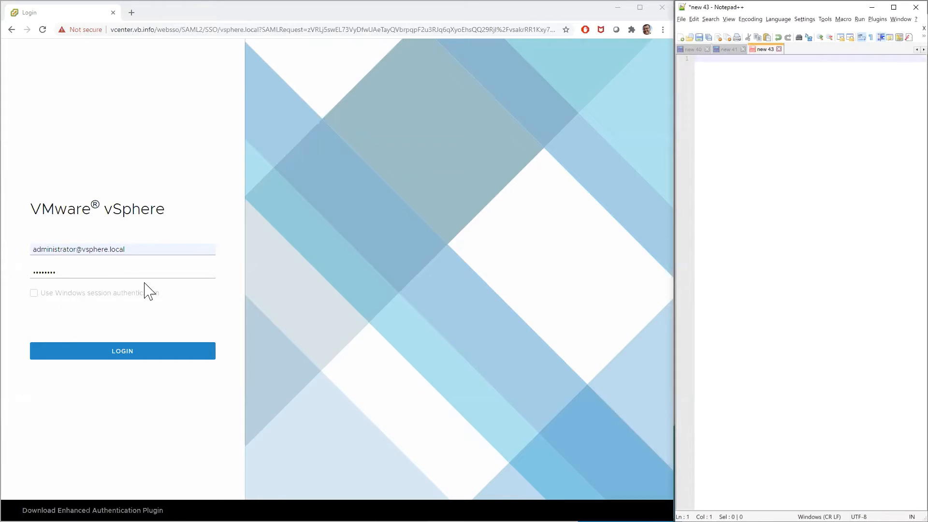
Step: Log in to the vSphere Client with the prefilled credentials and show the Single Sign On configuration's identity provider settings
{"action": "left_click", "coordinate": [154, 349]}
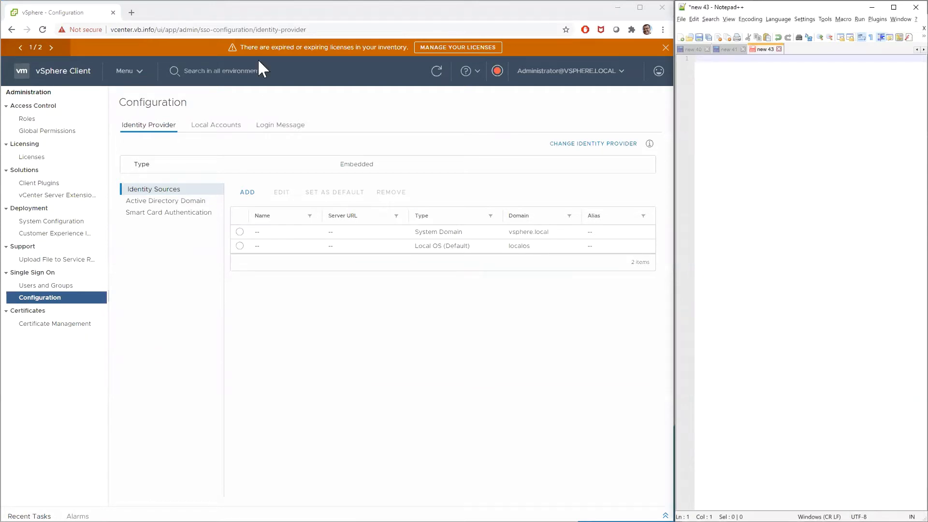
{"action": "left_click", "coordinate": [123, 78]}
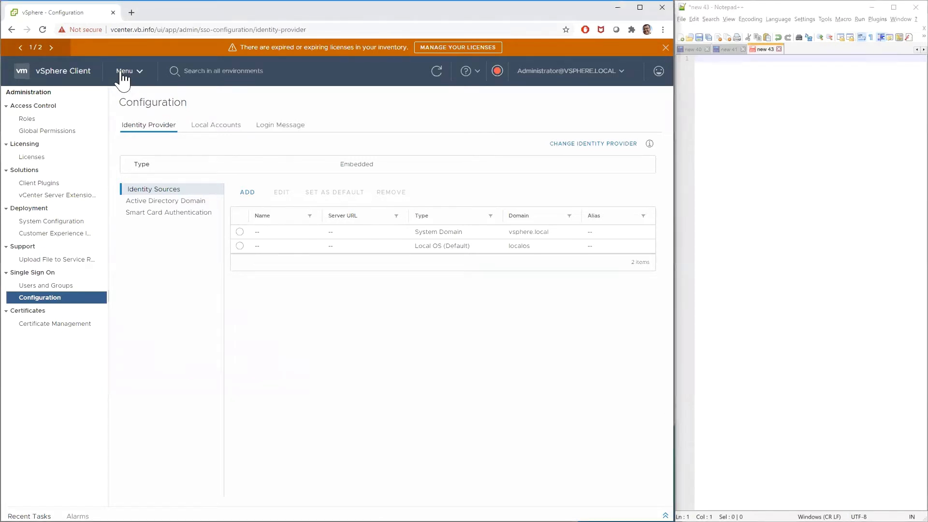
{"action": "left_click", "coordinate": [128, 77]}
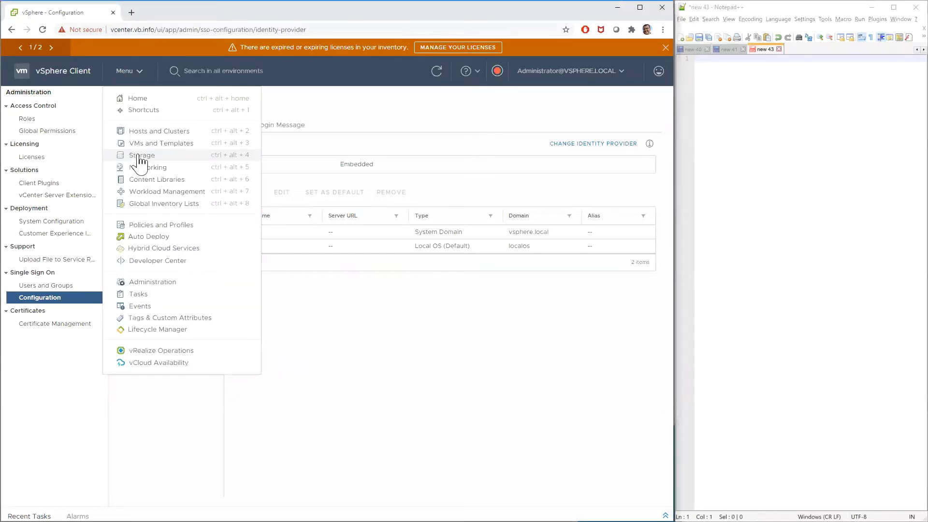
{"action": "left_click", "coordinate": [49, 296]}
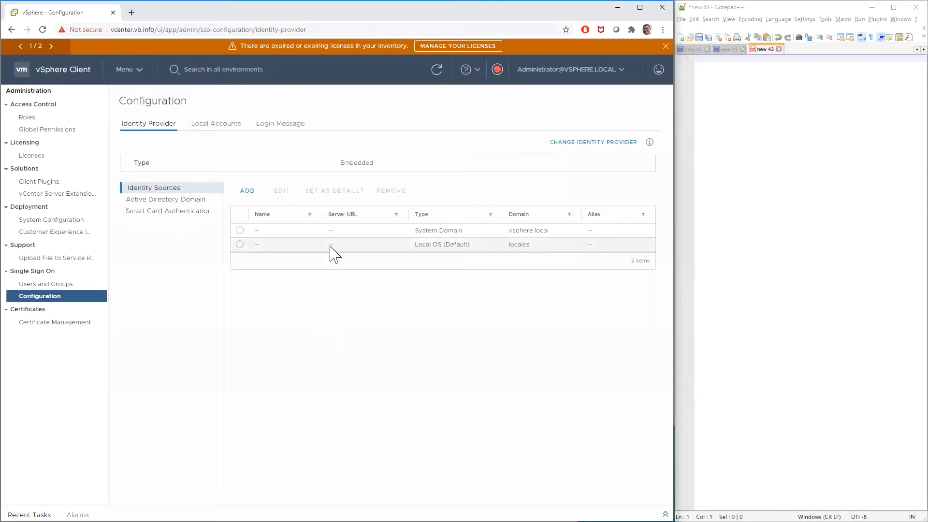
Step: Review the identity source types available for a new identity source and close the dialog without adding one
{"action": "left_click", "coordinate": [250, 193]}
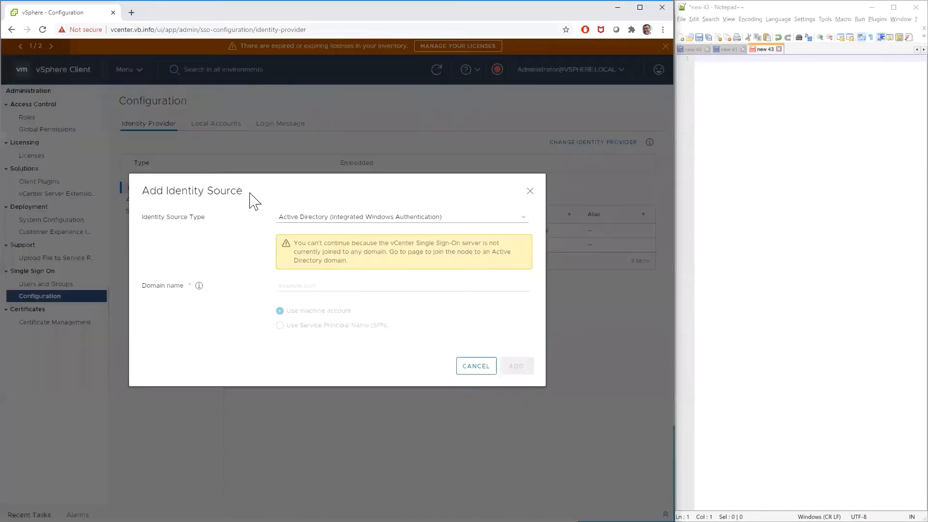
{"action": "left_click", "coordinate": [366, 220]}
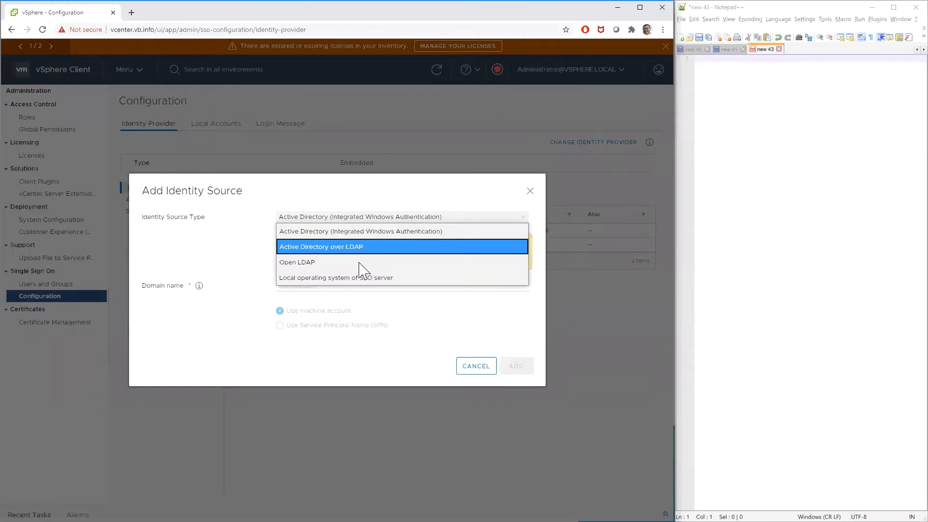
{"action": "left_click", "coordinate": [531, 194]}
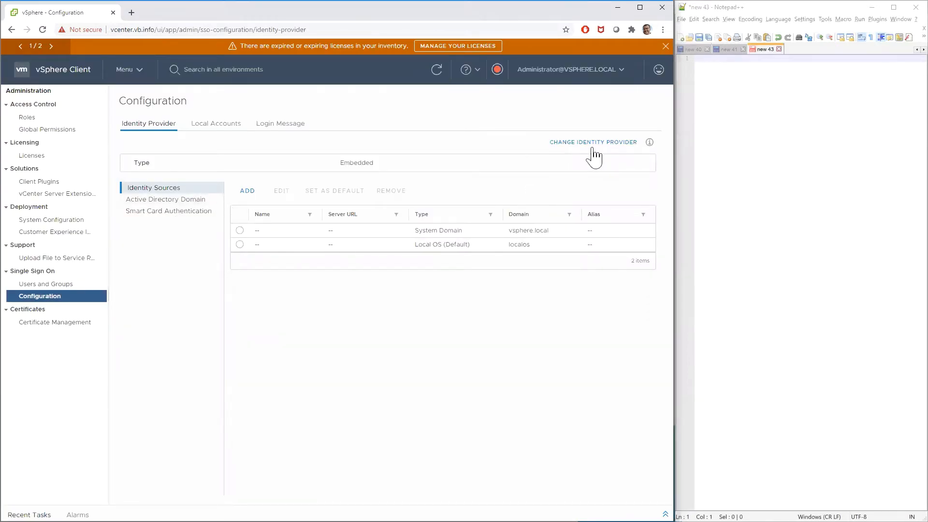
Step: Copy both redirect URIs from the Change Identity Provider information into the Notepad++ note, one per line
{"action": "left_click", "coordinate": [650, 144]}
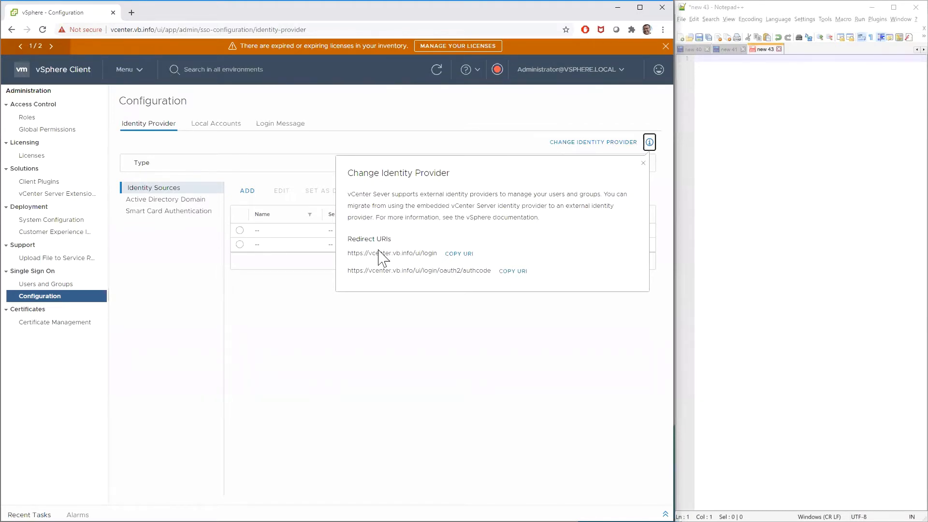
{"action": "left_click", "coordinate": [457, 253]}
{"action": "left_click", "coordinate": [868, 91]}
{"action": "type", "text": "https://vcenter.vb.info/ui/login"}
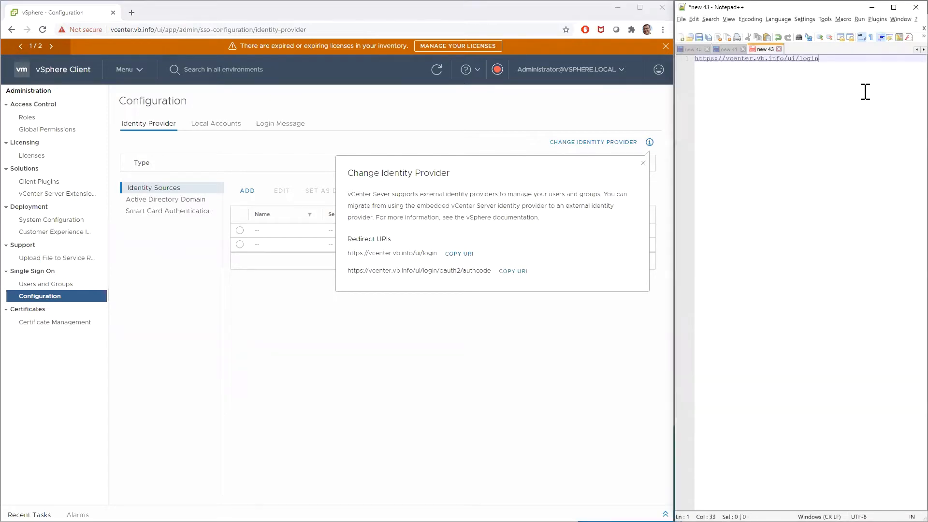
{"action": "key", "text": "Return"}
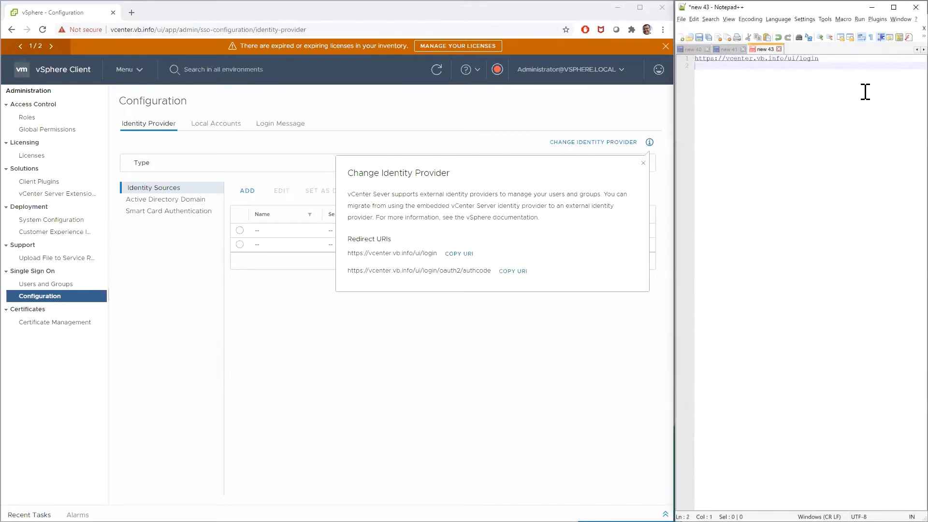
{"action": "left_click", "coordinate": [511, 275]}
{"action": "left_click", "coordinate": [724, 68]}
{"action": "type", "text": "https://vcenter.vb.info/ui/login/oauth2/authcode"}
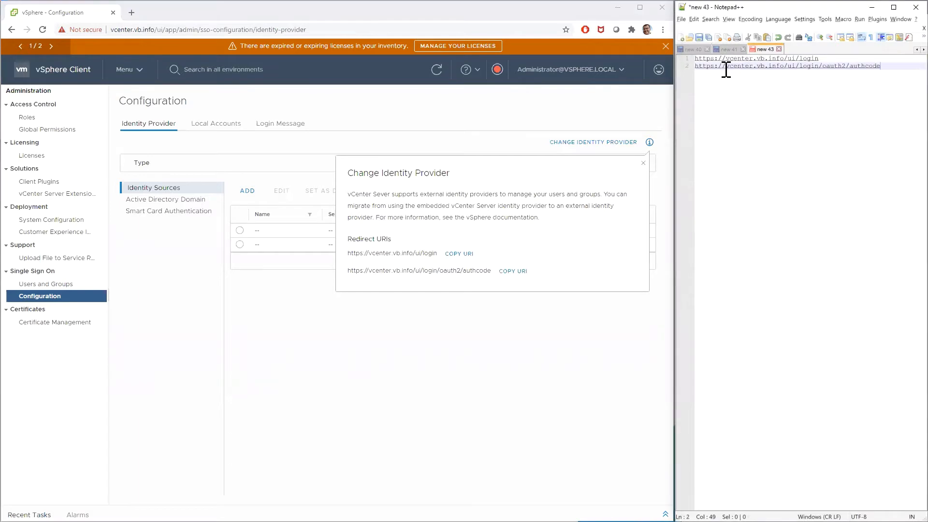
{"action": "left_click", "coordinate": [643, 163]}
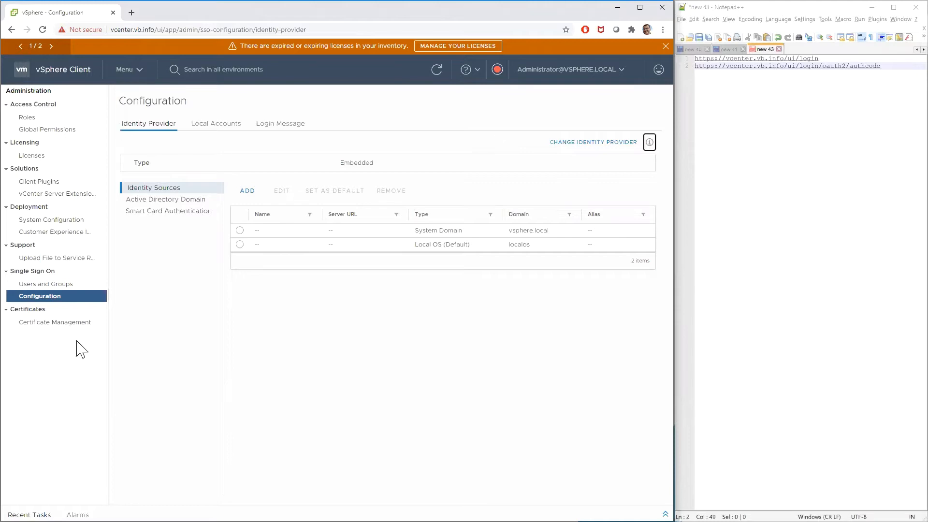
Step: View the details of the first trusted root certificate in Certificate Management and return to the certificate overview
{"action": "left_click", "coordinate": [27, 328]}
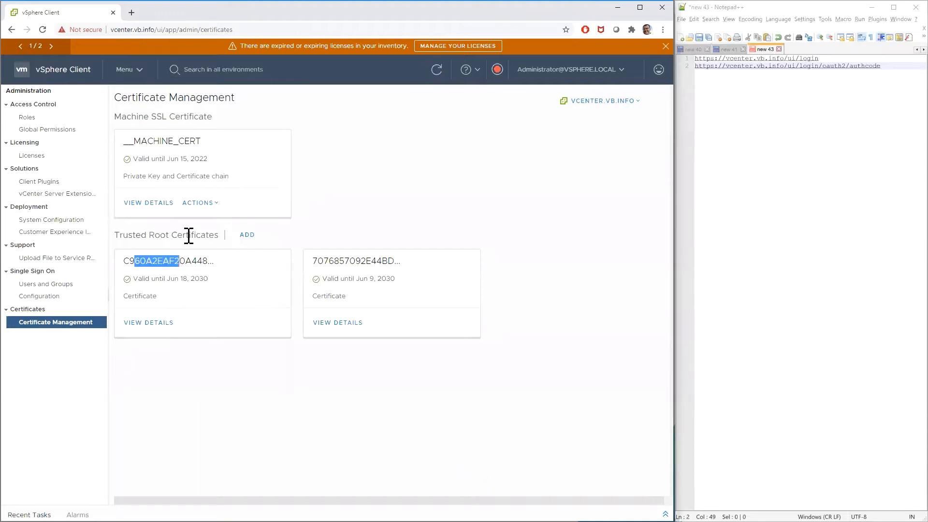
{"action": "left_click", "coordinate": [154, 325]}
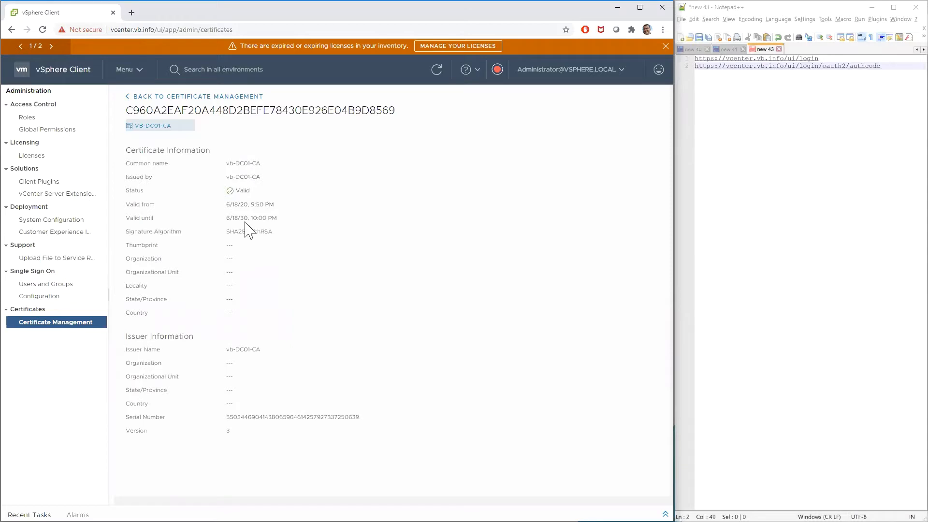
{"action": "left_click", "coordinate": [181, 99]}
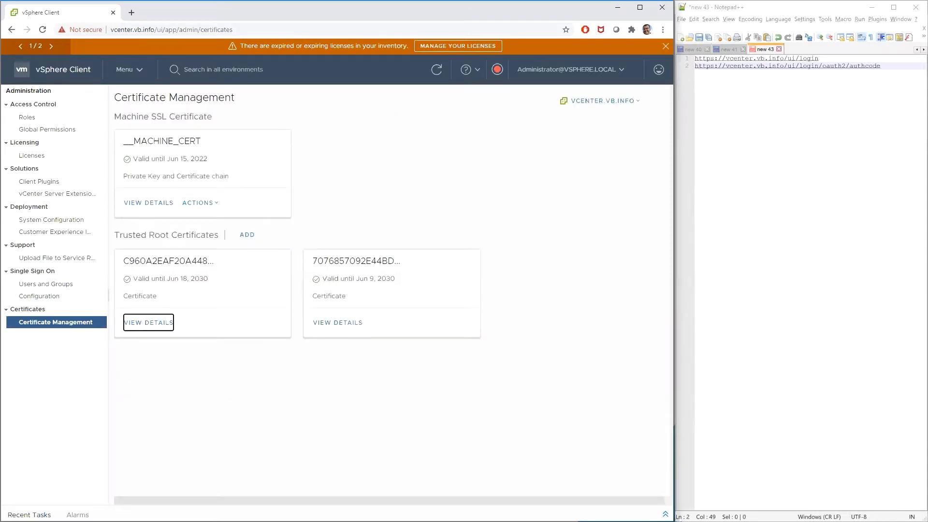
Step: Switch to the vcenter.vb.info PuTTY session and enter the root shell with the shell command
{"action": "key", "text": "alt+Tab"}
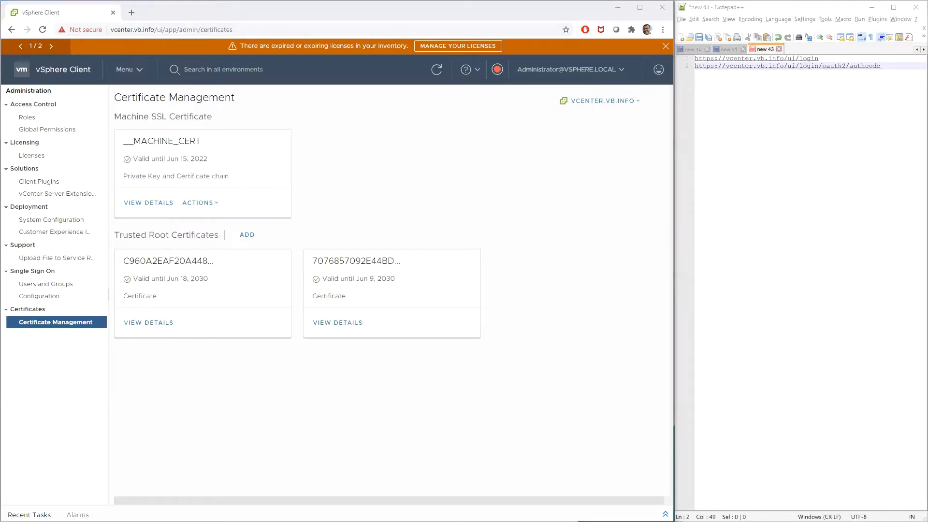
{"action": "left_click_drag", "start_coordinate": [0, 517], "coordinate": [193, 0]}
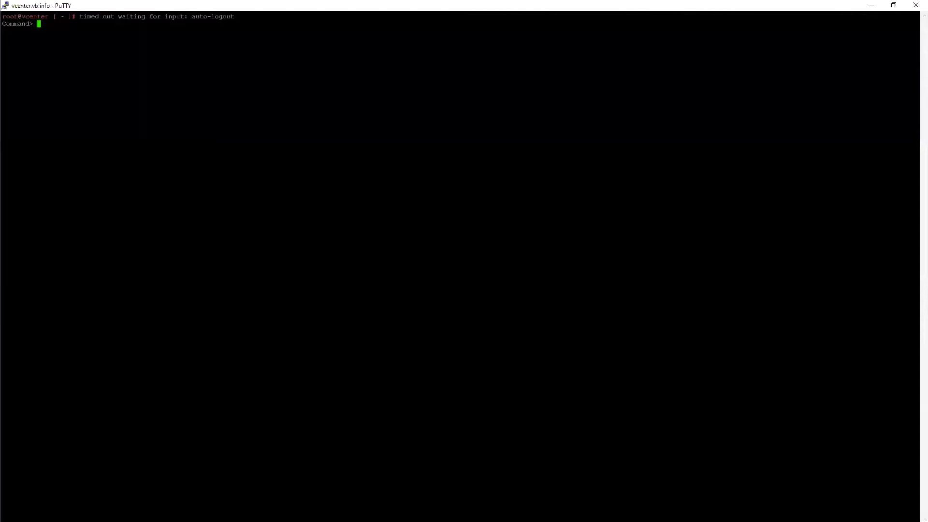
{"action": "left_click", "coordinate": [6, 6]}
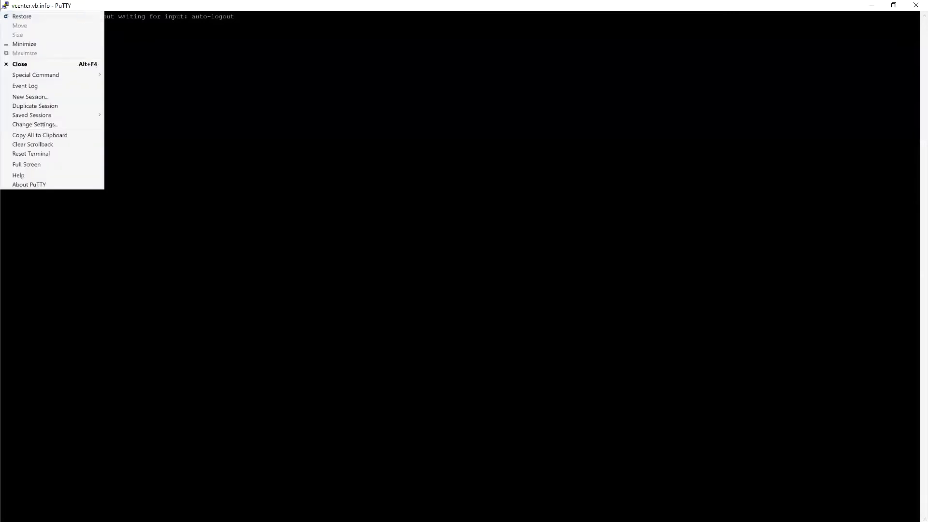
{"action": "key", "text": "Escape"}
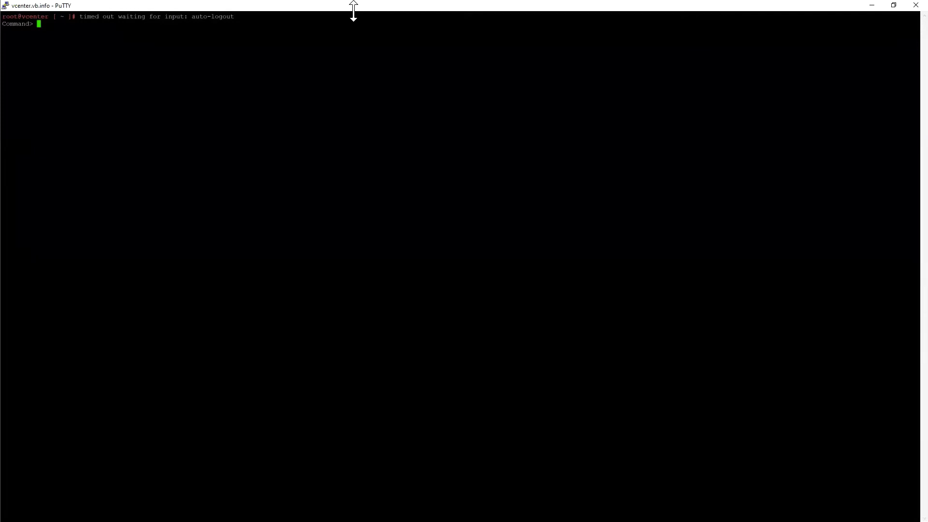
{"action": "type", "text": "shell"}
{"action": "key", "text": "Return"}
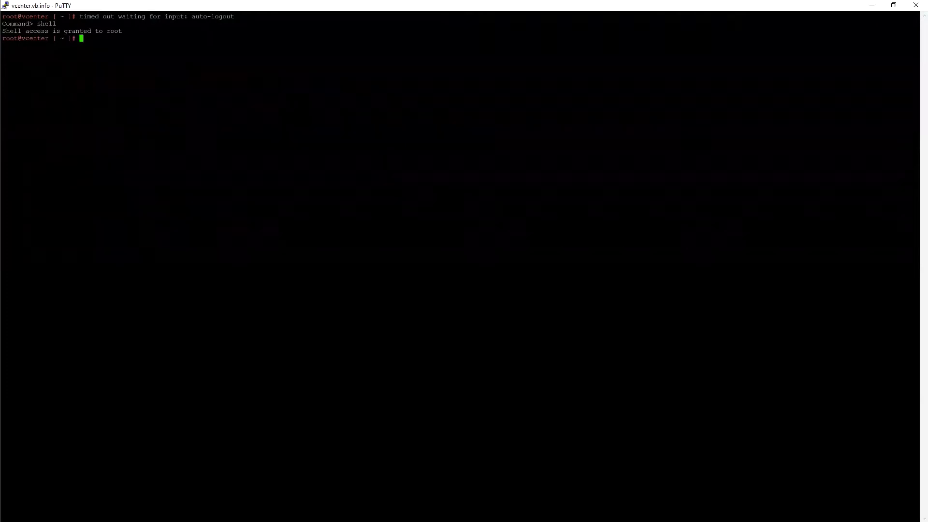
Step: Change the working directory to /usr/java/jre-vmware/bin/
{"action": "key", "text": "alt+Tab"}
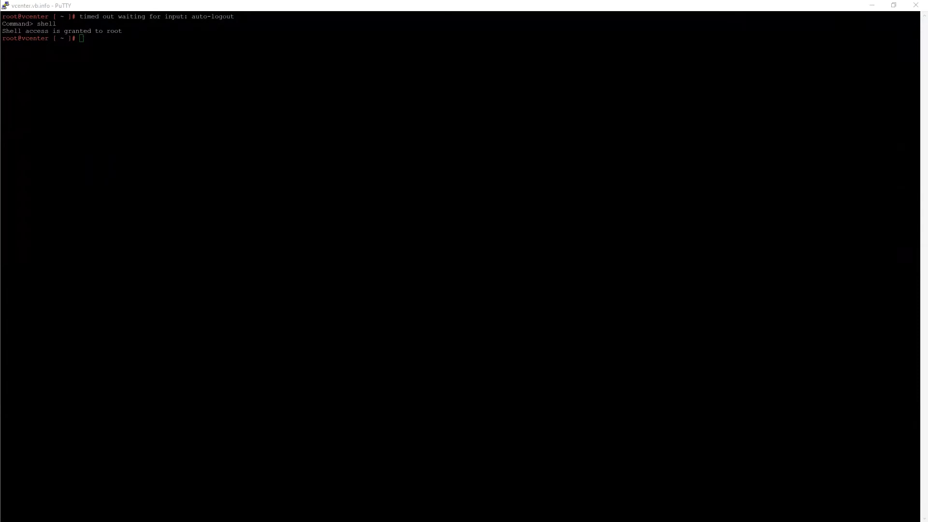
{"action": "key", "text": "alt+Tab"}
{"action": "type", "text": "cd /usr/java/jre-vmware/bin/"}
{"action": "key", "text": "Return"}
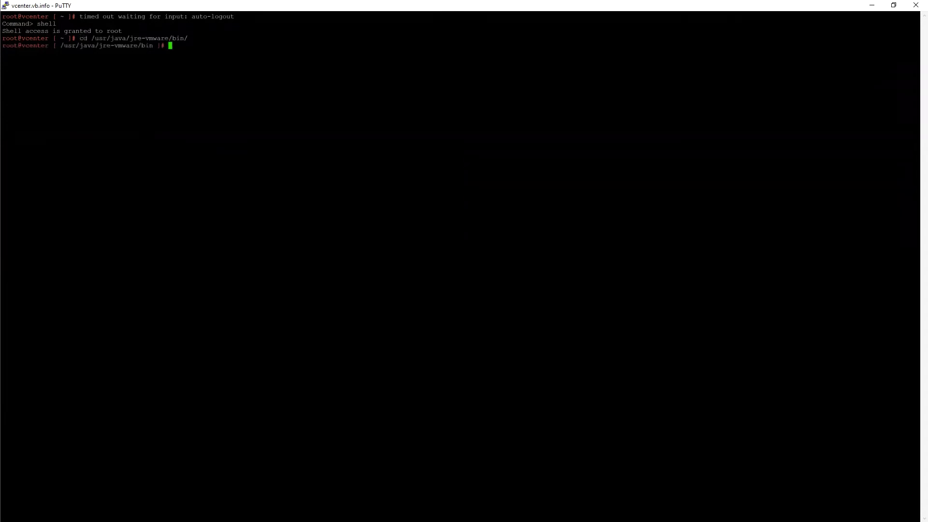
Step: Import ~/adfs-cert.crt with keytool as a trusted certificate, alias adfs, into /usr/java/jre-vmware/lib/security/cacerts, entering the keystore password
{"action": "key", "text": "alt+Tab"}
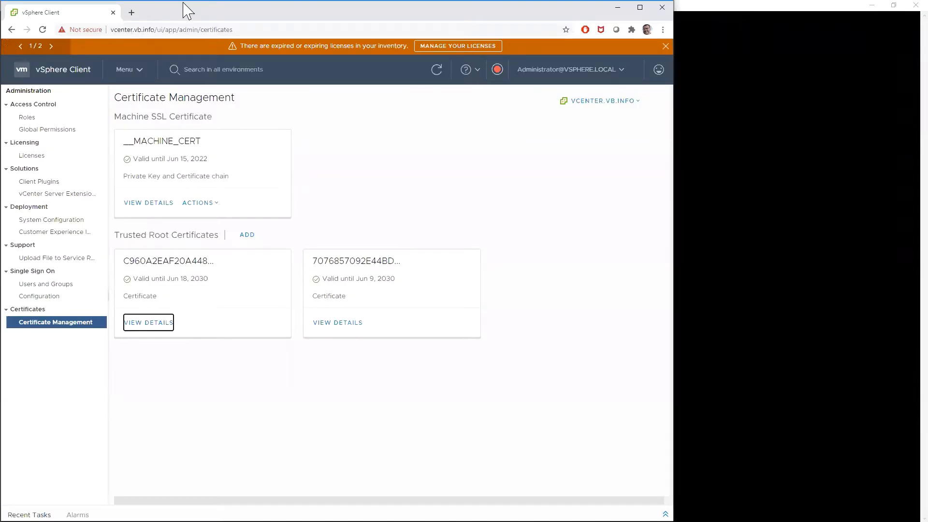
{"action": "left_click", "coordinate": [830, 10]}
{"action": "type", "text": "keytool -import -trustcacerts -file ~/adfs-cert.crt -alias adfs -keystore /usr/java/jre-vmware/lib/security/cacerts"}
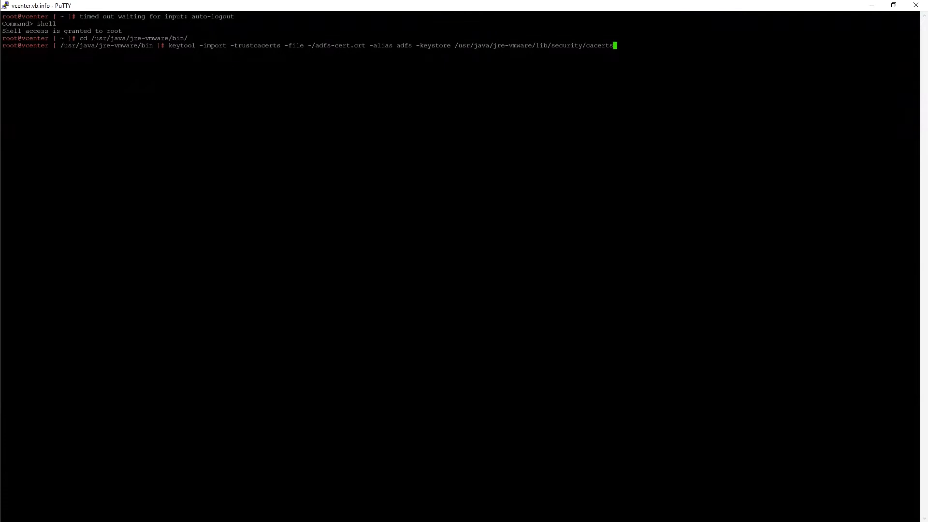
{"action": "key", "text": "Return"}
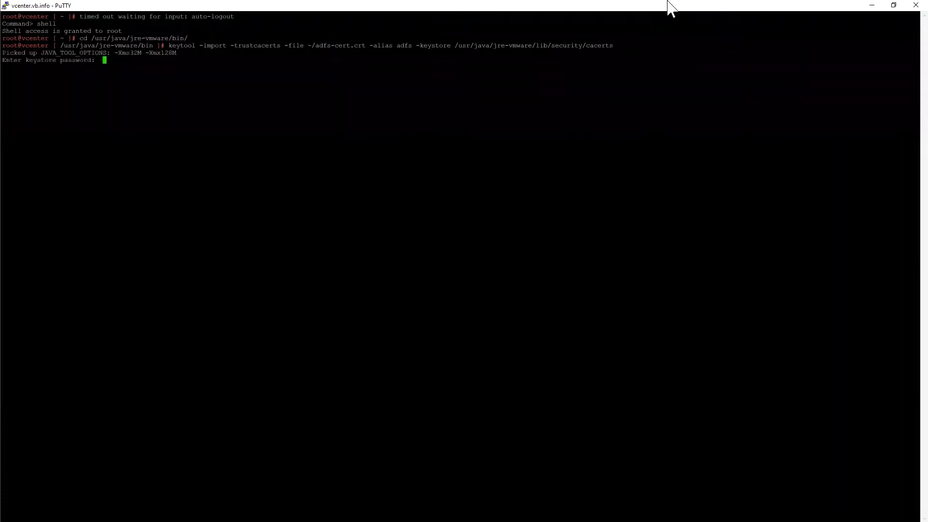
{"action": "key", "text": "Return"}
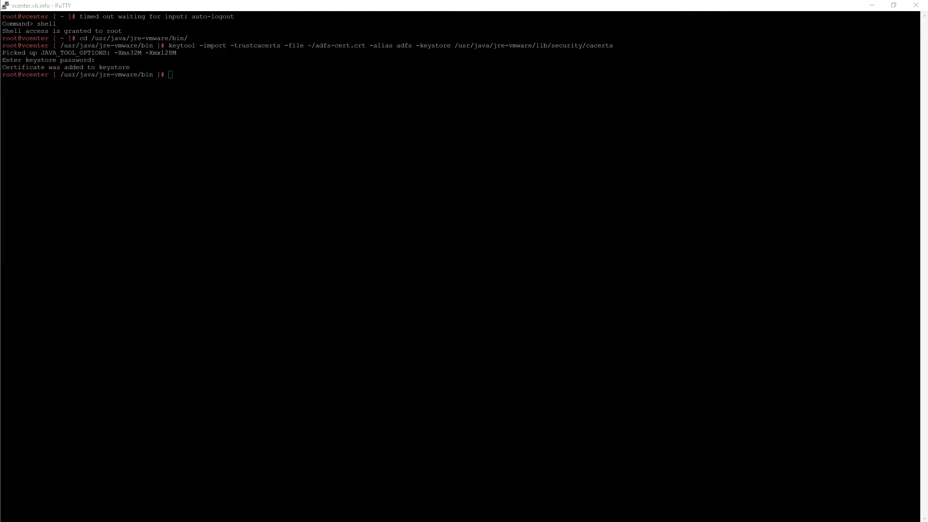
Step: Stop and start the vsphere-ui service, and start vmware-trustmanagement and vmware-stsd, using service-control
{"action": "key", "text": "Return"}
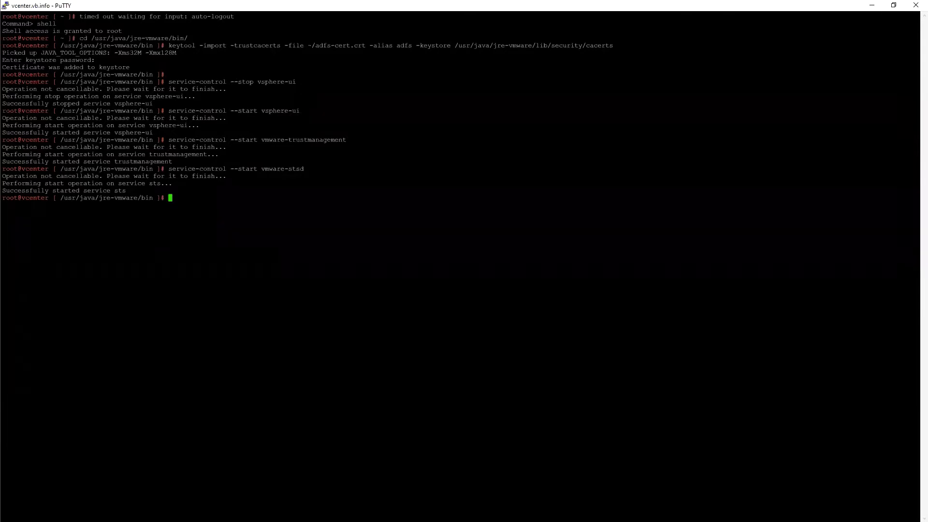
{"action": "key", "text": "alt+Tab"}
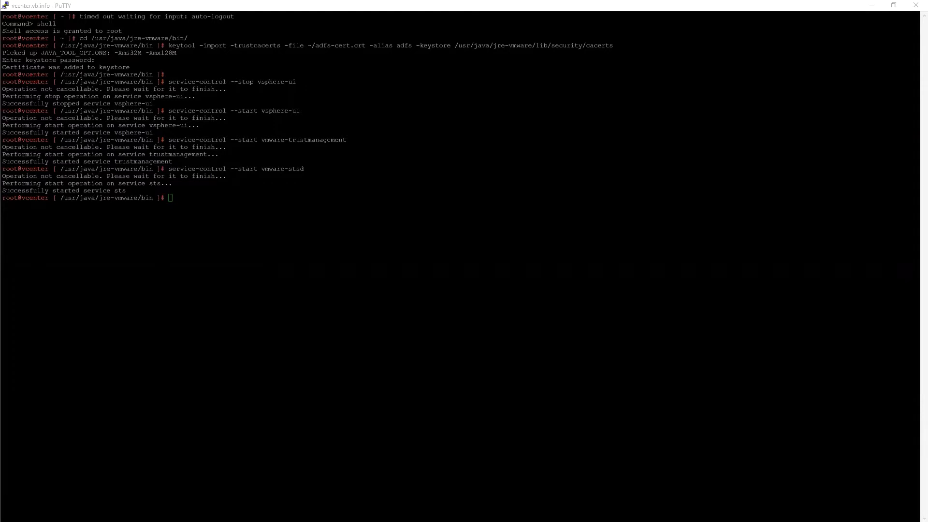
Step: List the adfs alias verbosely from /usr/java/jre-vmware/lib/security/cacerts with keytool, entering the keystore password
{"action": "key", "text": "alt+Tab"}
{"action": "right_click", "coordinate": [181, 198]}
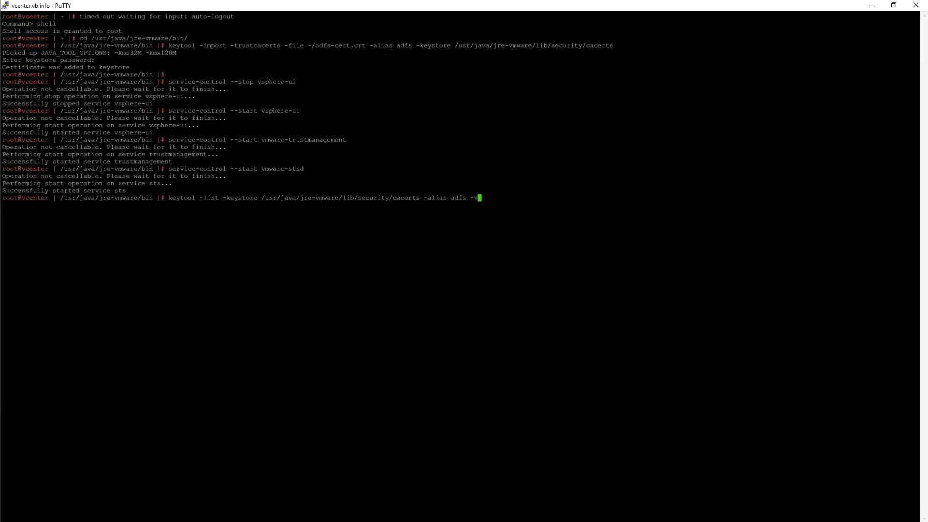
{"action": "key", "text": "Return"}
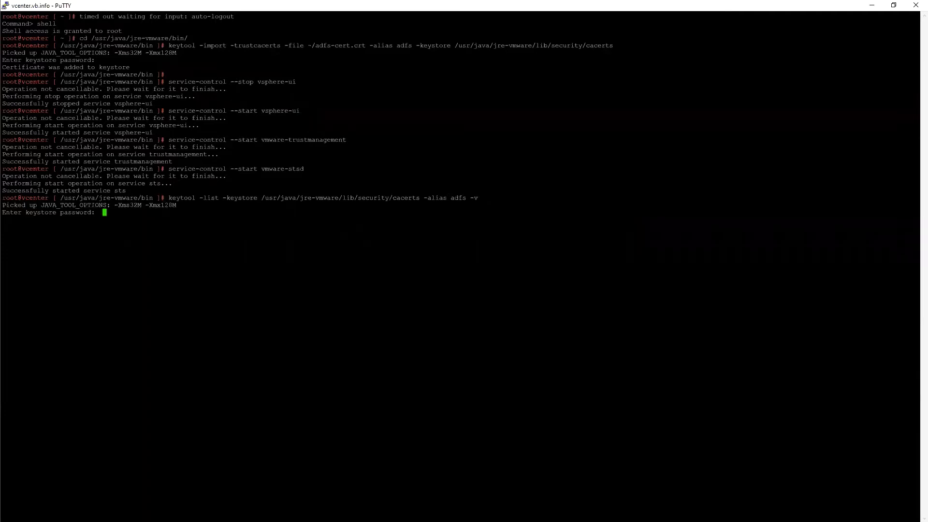
{"action": "key", "text": "Return"}
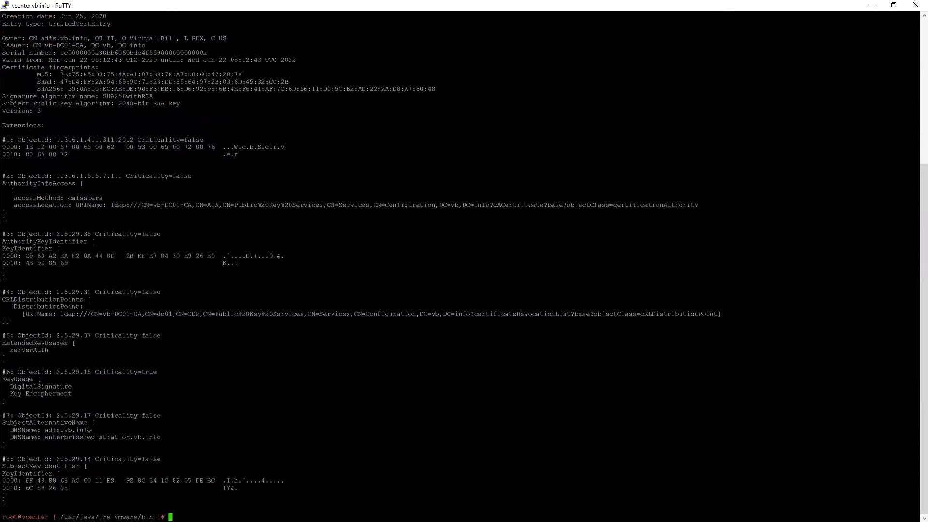
Step: Examine the owner and issuer entries of the listed adfs certificate
{"action": "left_click_drag", "start_coordinate": [27, 39], "coordinate": [235, 37]}
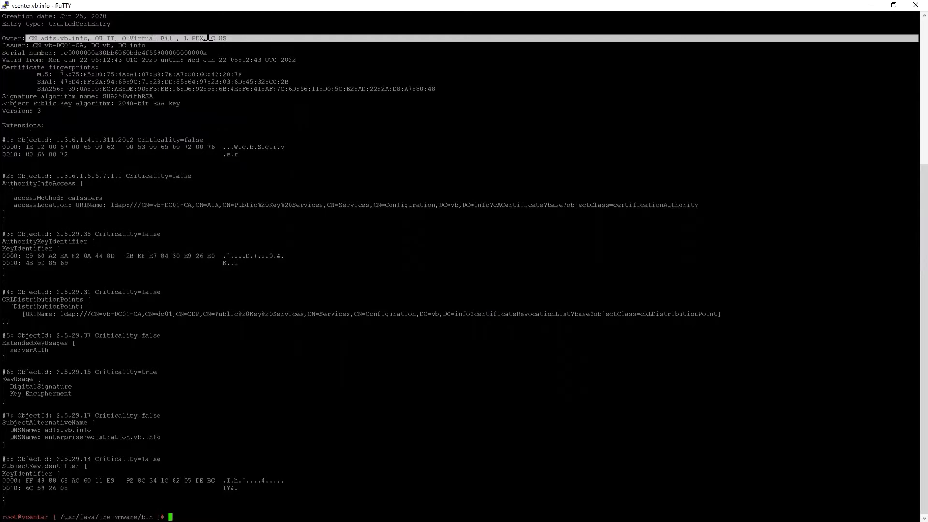
{"action": "left_click", "coordinate": [18, 41]}
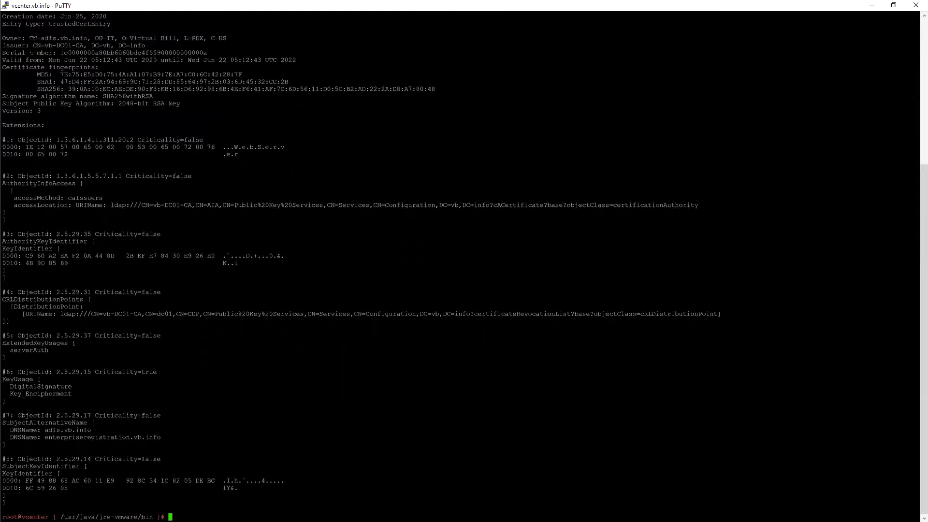
{"action": "left_click_drag", "start_coordinate": [29, 45], "coordinate": [83, 45]}
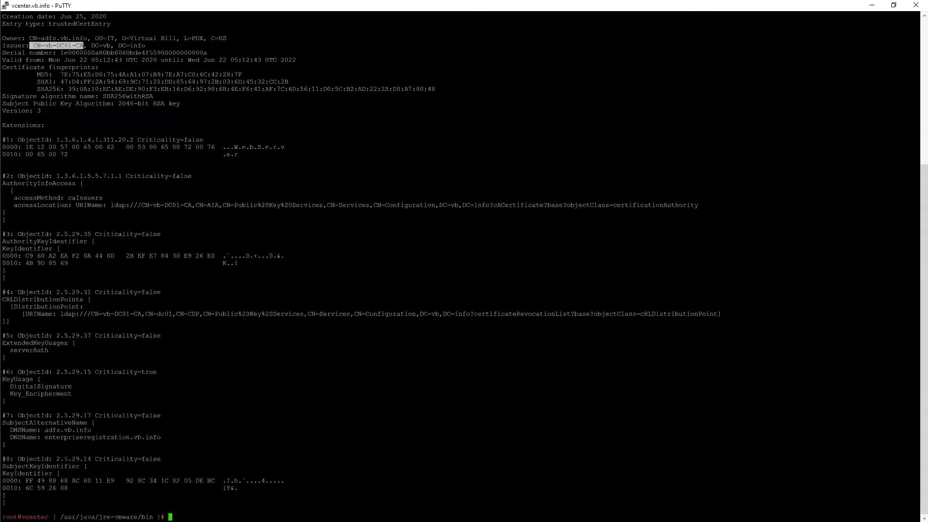
{"action": "left_click", "coordinate": [68, 45]}
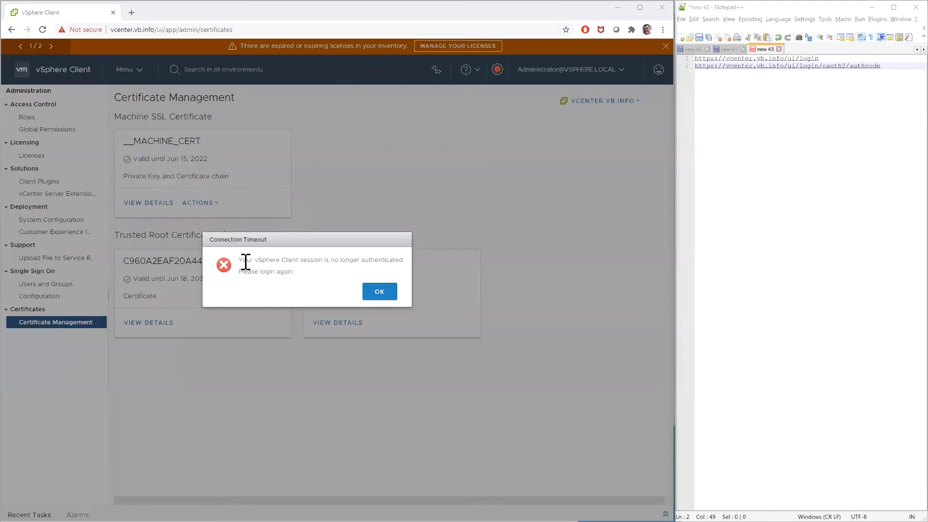
Step: Switch to the vSphere Client and acknowledge the connection timeout message
{"action": "left_click", "coordinate": [313, 269]}
{"action": "left_click", "coordinate": [376, 289]}
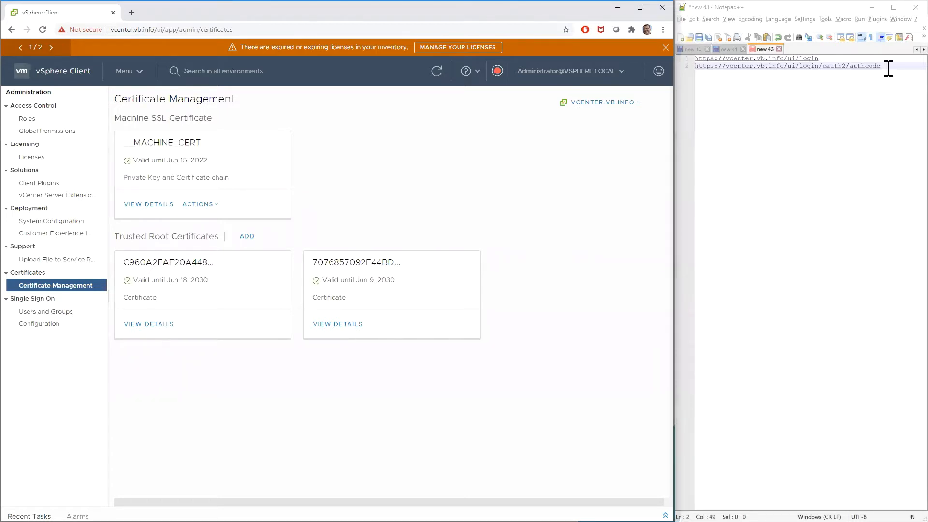
Step: Copy both vCenter redirect URIs from Notepad++ into the blank Notepad document on the adfs.vb.info remote desktop
{"action": "left_click_drag", "start_coordinate": [888, 68], "coordinate": [695, 58]}
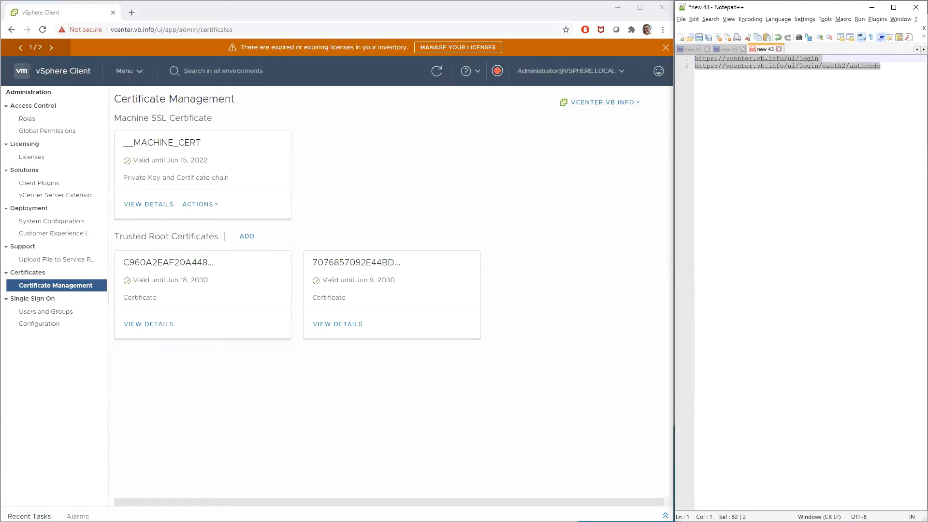
{"action": "right_click", "coordinate": [775, 61]}
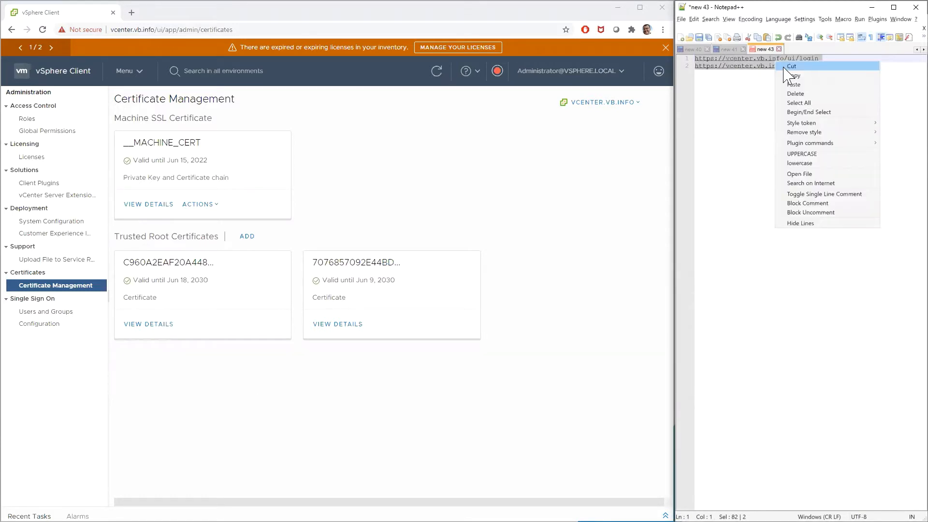
{"action": "left_click", "coordinate": [789, 76]}
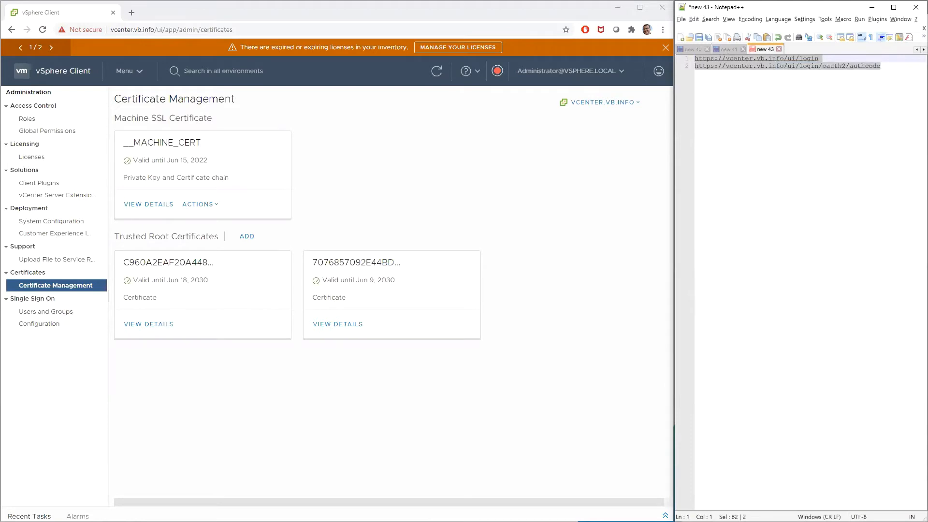
{"action": "key", "text": "alt+Tab"}
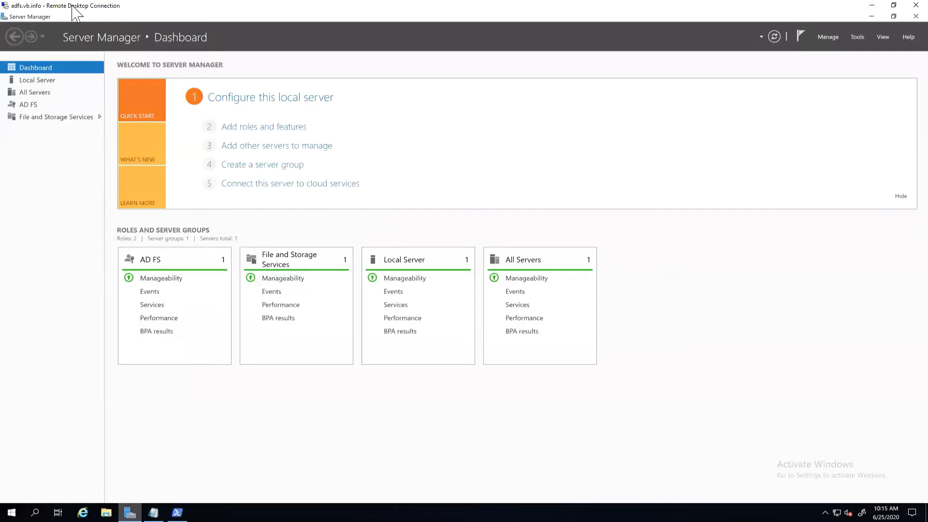
{"action": "left_click", "coordinate": [153, 513]}
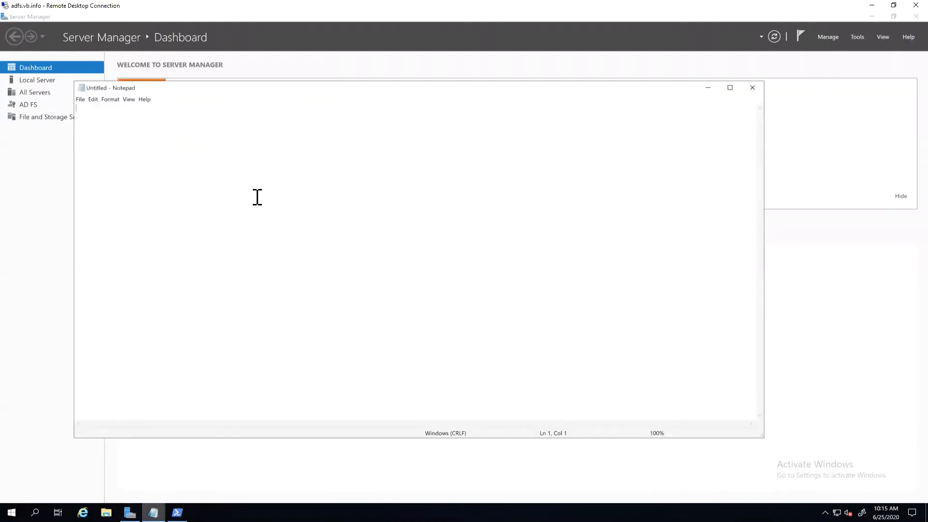
{"action": "key", "text": "ctrl+v"}
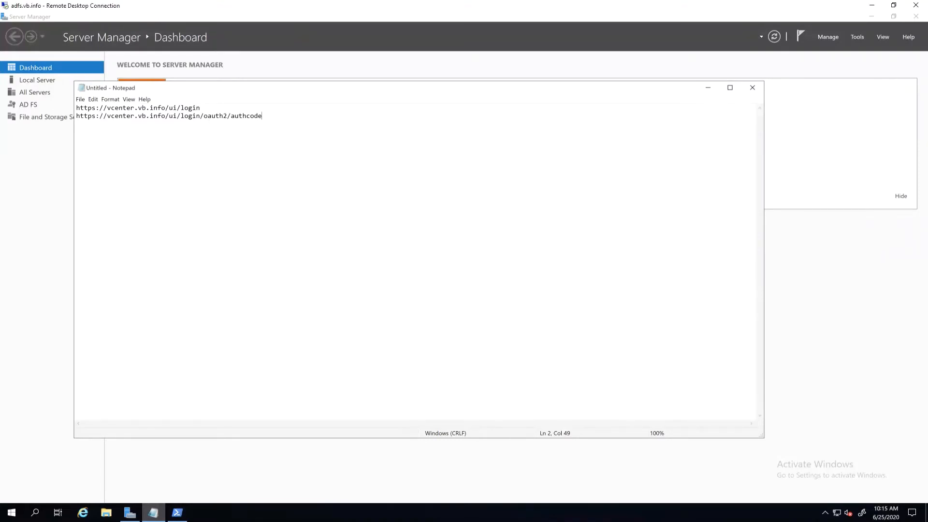
Step: Check the Windows version of the AD FS server with winver and close the version information
{"action": "left_click", "coordinate": [11, 513]}
{"action": "type", "text": "winver"}
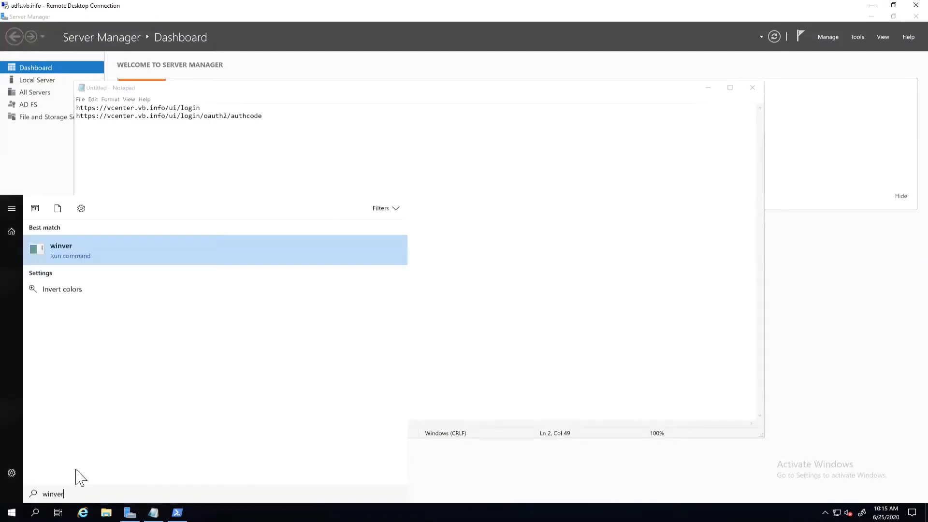
{"action": "key", "text": "Return"}
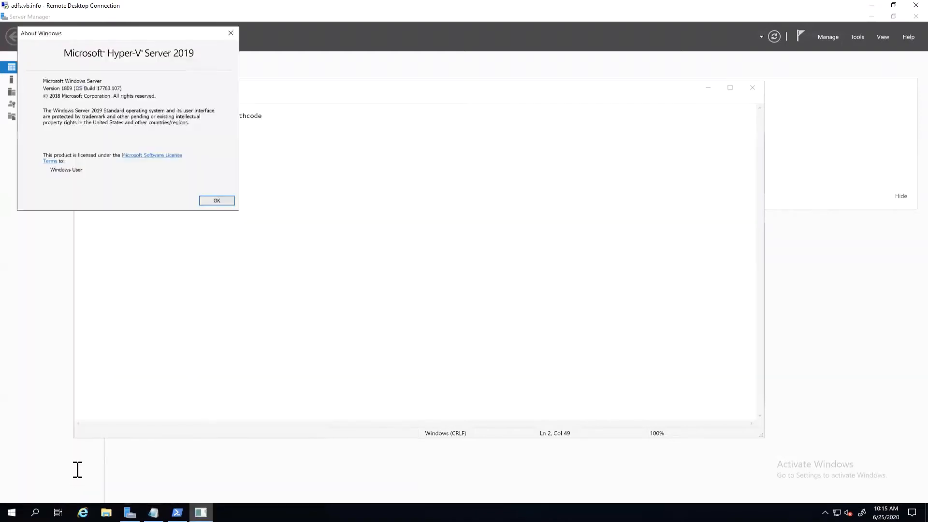
{"action": "left_click", "coordinate": [230, 33]}
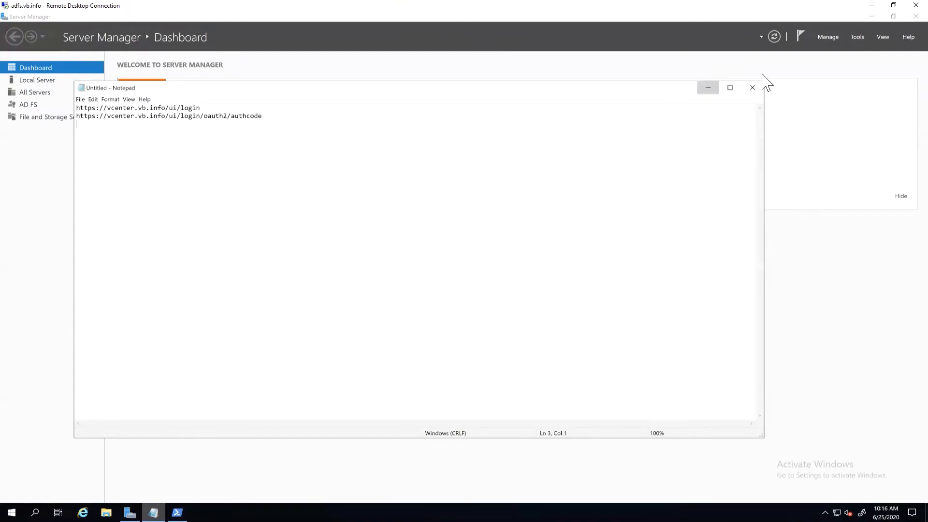
Step: Open AD FS Management from Server Manager and show the Application Groups folder
{"action": "left_click", "coordinate": [869, 19]}
{"action": "left_click", "coordinate": [857, 36]}
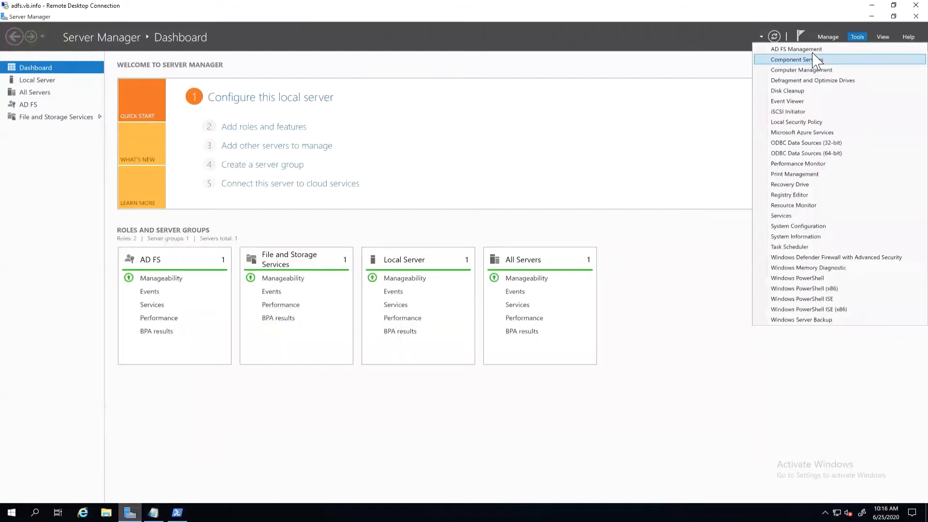
{"action": "left_click", "coordinate": [815, 50]}
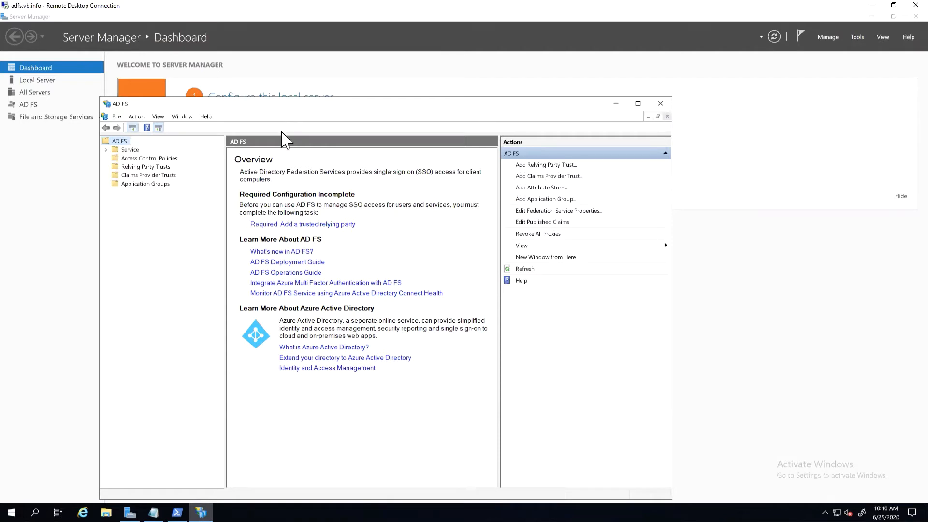
{"action": "left_click", "coordinate": [160, 185]}
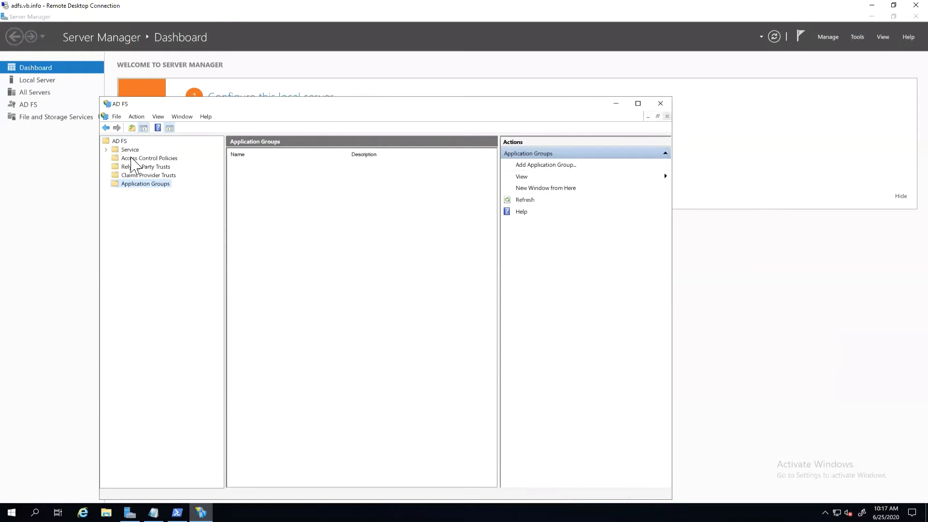
Step: Look through the Access Control Policies, Relying Party Trusts and Claims Provider Trusts folders, returning to Application Groups
{"action": "left_click", "coordinate": [131, 159]}
{"action": "left_click", "coordinate": [167, 166]}
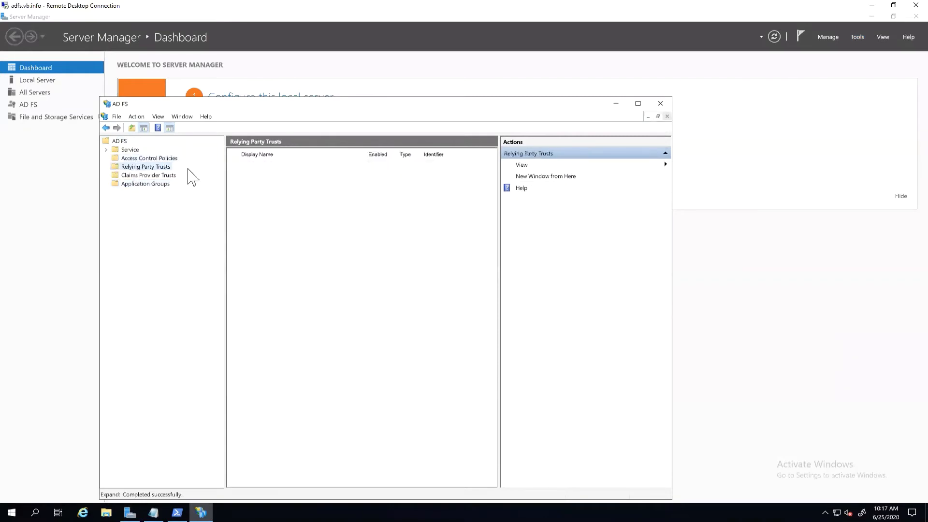
{"action": "left_click", "coordinate": [144, 175]}
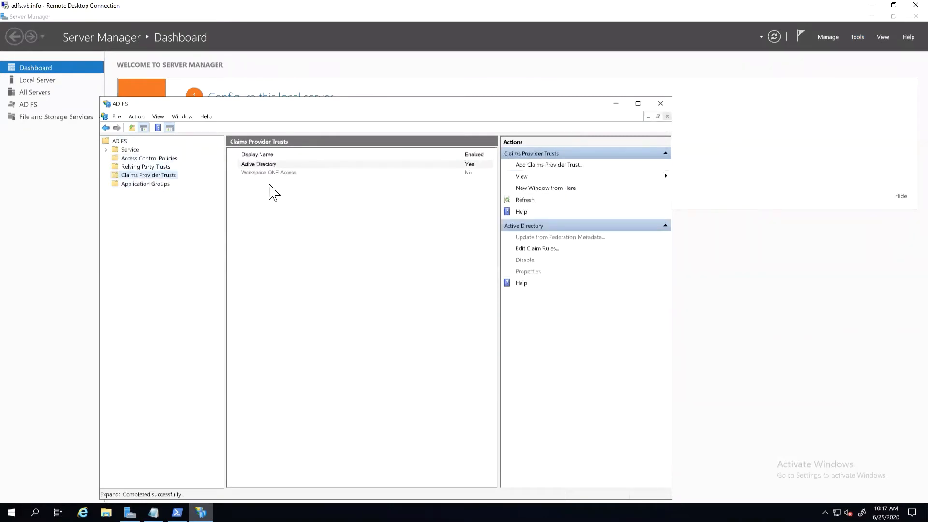
{"action": "key", "text": "Down"}
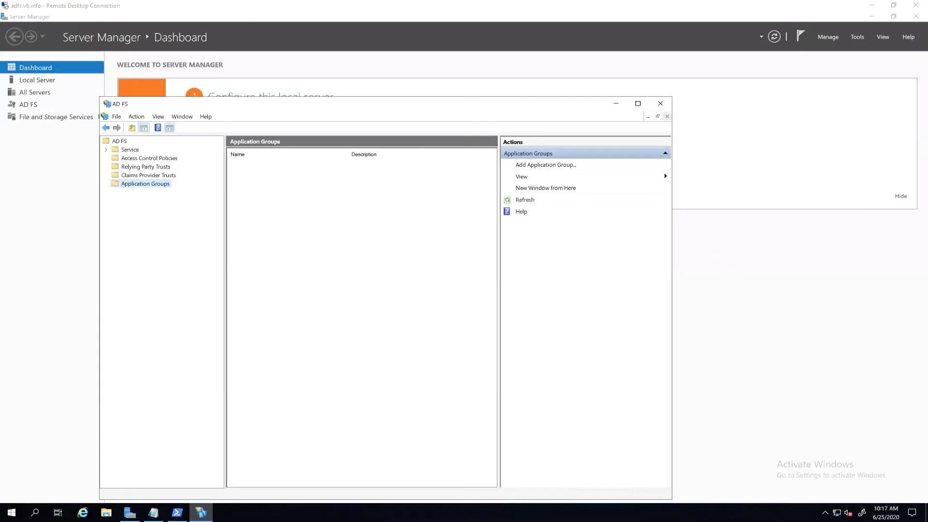
Step: Start a new application group named "TAM Lab - vCenter ADFS" from the "Server application accessing a web API" template and continue to the Server application page
{"action": "right_click", "coordinate": [160, 187]}
{"action": "left_click", "coordinate": [184, 194]}
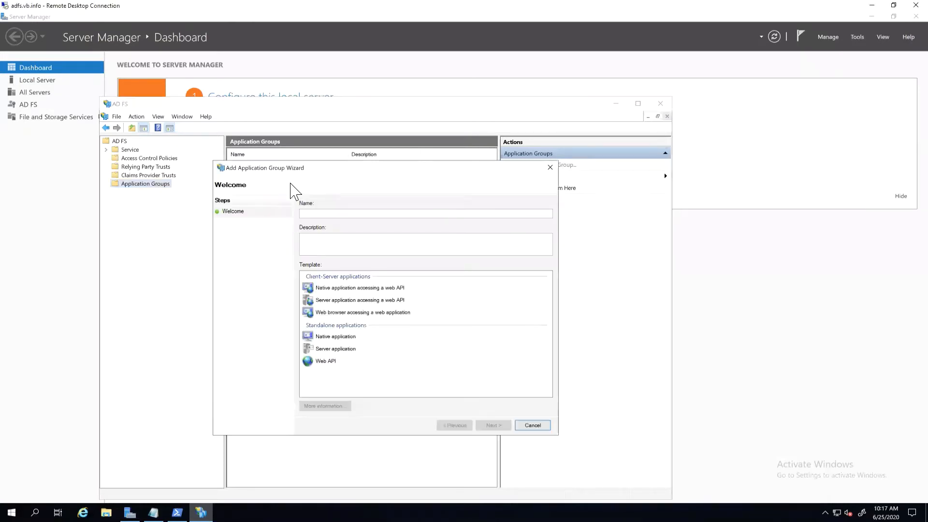
{"action": "left_click", "coordinate": [329, 213]}
{"action": "type", "text": "TAM Lab - vCenter ADFS"}
{"action": "left_click", "coordinate": [335, 301]}
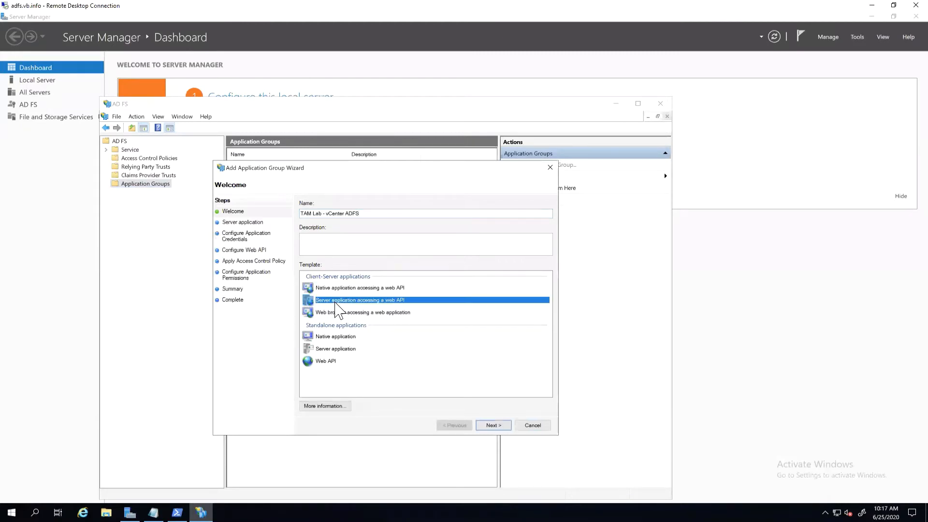
{"action": "left_click", "coordinate": [492, 426]}
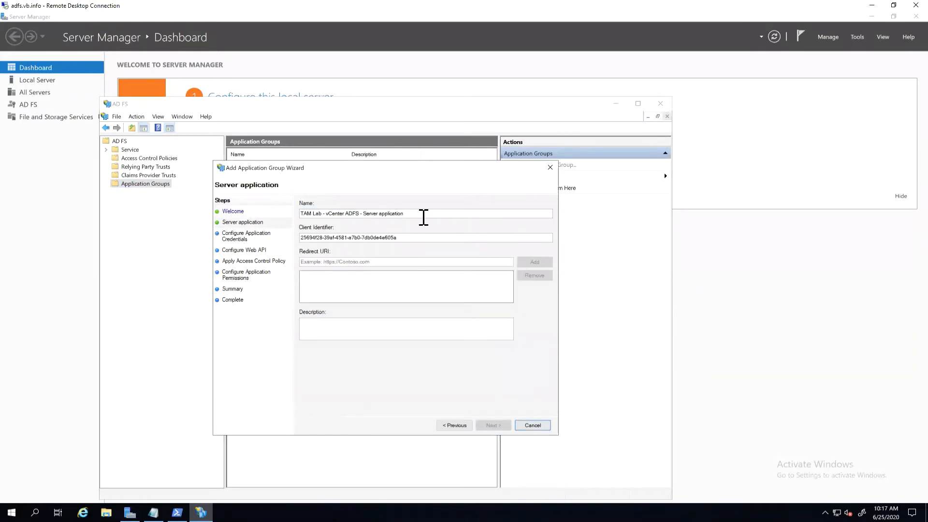
Step: Copy the server application's client identifier into the Notepad notes, labelled "Client ID:", and start a new line below
{"action": "left_click_drag", "start_coordinate": [401, 238], "coordinate": [296, 240]}
{"action": "key", "text": "ctrl+c"}
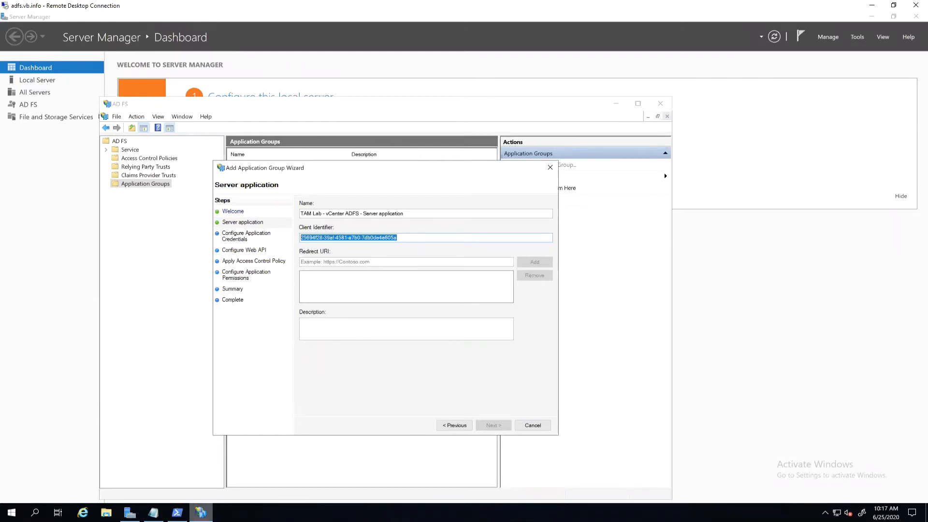
{"action": "key", "text": "alt+Tab"}
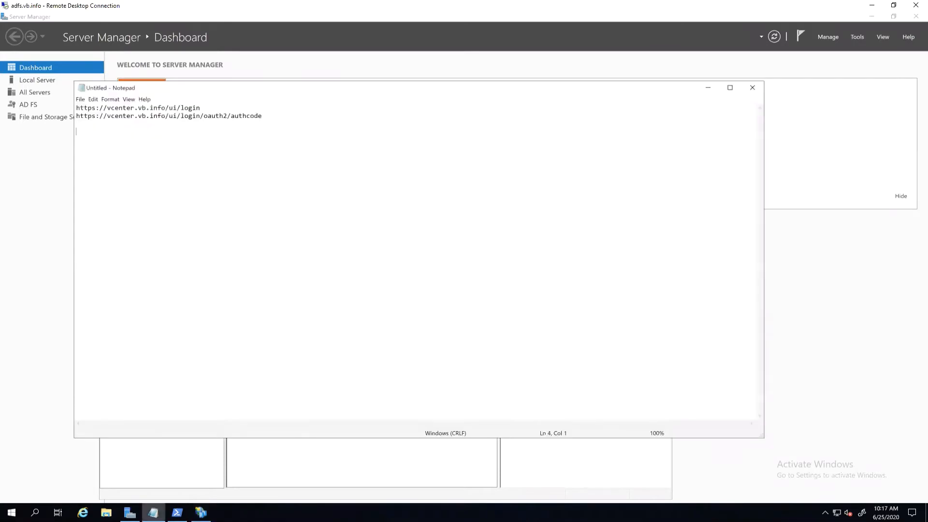
{"action": "type", "text": "Client ID:"}
{"action": "key", "text": "ctrl+v"}
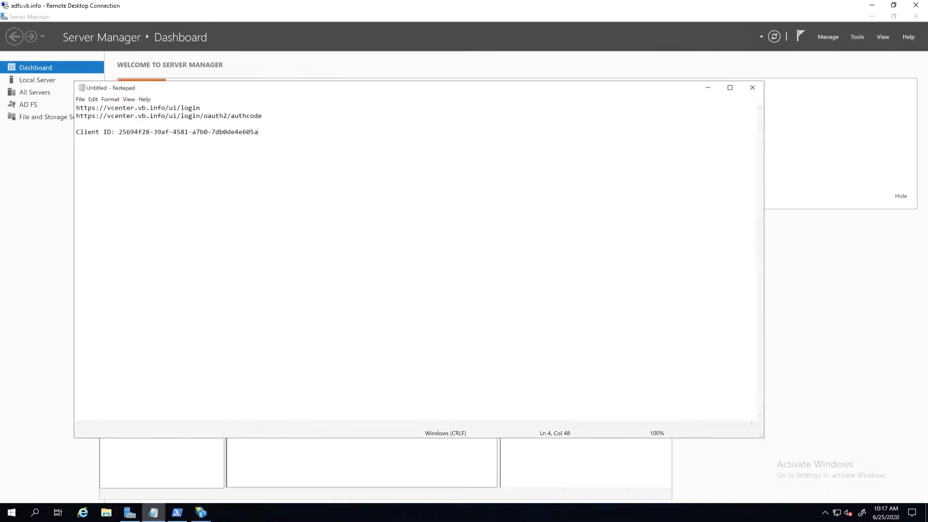
{"action": "key", "text": "Return"}
{"action": "key", "text": "alt+Tab"}
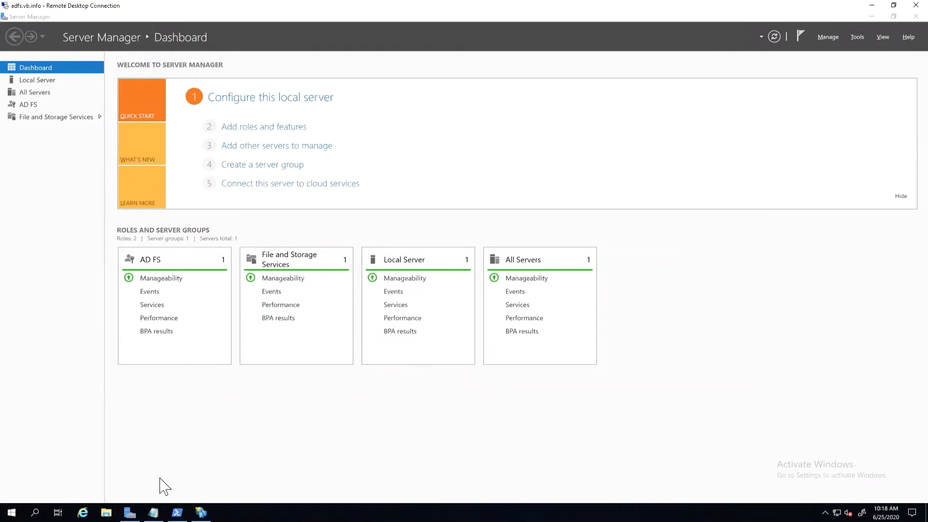
{"action": "left_click", "coordinate": [153, 512]}
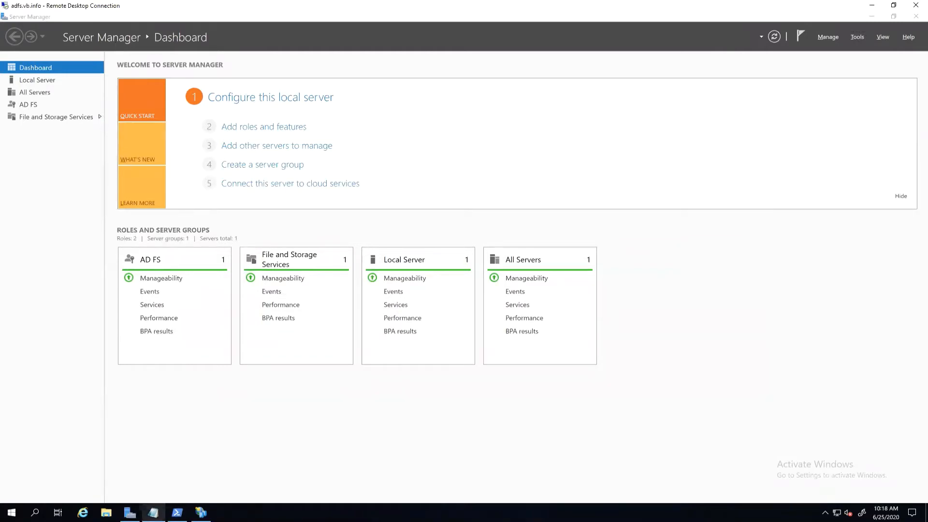
{"action": "left_click", "coordinate": [201, 513]}
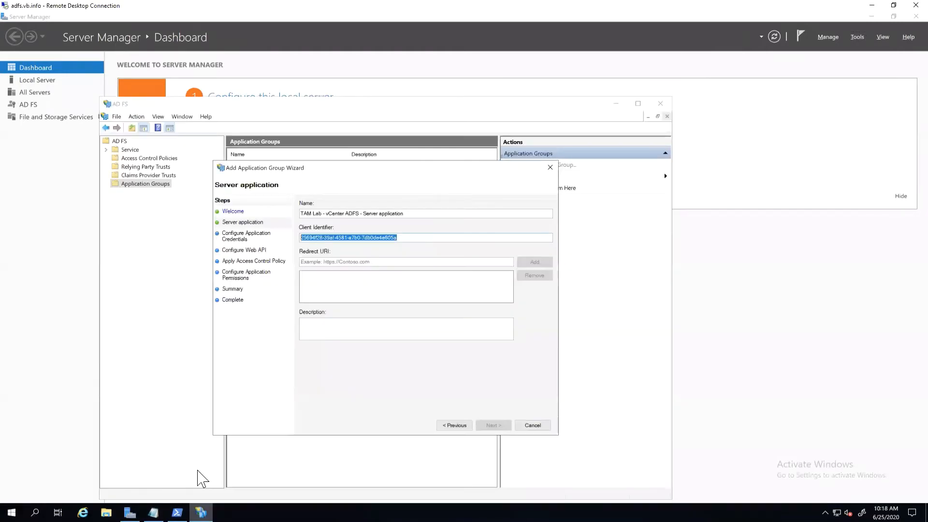
{"action": "left_click", "coordinate": [153, 513]}
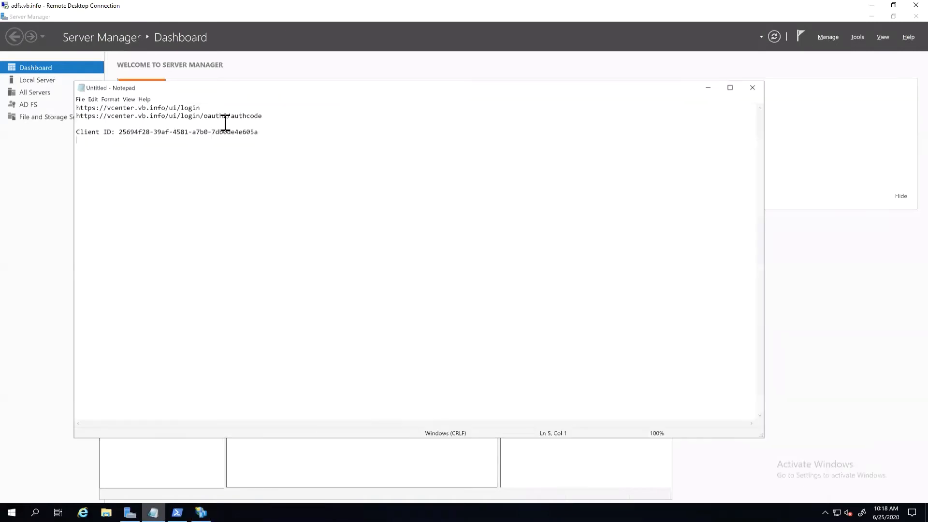
{"action": "left_click_drag", "start_coordinate": [216, 109], "coordinate": [75, 105]}
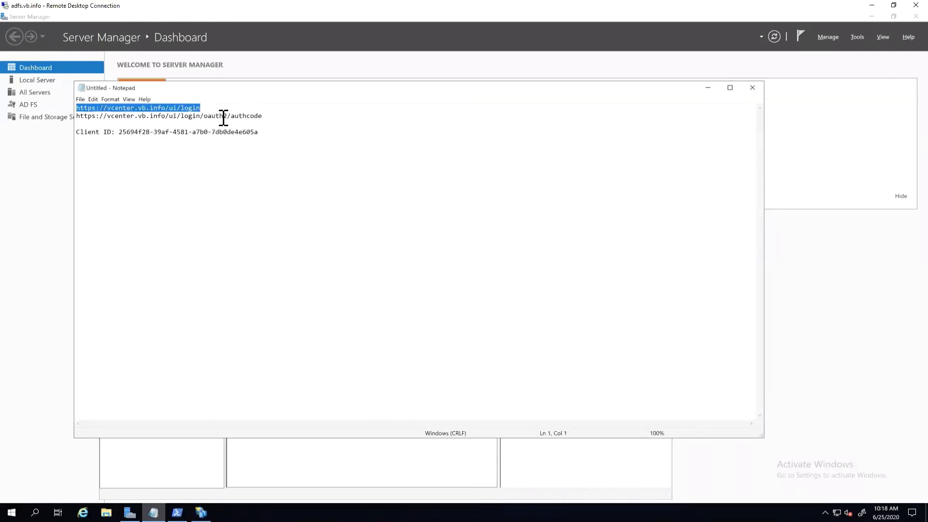
{"action": "mouse_move", "coordinate": [717, 91]}
{"action": "left_mouse_down"}
{"action": "mouse_move", "coordinate": [828, 150]}
{"action": "mouse_move", "coordinate": [823, 142]}
{"action": "left_mouse_up"}
{"action": "left_click", "coordinate": [233, 172]}
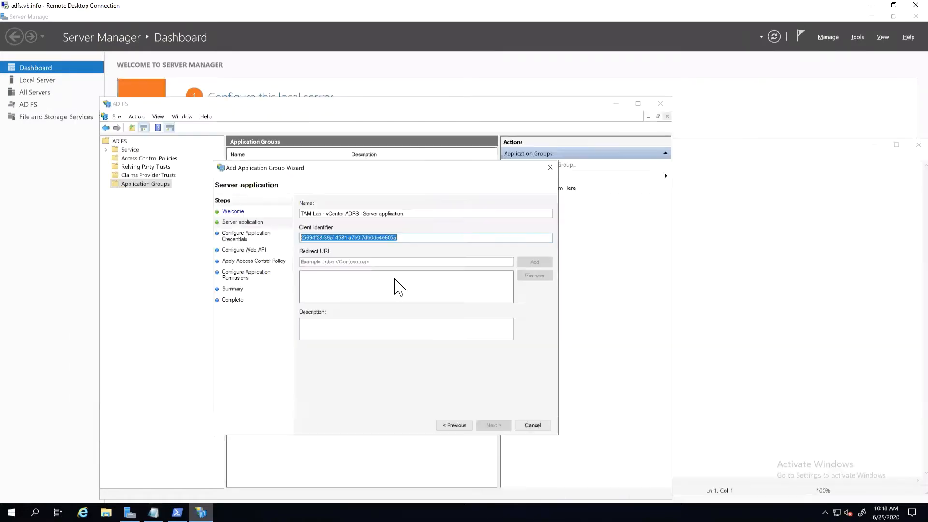
{"action": "right_click", "coordinate": [389, 263]}
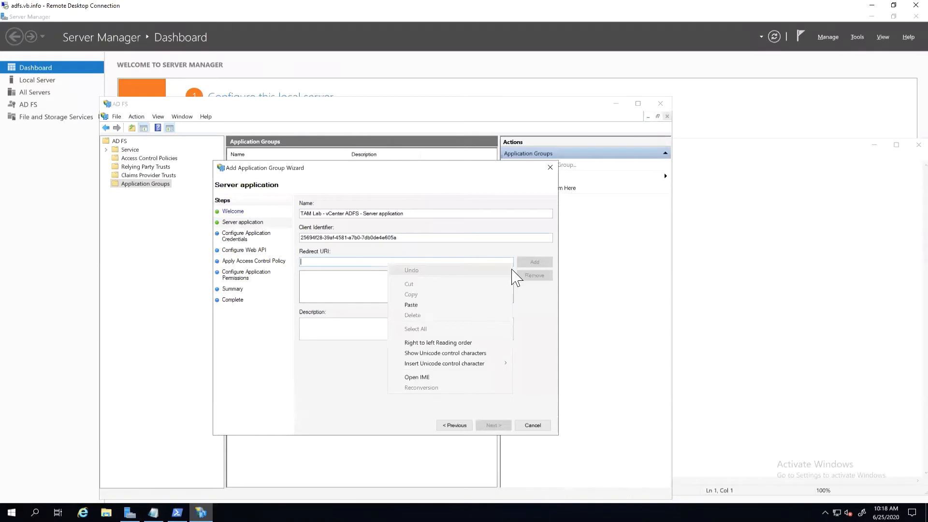
{"action": "key", "text": "p"}
{"action": "left_click", "coordinate": [525, 262]}
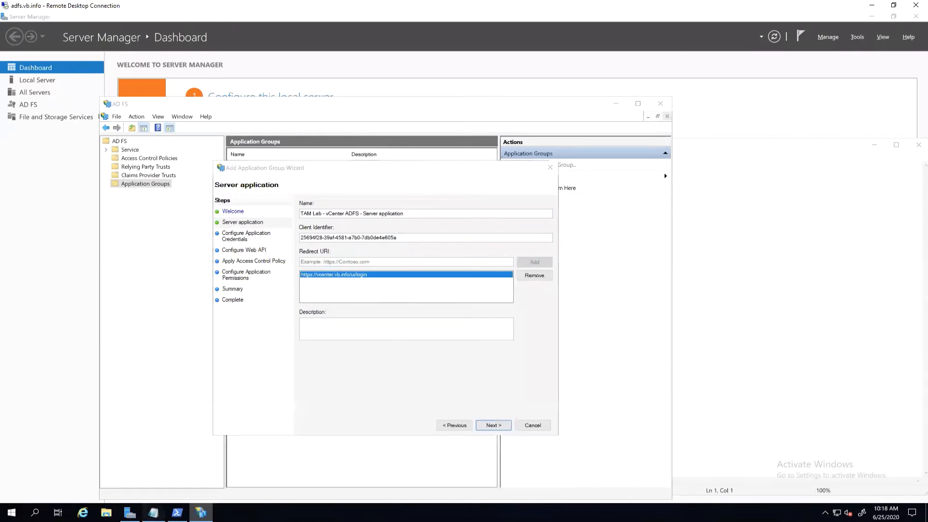
{"action": "key", "text": "alt+Tab"}
{"action": "left_click", "coordinate": [245, 173]}
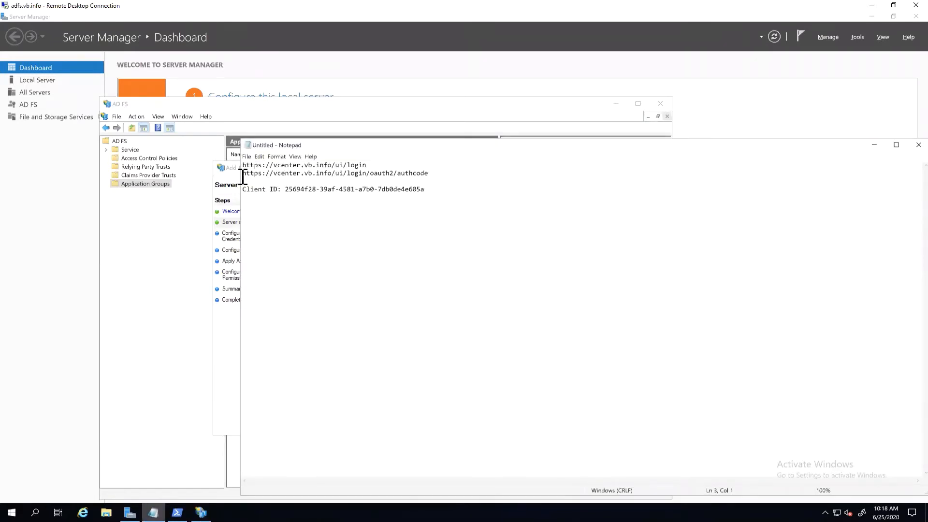
{"action": "triple_click", "coordinate": [244, 173]}
{"action": "right_click", "coordinate": [266, 176]}
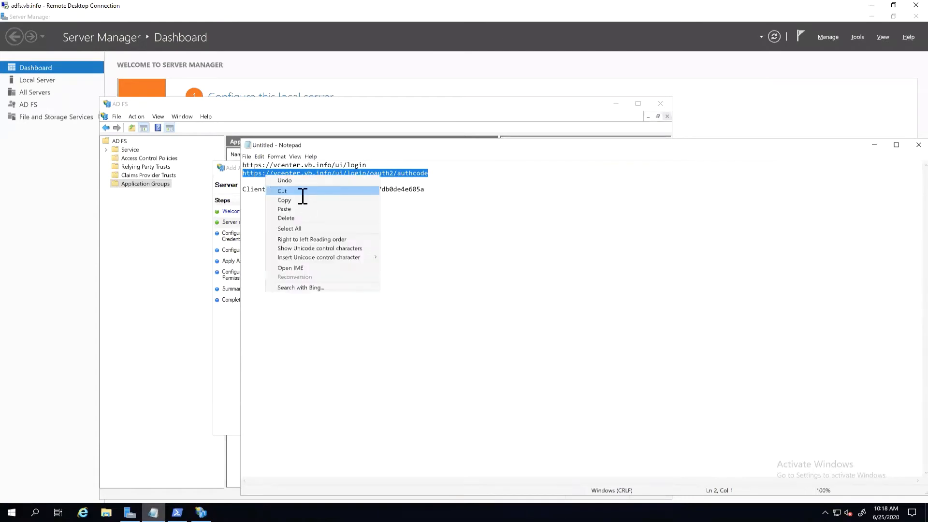
{"action": "left_click", "coordinate": [300, 199]}
{"action": "key", "text": "alt+Tab"}
{"action": "left_click", "coordinate": [488, 261]}
{"action": "key", "text": "ctrl+v"}
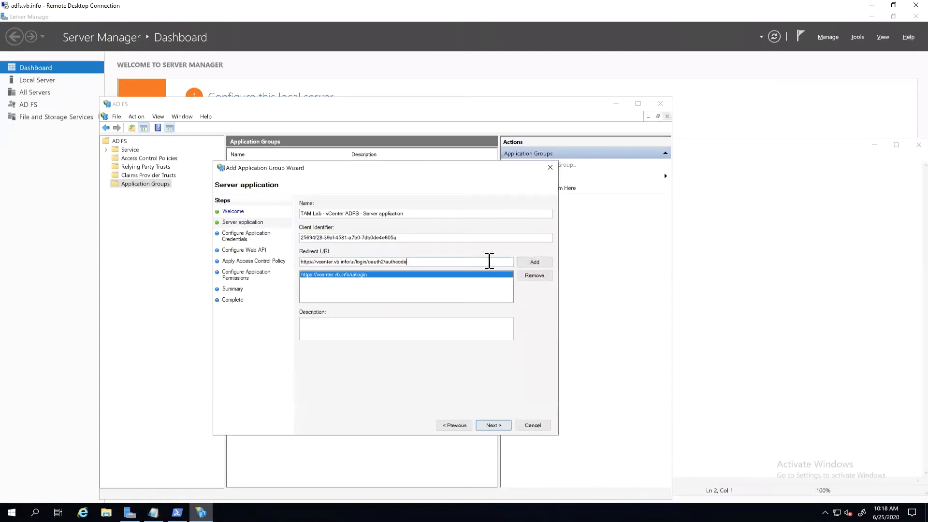
{"action": "left_click", "coordinate": [534, 262]}
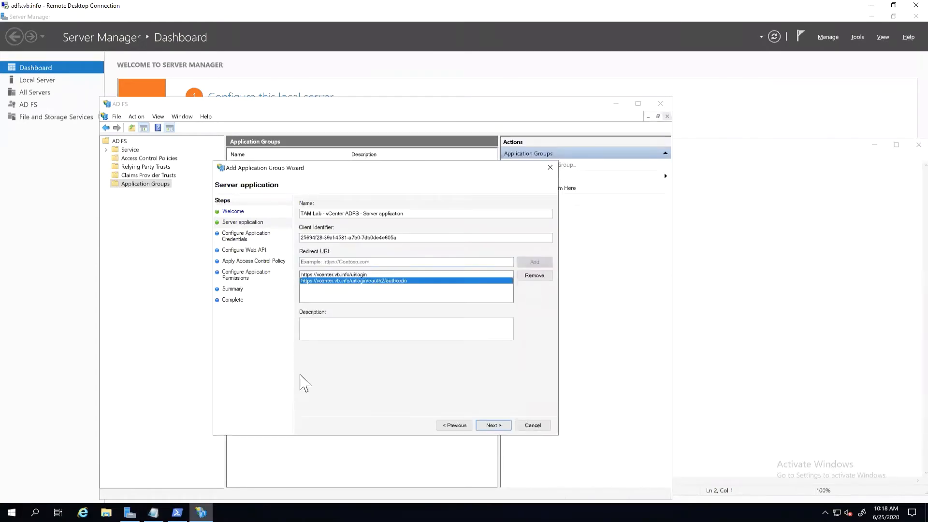
Step: Continue to the application credentials, generate a shared secret and copy it to the clipboard
{"action": "key", "text": "Return"}
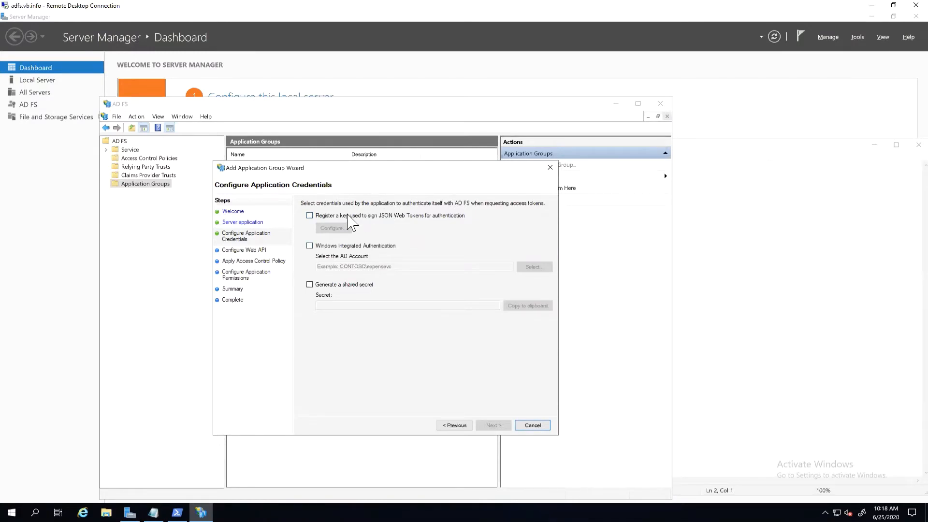
{"action": "left_click", "coordinate": [360, 285]}
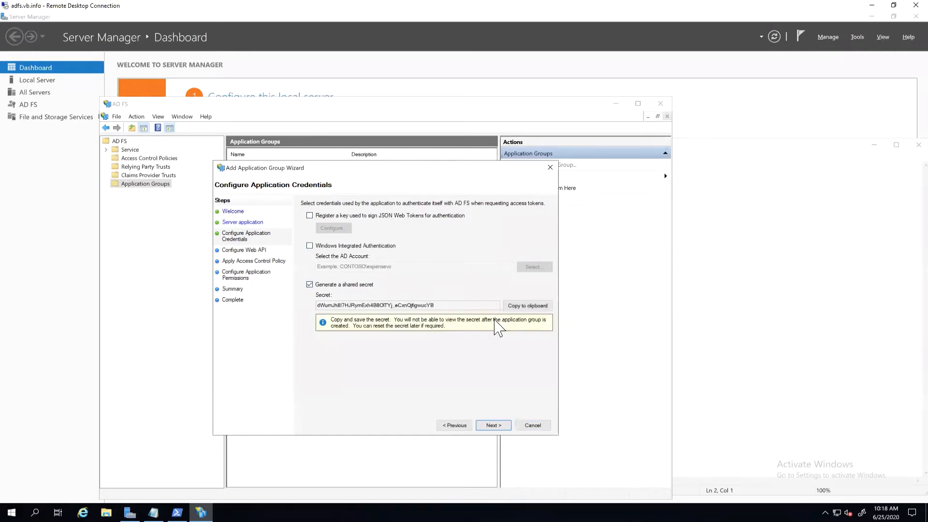
{"action": "left_click", "coordinate": [516, 306]}
Step: Paste the shared secret into the Notepad notes below the client ID, labelled "Shared:", and start a new line
{"action": "left_click", "coordinate": [153, 512]}
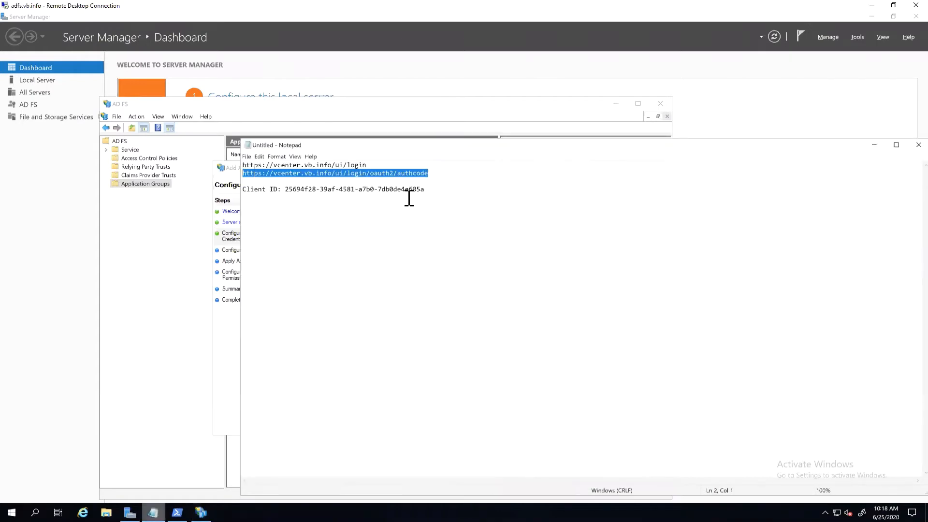
{"action": "left_click", "coordinate": [457, 195]}
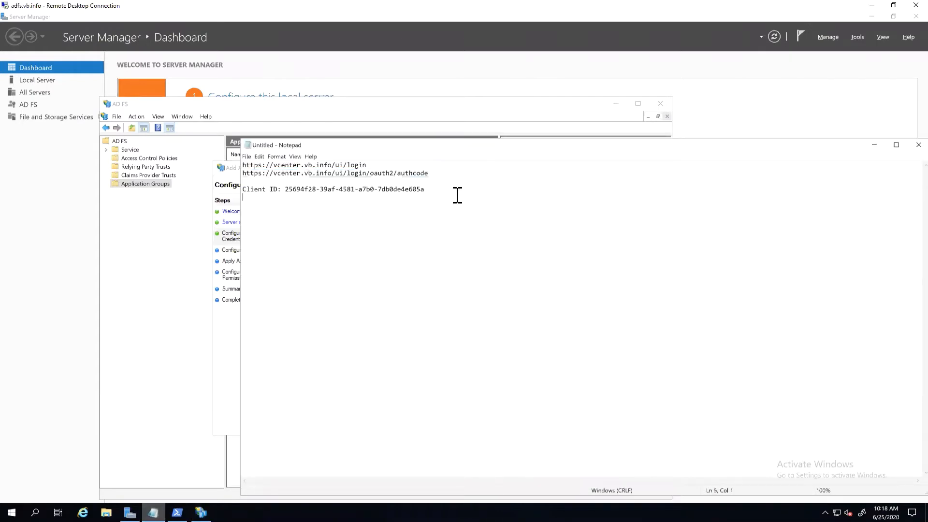
{"action": "type", "text": "S"}
{"action": "type", "text": "hared Cer"}
{"action": "key", "text": "BackSpace"}
{"action": "key", "text": "BackSpace"}
{"action": "key", "text": "BackSpace"}
{"action": "type", "text": "K"}
{"action": "key", "text": "BackSpace"}
{"action": "key", "text": "BackSpace"}
{"action": "type", "text": ":"}
{"action": "key", "text": "ctrl+v"}
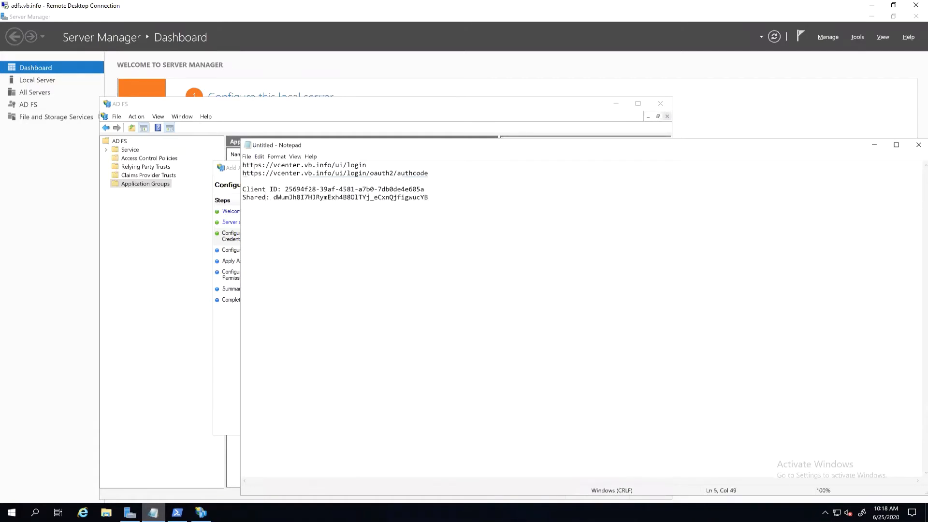
{"action": "key", "text": "Return"}
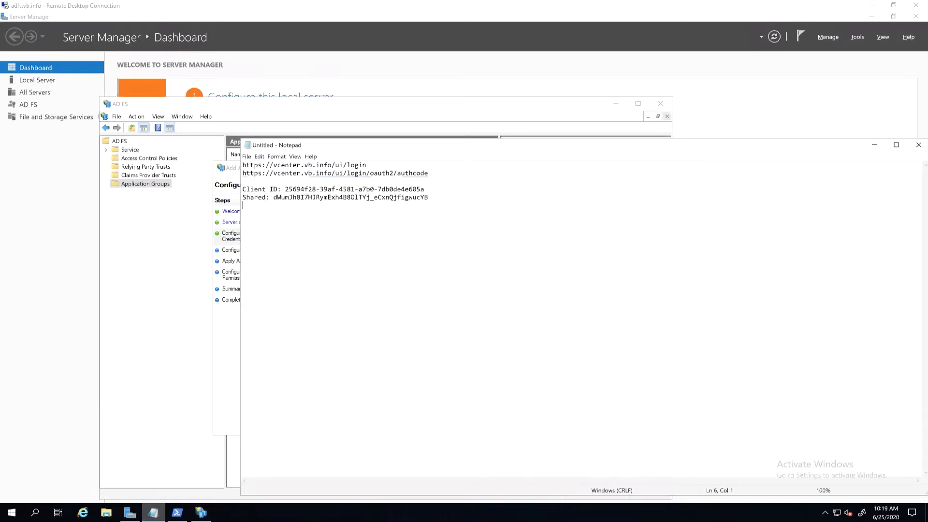
Step: On the wizard's Configure Web API page, add the client ID from the Notepad notes as the identifier and continue to the access control policy
{"action": "left_click", "coordinate": [171, 204]}
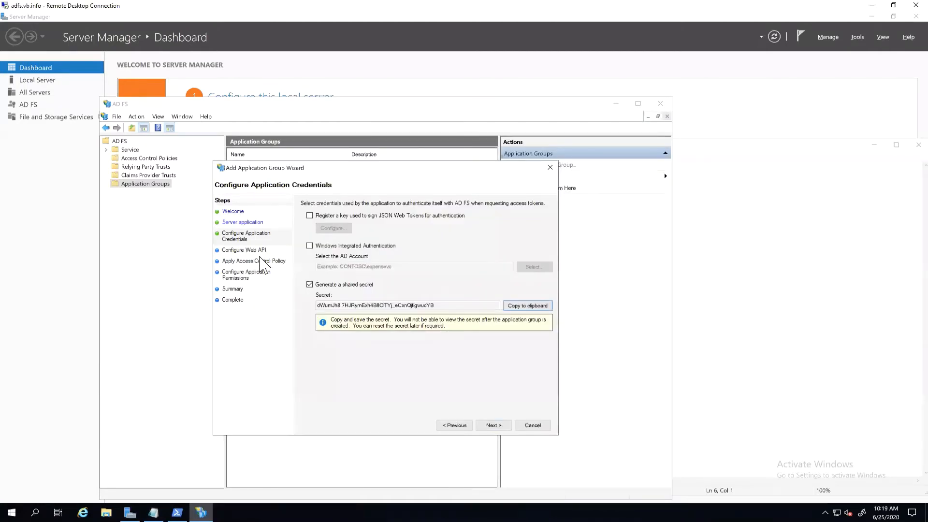
{"action": "left_click", "coordinate": [492, 425]}
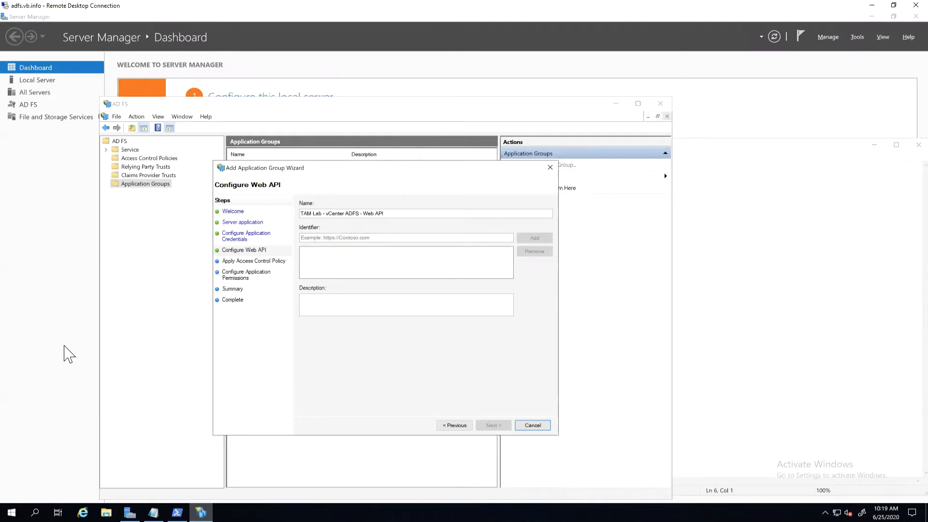
{"action": "left_click", "coordinate": [153, 512]}
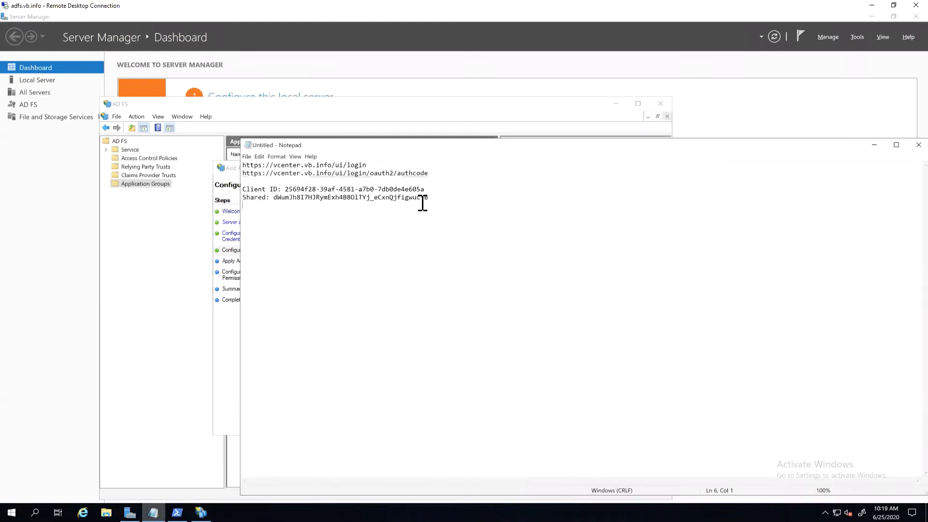
{"action": "left_click_drag", "start_coordinate": [430, 185], "coordinate": [285, 189]}
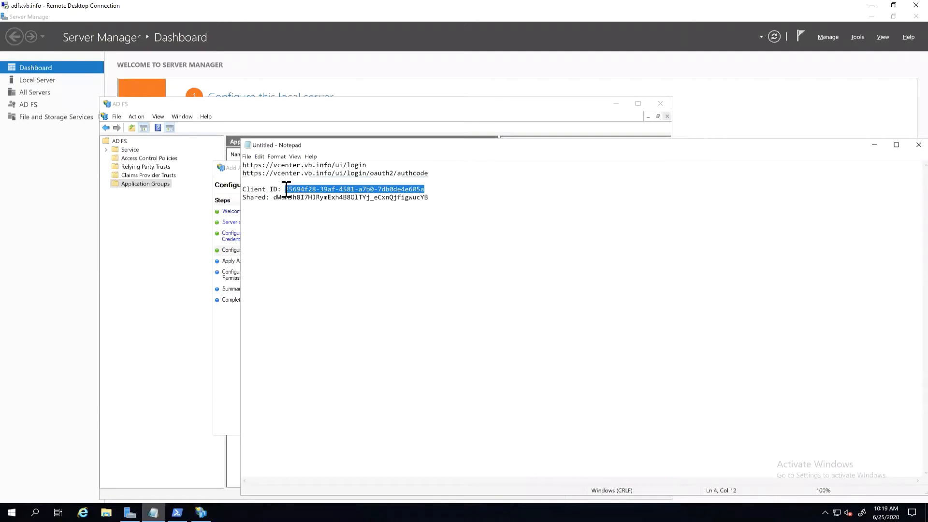
{"action": "right_click", "coordinate": [289, 189]}
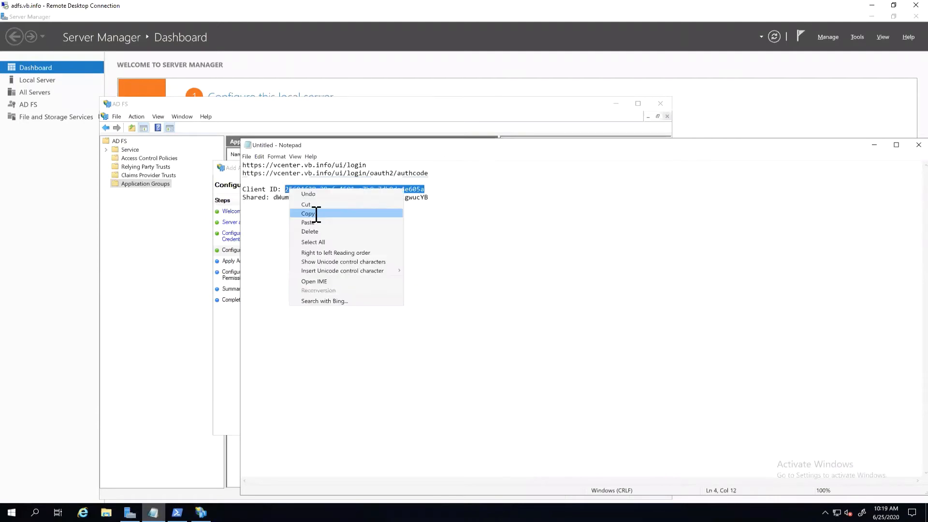
{"action": "left_click", "coordinate": [315, 214]}
{"action": "left_click", "coordinate": [874, 145]}
{"action": "left_click", "coordinate": [400, 236]}
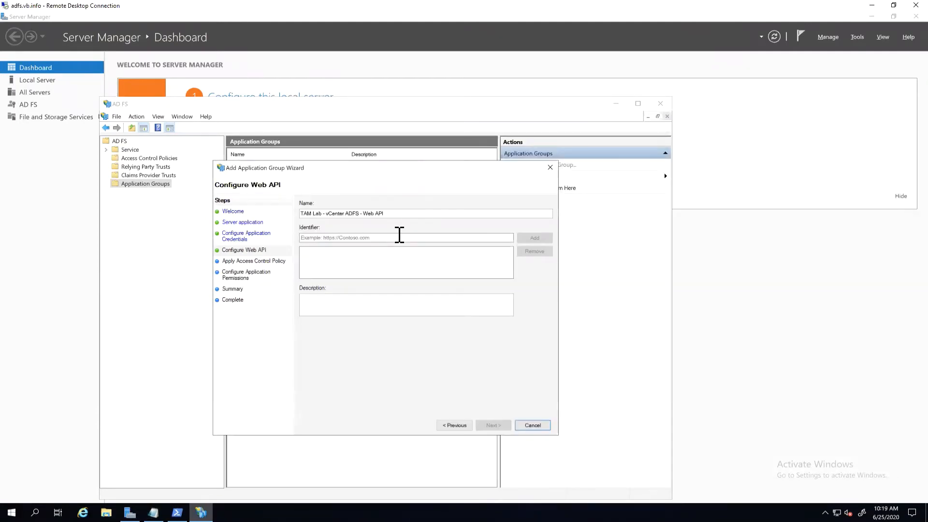
{"action": "right_click", "coordinate": [399, 237]}
{"action": "left_click", "coordinate": [437, 275]}
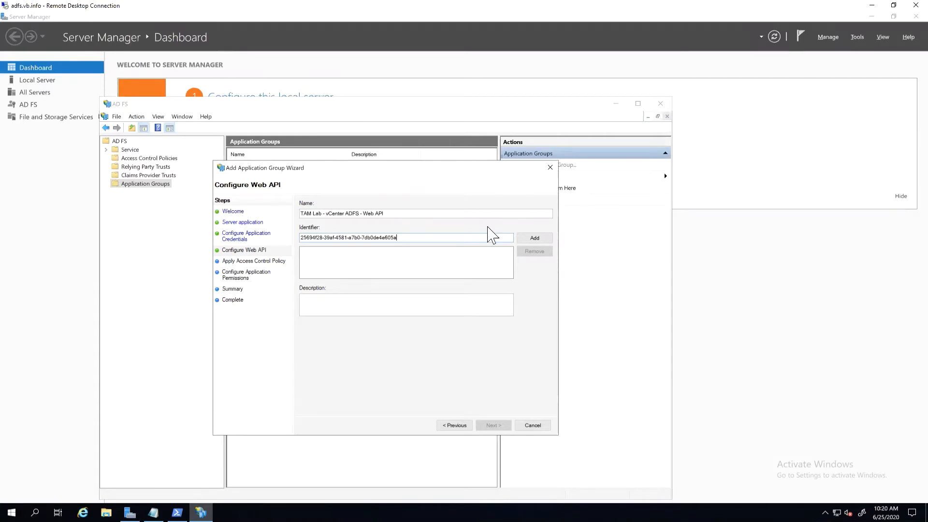
{"action": "left_click", "coordinate": [534, 238]}
{"action": "left_click", "coordinate": [500, 426]}
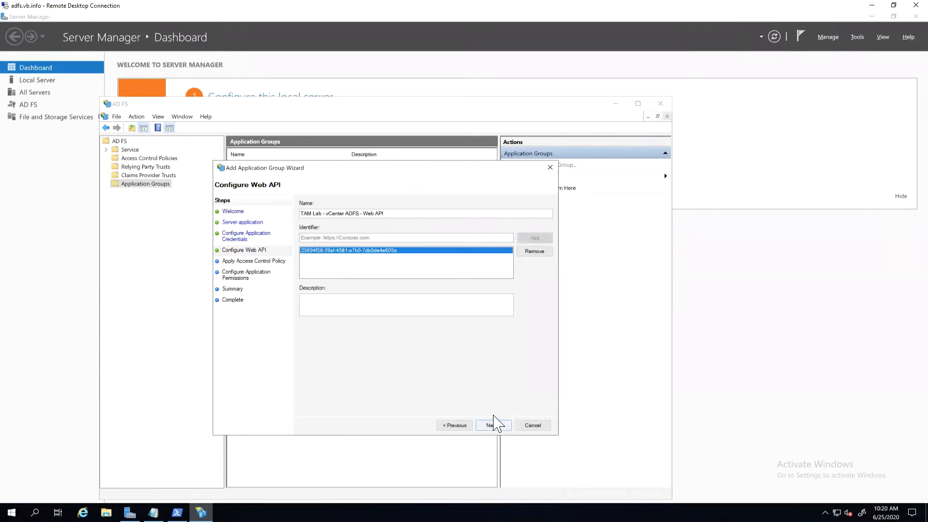
Step: Apply the "Permit everyone" access control policy to the Web API and continue to the application permissions
{"action": "left_click", "coordinate": [378, 225]}
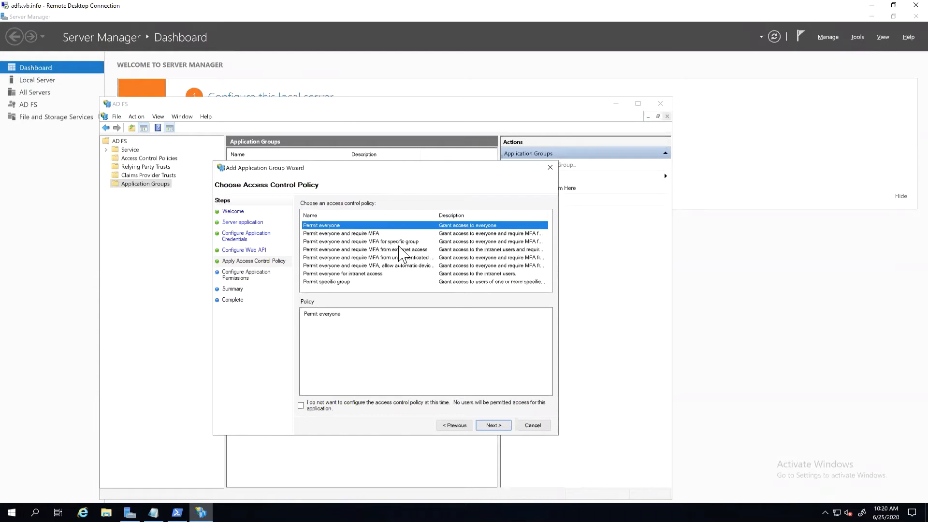
{"action": "left_click", "coordinate": [373, 242]}
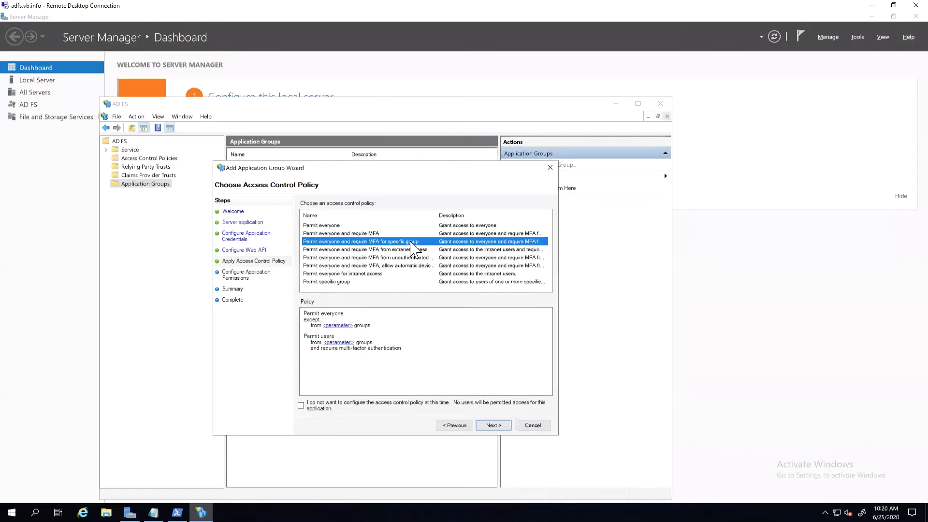
{"action": "left_click", "coordinate": [335, 226]}
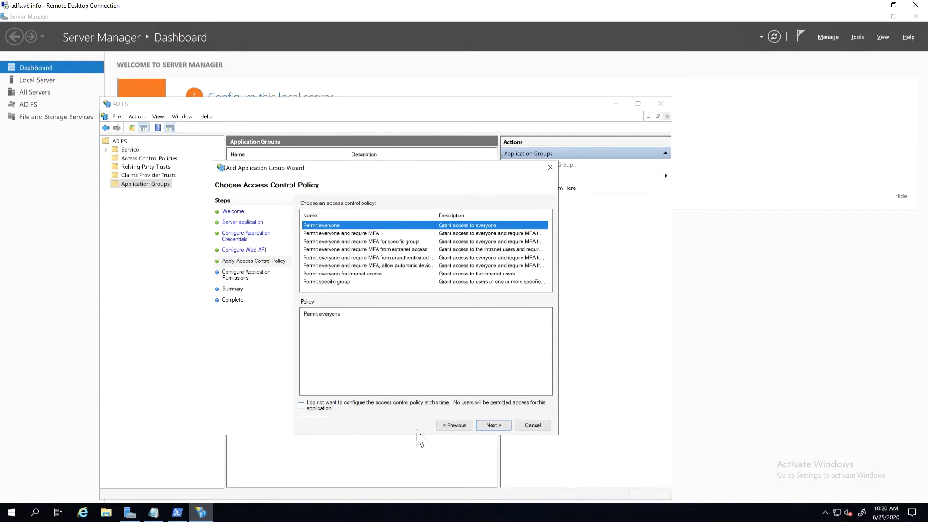
{"action": "left_click", "coordinate": [487, 425]}
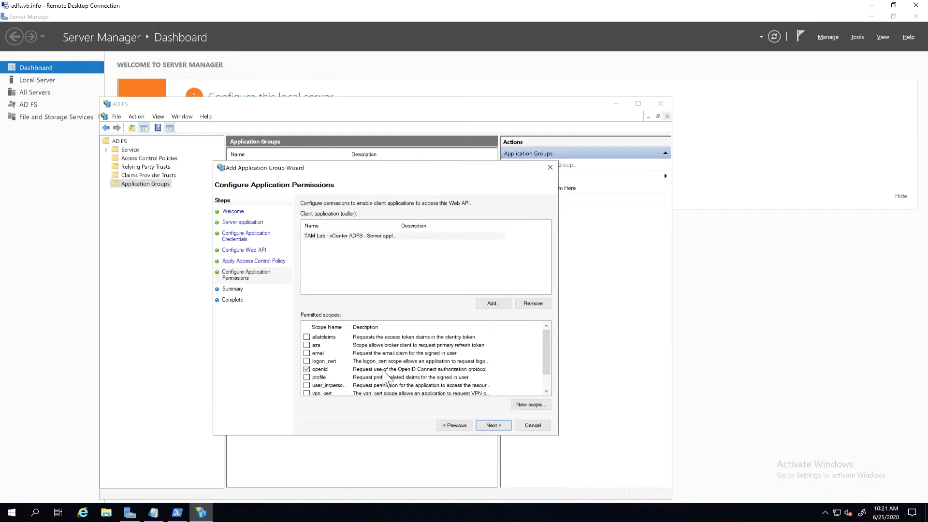
Step: Permit the allatclaims scope in addition to openid, create the application group and close the wizard
{"action": "left_click", "coordinate": [306, 337]}
{"action": "left_click", "coordinate": [495, 426]}
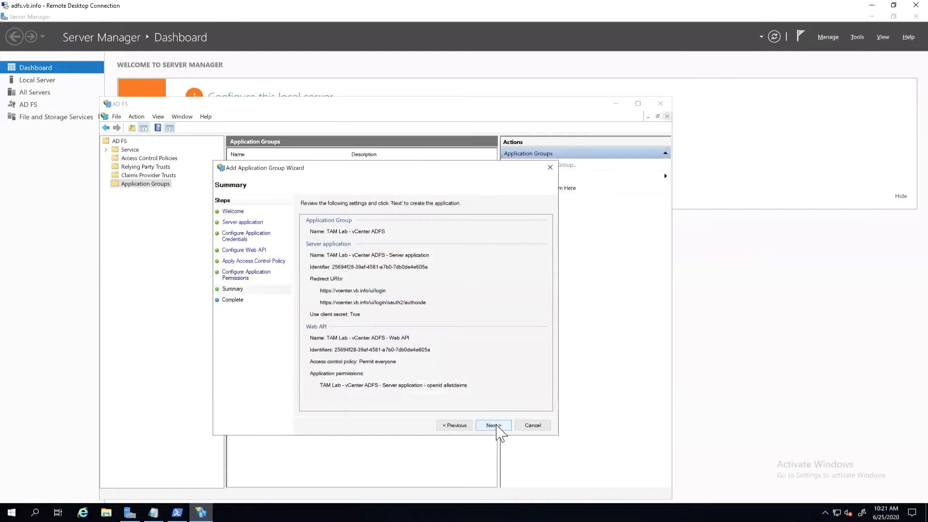
{"action": "left_click", "coordinate": [495, 426]}
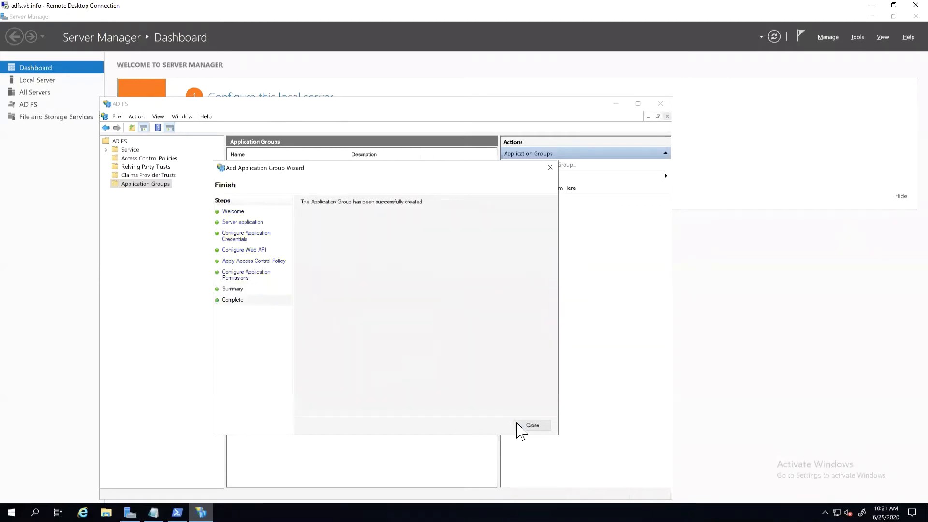
{"action": "left_click", "coordinate": [522, 427]}
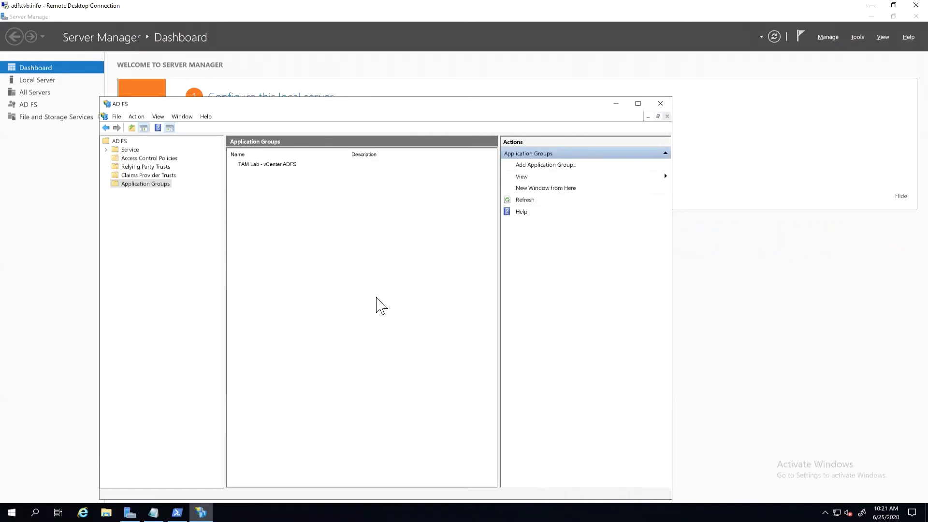
Step: Open the TAM Lab - vCenter ADFS application group and review its server application's client ID and redirect URIs without changing them
{"action": "double_click", "coordinate": [270, 165]}
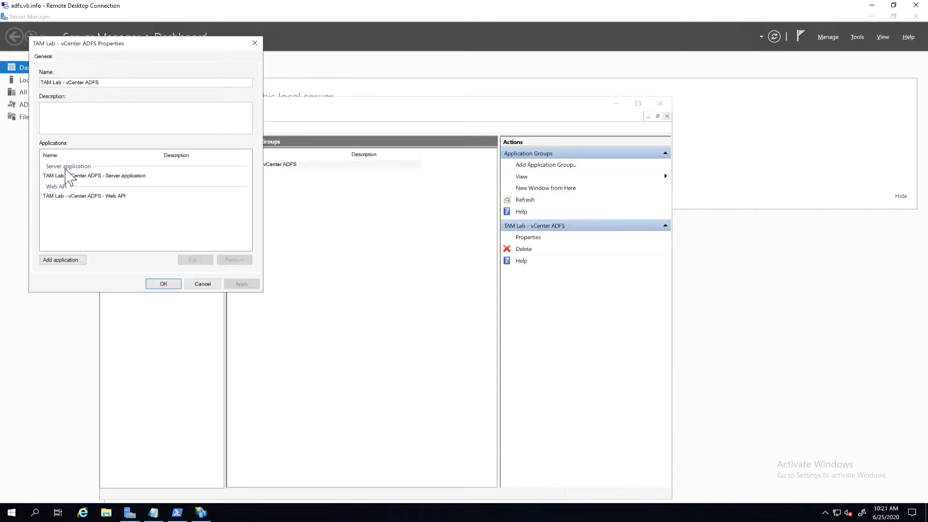
{"action": "left_click", "coordinate": [94, 176]}
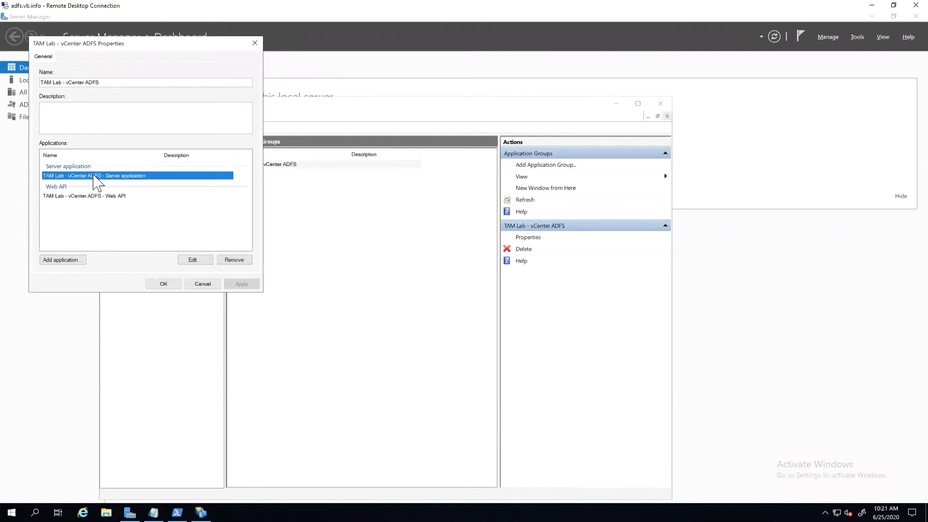
{"action": "left_click_drag", "start_coordinate": [152, 45], "coordinate": [293, 42]}
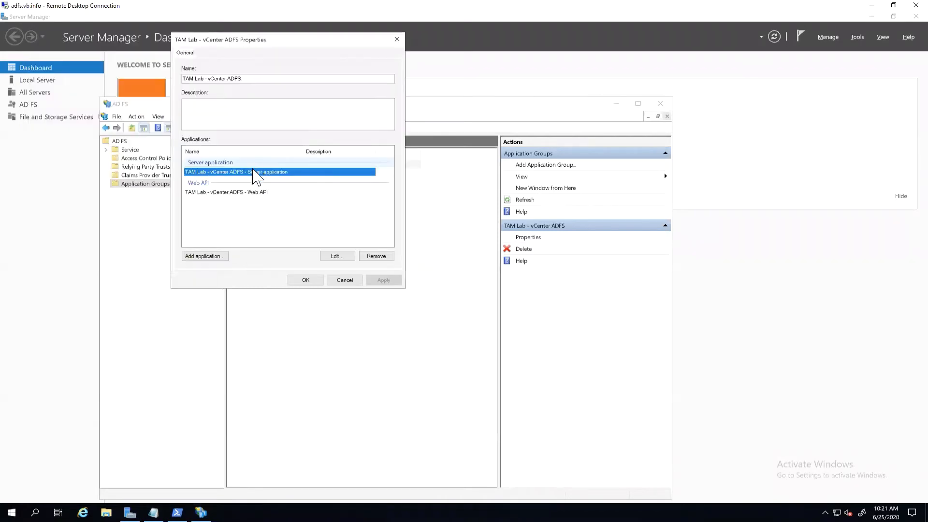
{"action": "double_click", "coordinate": [256, 177]}
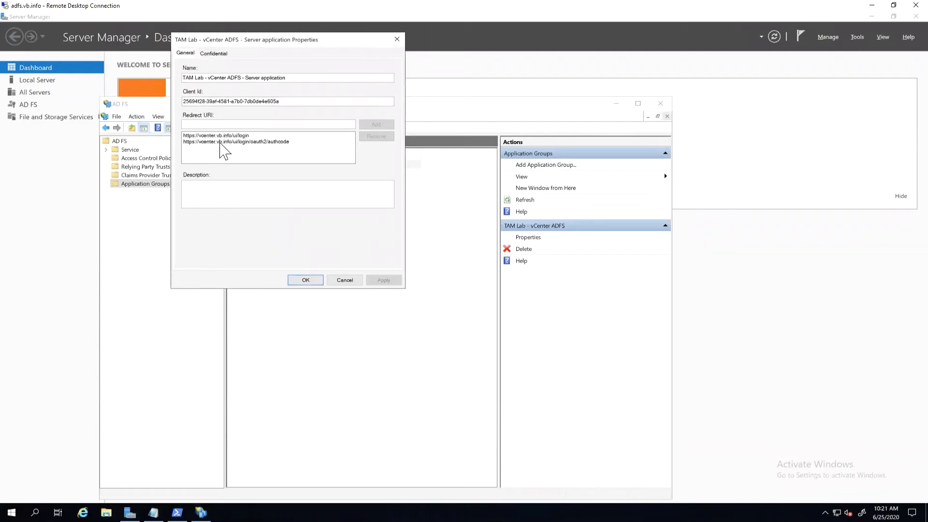
{"action": "left_click", "coordinate": [344, 281]}
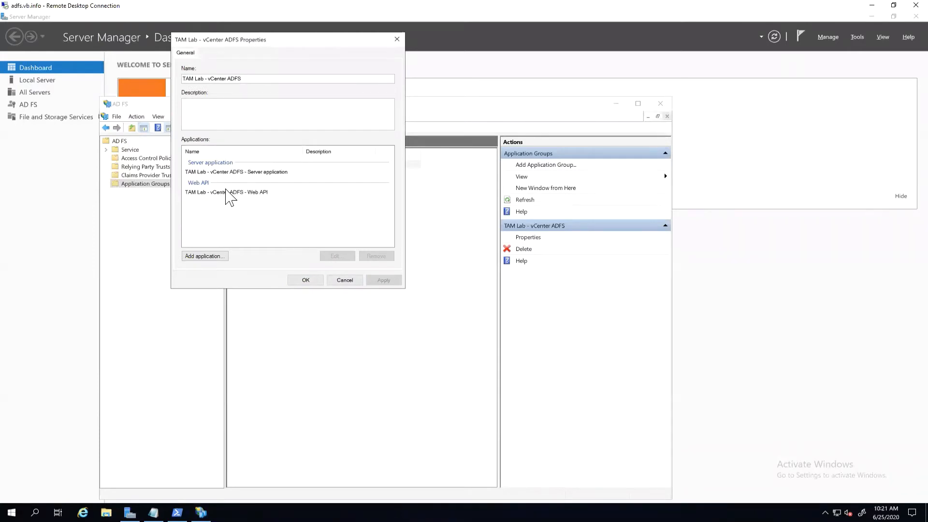
Step: Start a Send LDAP Attributes as Claims issuance transform rule for the group's Web API, named "Group claim", with Active Directory as attribute store
{"action": "double_click", "coordinate": [226, 192]}
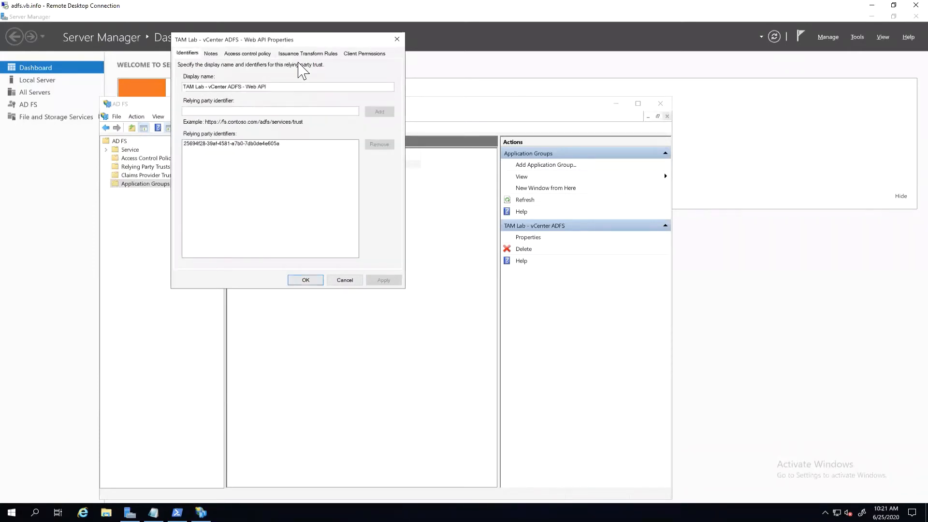
{"action": "left_click", "coordinate": [308, 54]}
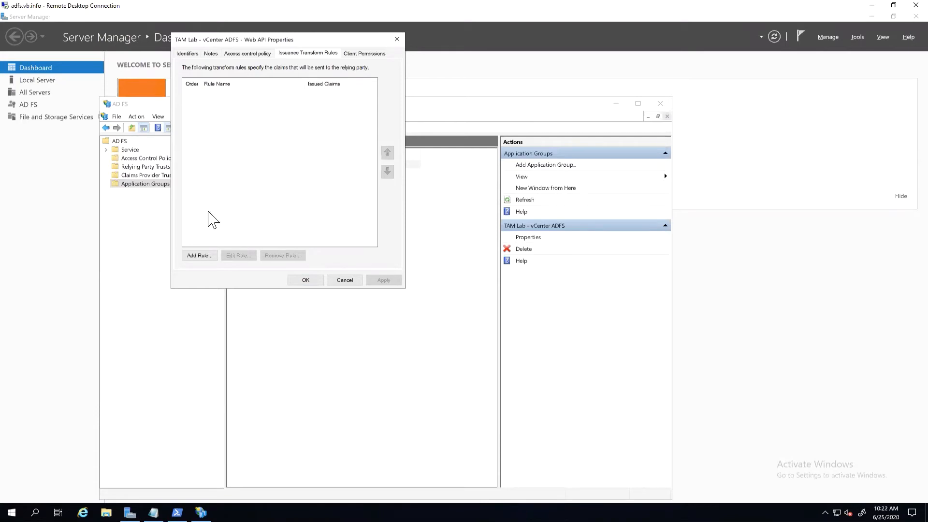
{"action": "left_click", "coordinate": [197, 255]}
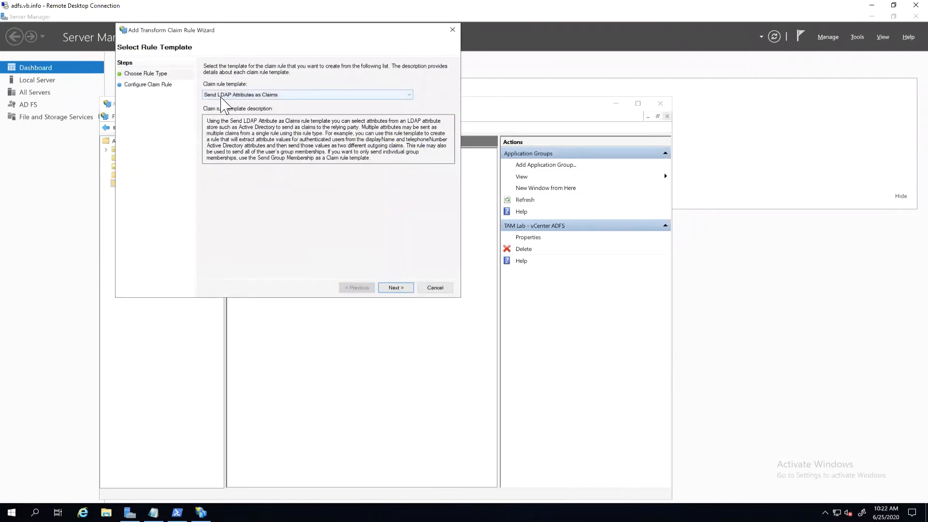
{"action": "left_click", "coordinate": [402, 288]}
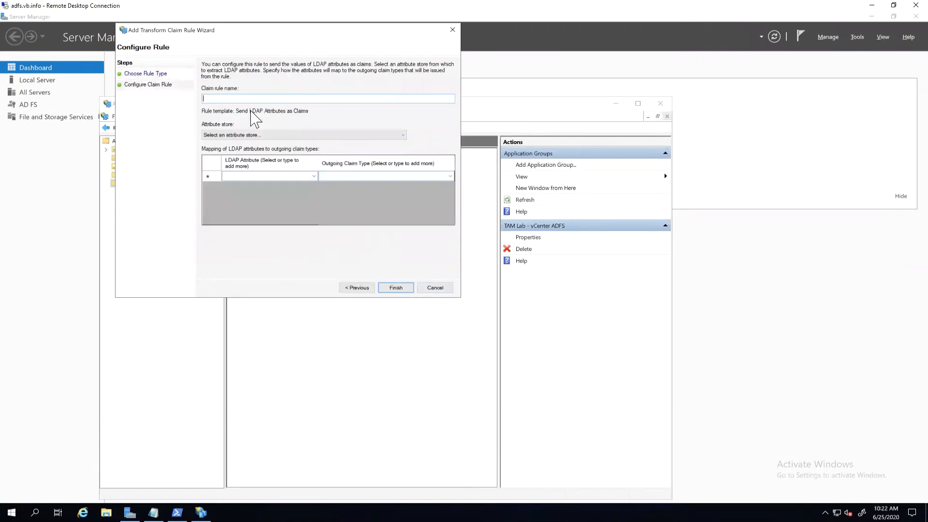
{"action": "type", "text": "Group claim"}
{"action": "left_click", "coordinate": [232, 135]}
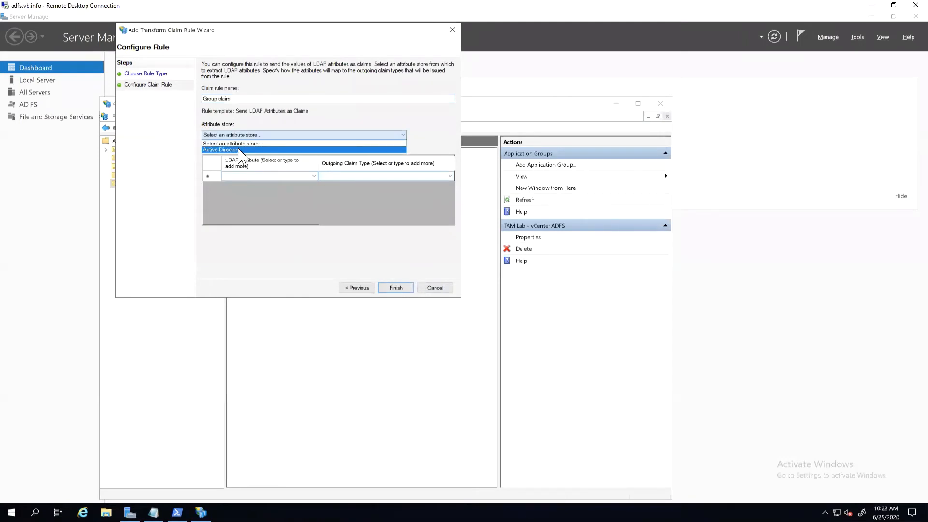
{"action": "left_click", "coordinate": [239, 150]}
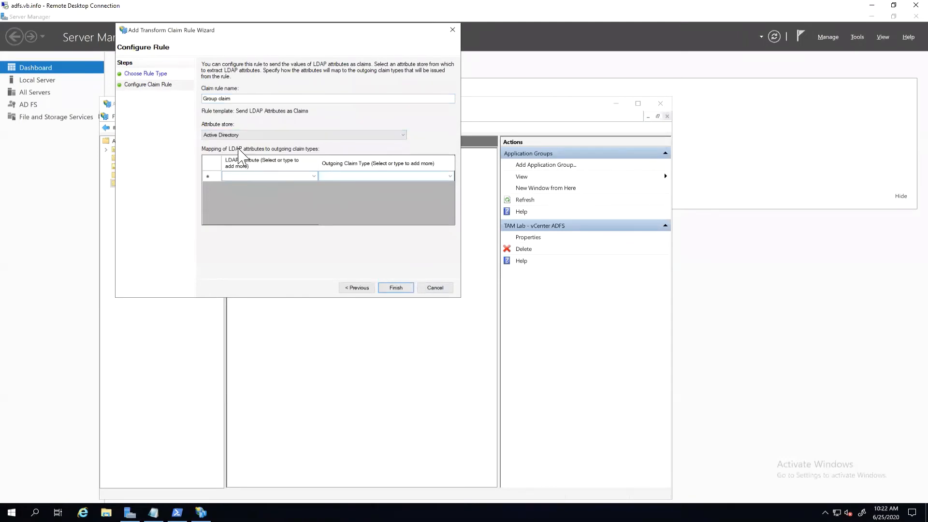
Step: Map Token-Groups - Qualified by Long Domain Name to the outgoing claim type Group and finish the rule
{"action": "left_click", "coordinate": [314, 176]}
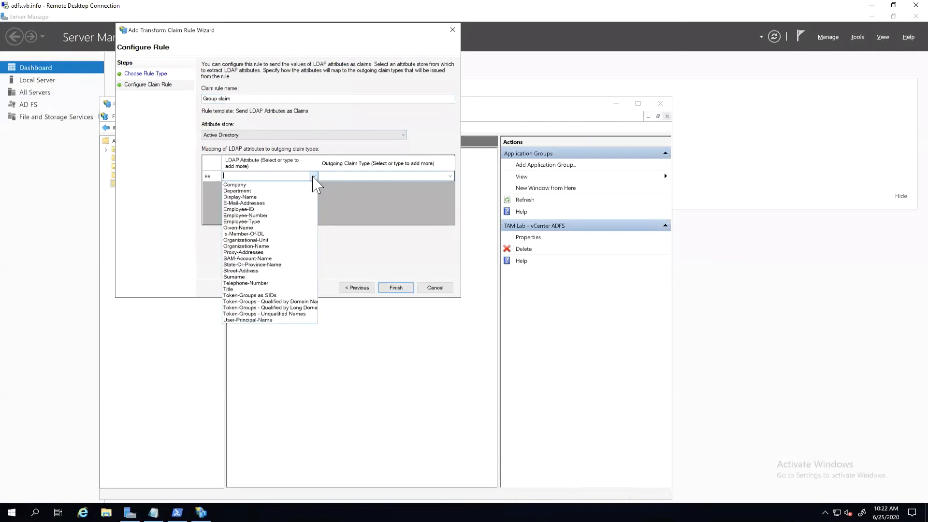
{"action": "left_click", "coordinate": [279, 308]}
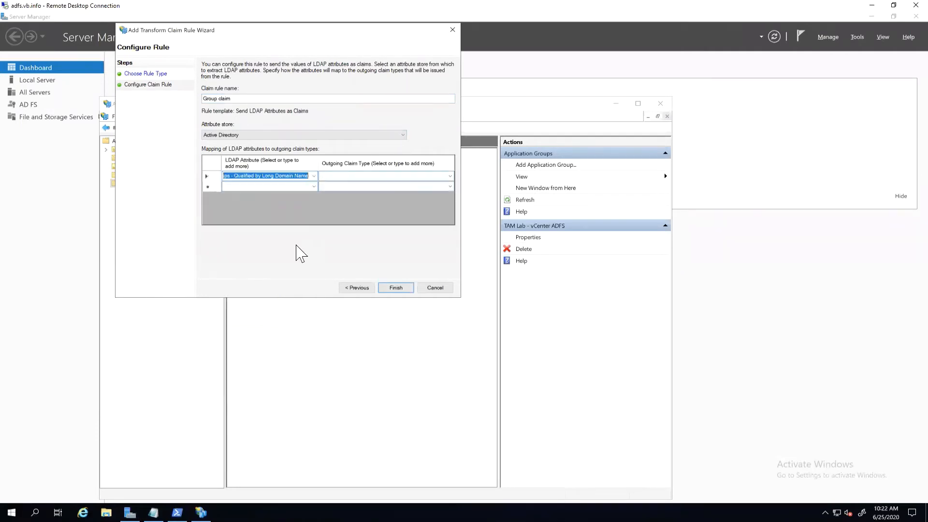
{"action": "left_click", "coordinate": [450, 177]}
{"action": "left_click", "coordinate": [450, 176]}
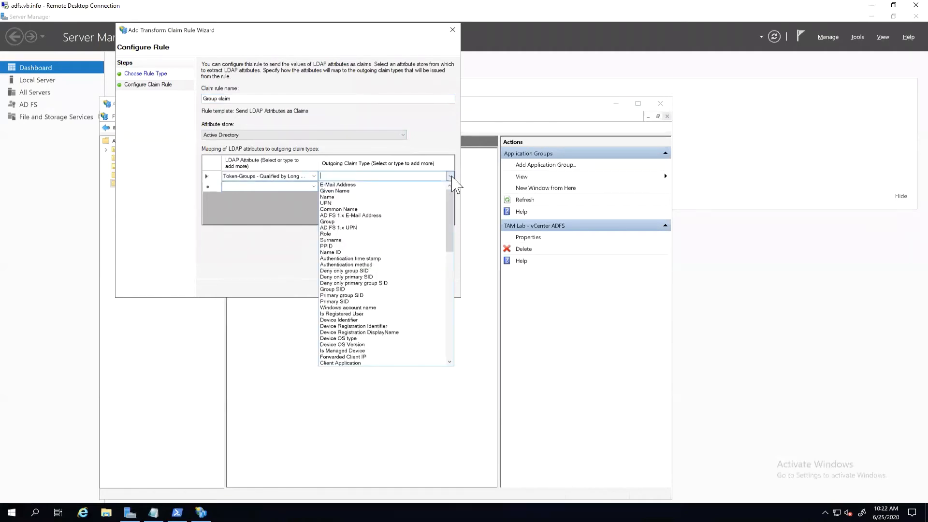
{"action": "left_click", "coordinate": [341, 222]}
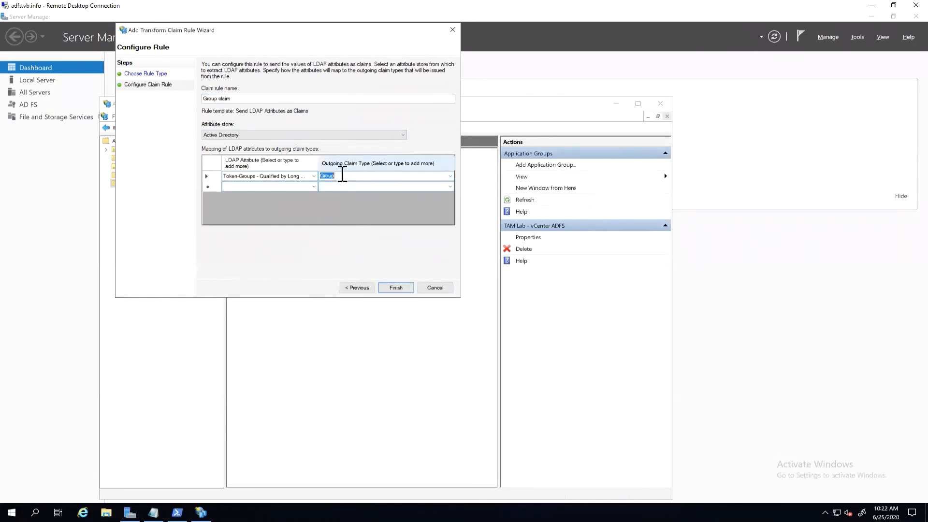
{"action": "left_click", "coordinate": [397, 288]}
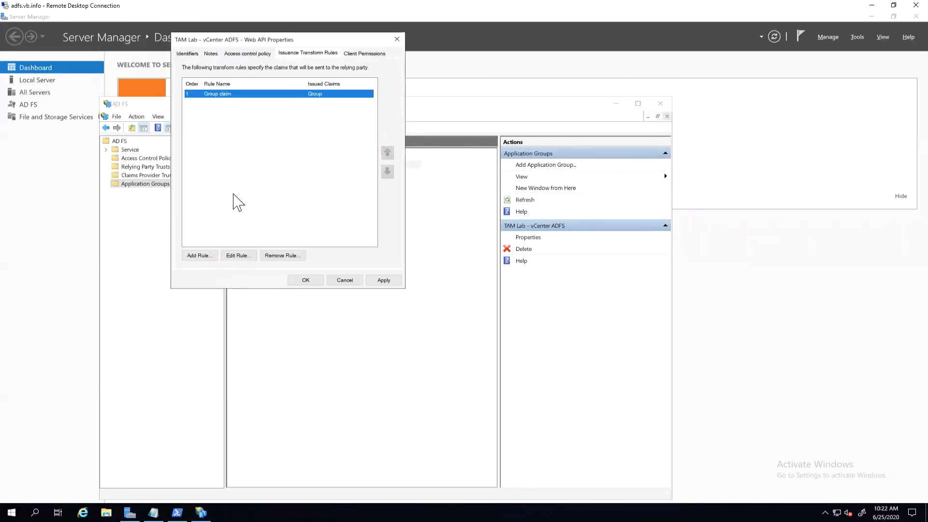
Step: Start a second LDAP attributes rule named "Subject claim" that maps User-Principal-Name to the outgoing claim type Name ID
{"action": "left_click", "coordinate": [199, 255]}
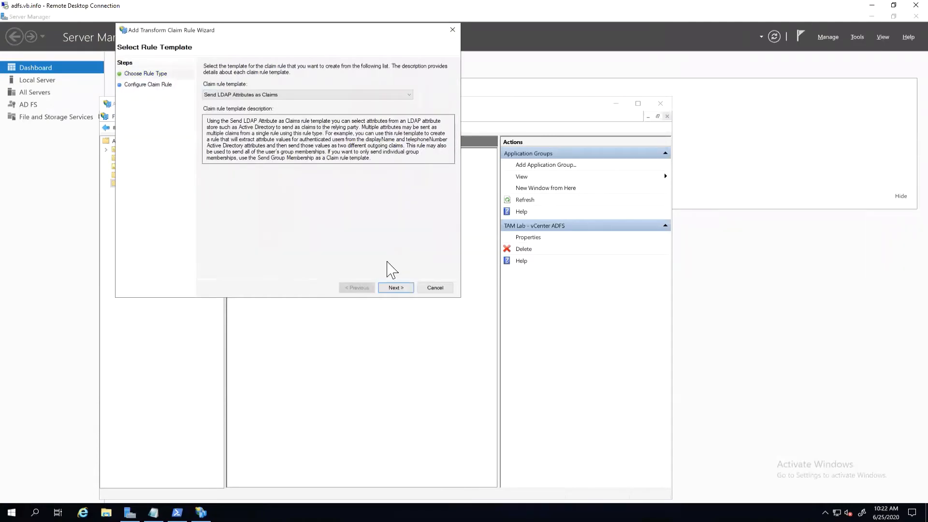
{"action": "key", "text": "Return"}
{"action": "type", "text": "Subjec"}
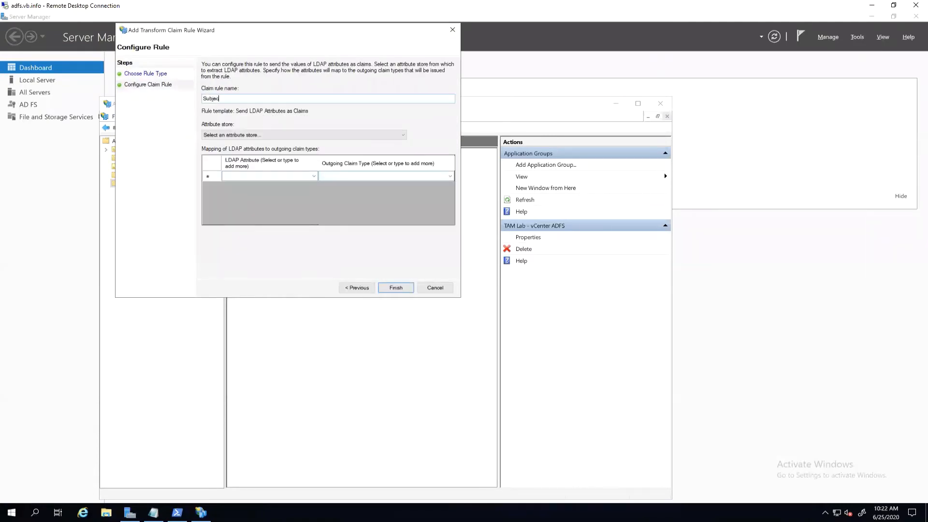
{"action": "type", "text": "t claim"}
{"action": "left_click", "coordinate": [314, 176]}
{"action": "left_click", "coordinate": [315, 177]}
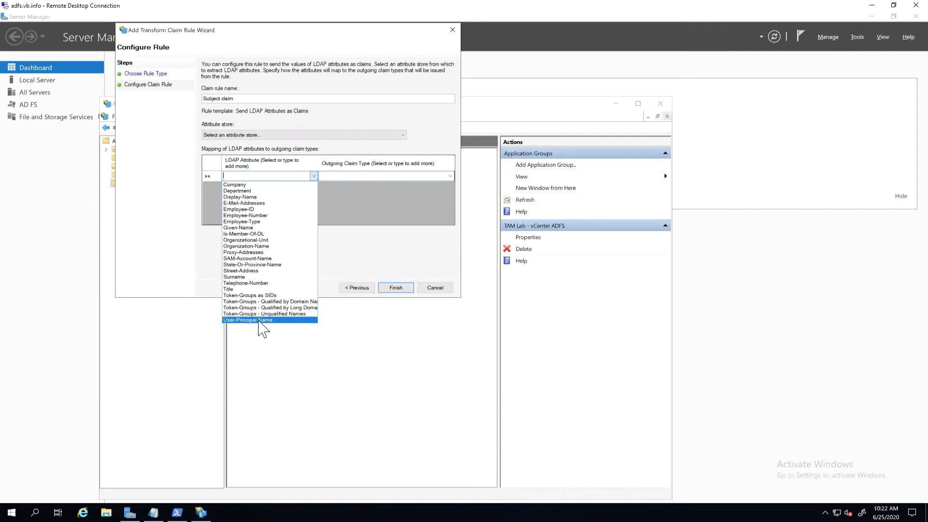
{"action": "left_click", "coordinate": [260, 320]}
{"action": "left_click", "coordinate": [450, 176]}
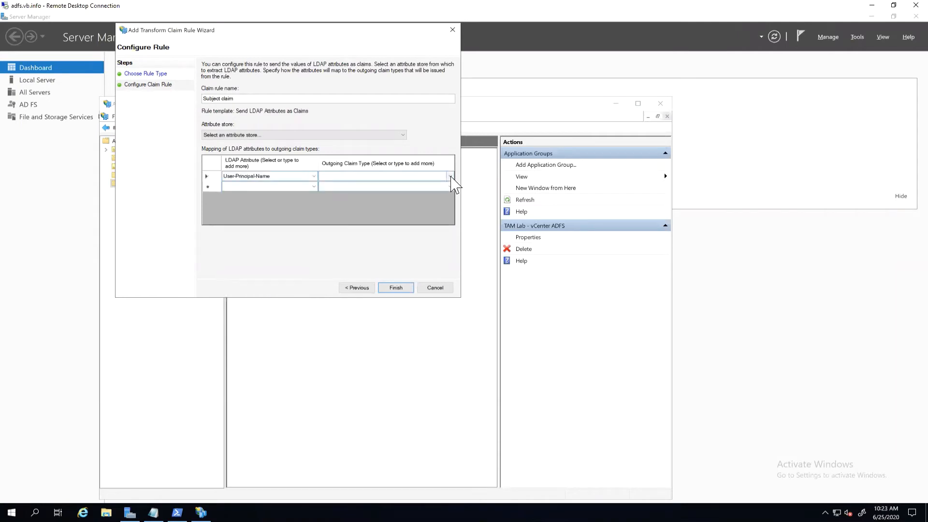
{"action": "left_click", "coordinate": [372, 179]}
{"action": "left_click", "coordinate": [325, 255]}
{"action": "left_click", "coordinate": [389, 288]}
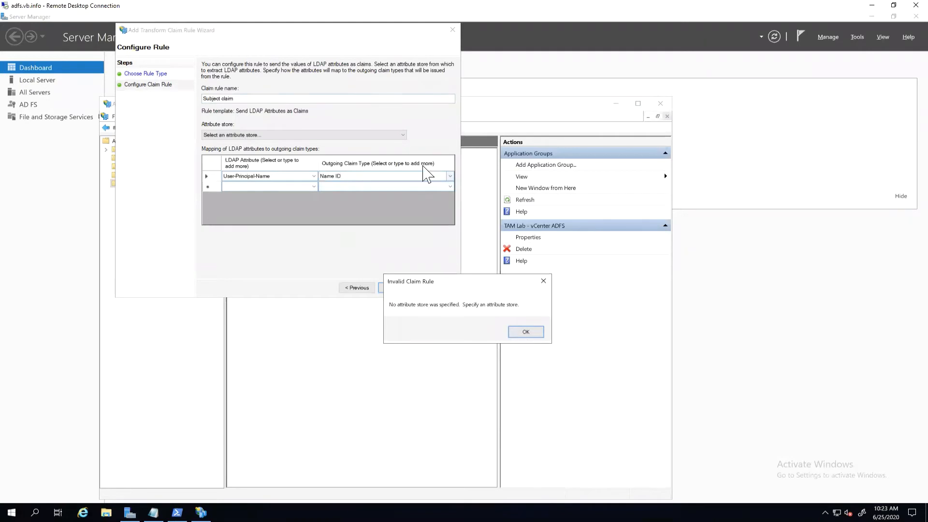
{"action": "key", "text": "Return"}
Step: Set the Subject claim rule's attribute store to Active Directory and finish the rule
{"action": "left_click", "coordinate": [402, 136]}
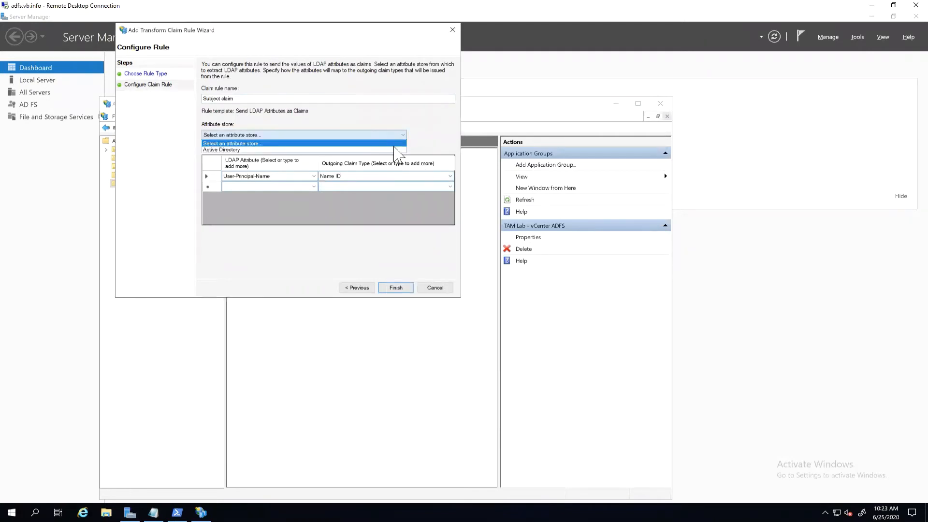
{"action": "left_click", "coordinate": [394, 149]}
{"action": "left_click", "coordinate": [401, 289]}
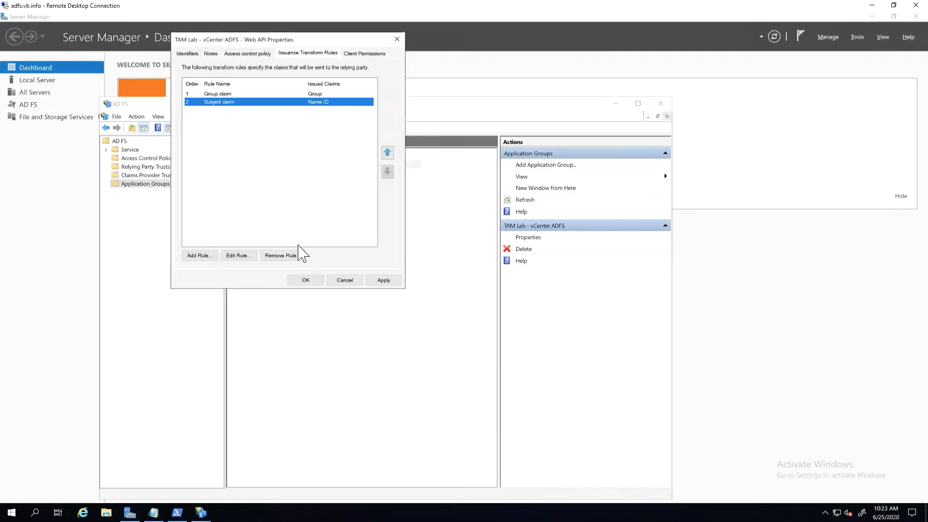
Step: Start a third LDAP attributes rule named "UPN" that maps User-Principal-Name to the outgoing claim type UPN
{"action": "left_click", "coordinate": [200, 256]}
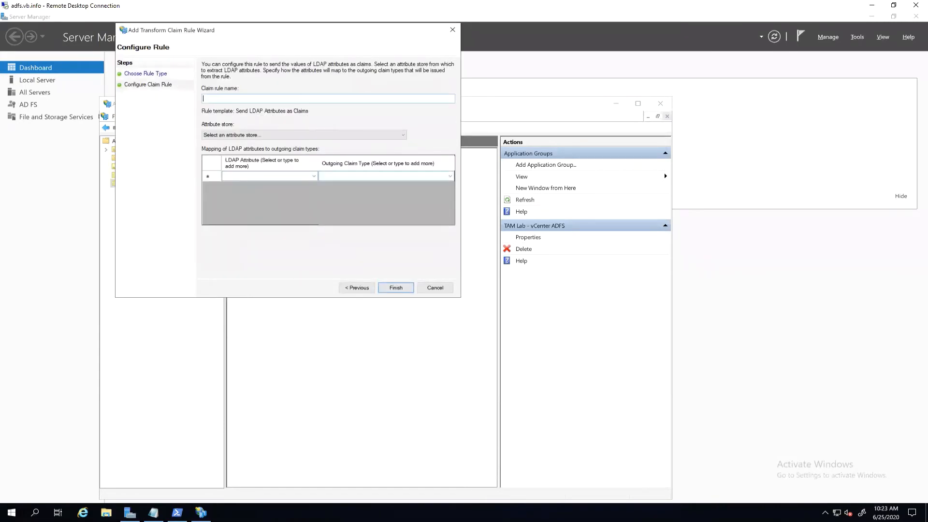
{"action": "type", "text": "UPN"}
{"action": "left_click", "coordinate": [313, 177]}
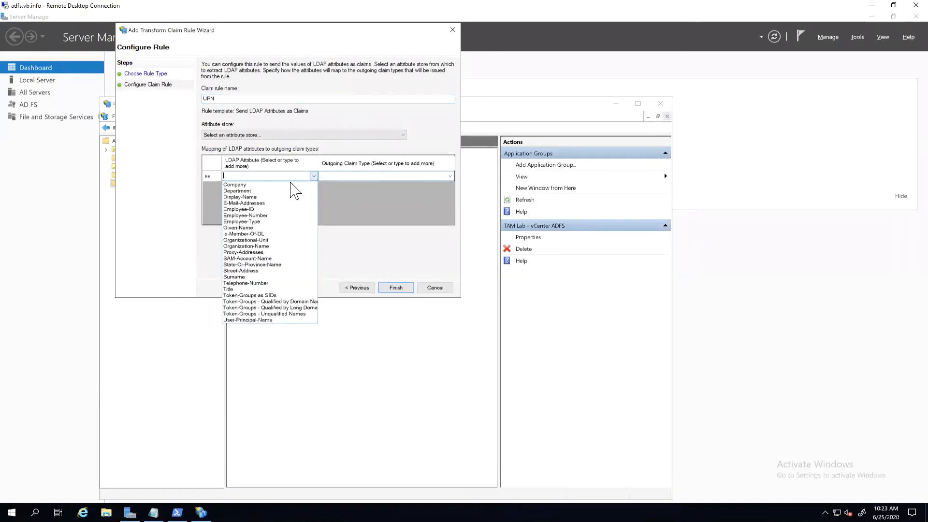
{"action": "left_click", "coordinate": [251, 320]}
{"action": "left_click", "coordinate": [444, 180]}
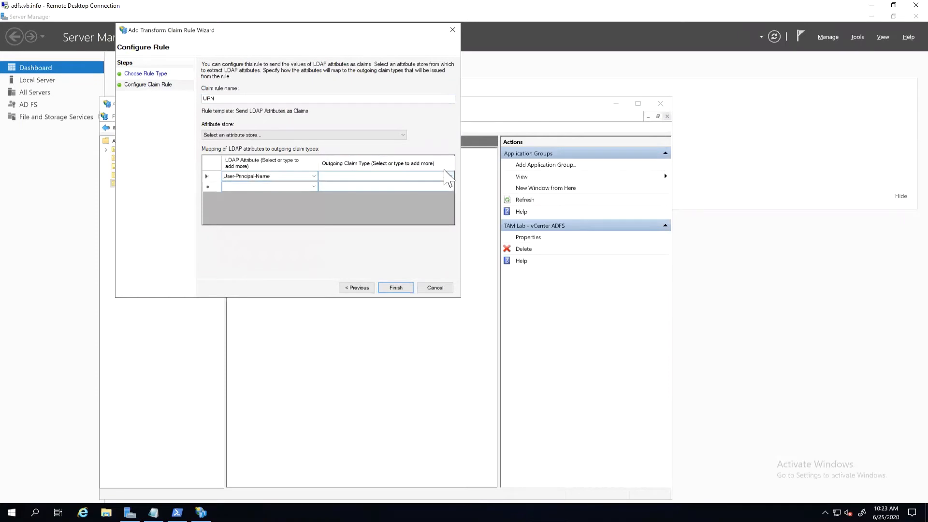
{"action": "left_click", "coordinate": [449, 176]}
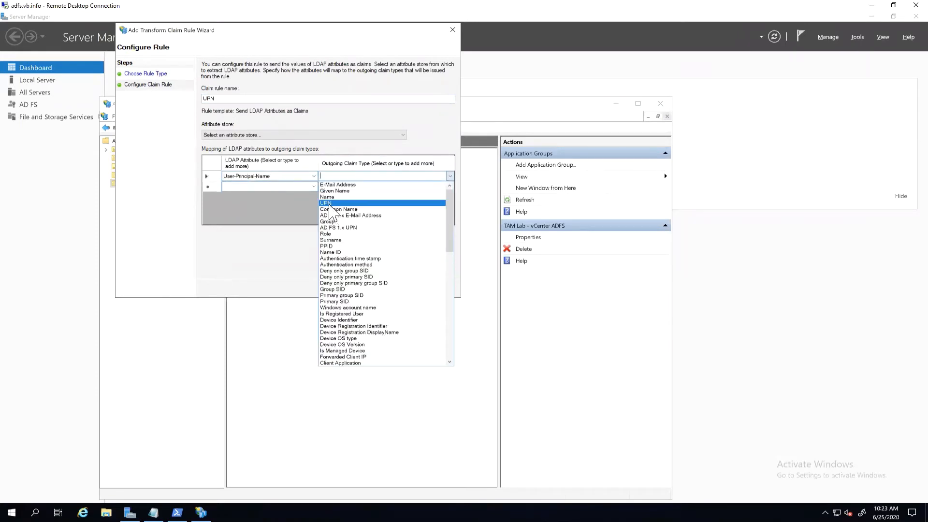
{"action": "left_click", "coordinate": [330, 203]}
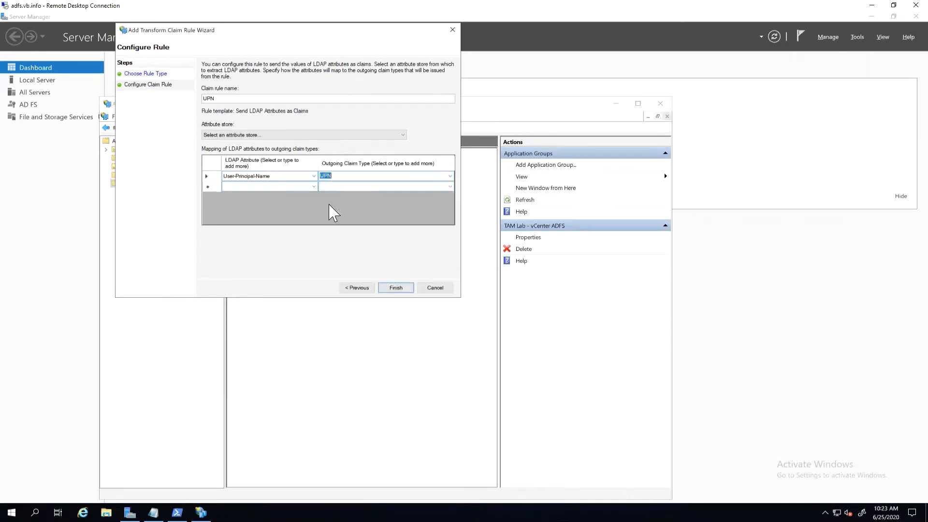
{"action": "left_click", "coordinate": [395, 288]}
{"action": "left_click", "coordinate": [520, 336]}
Step: Set the UPN rule's attribute store to Active Directory and finish the rule
{"action": "left_click", "coordinate": [385, 136]}
{"action": "left_click", "coordinate": [383, 150]}
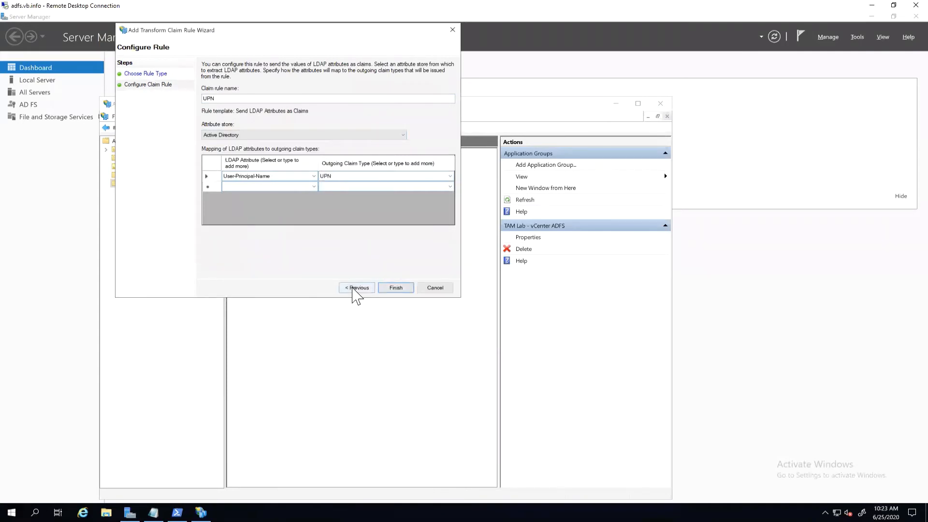
{"action": "left_click", "coordinate": [396, 288]}
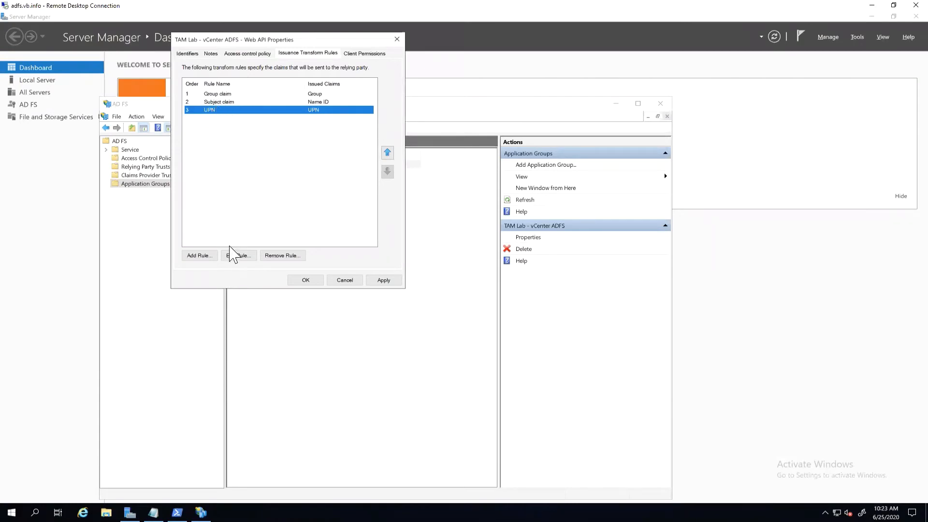
Step: Edit the third transform rule and rename it "UPN claim"
{"action": "left_click", "coordinate": [238, 256]}
{"action": "left_click", "coordinate": [240, 165]}
{"action": "type", "text": "cla"}
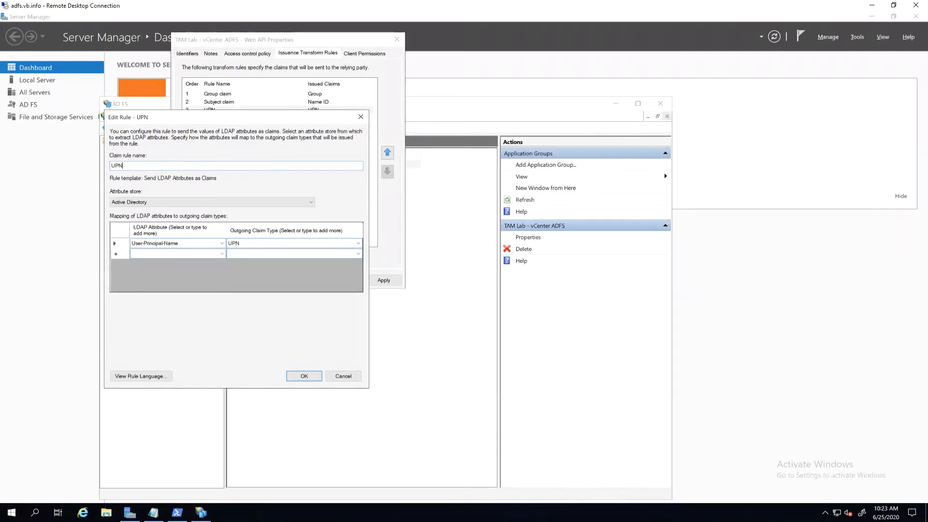
{"action": "type", "text": "im"}
{"action": "left_click", "coordinate": [304, 376]}
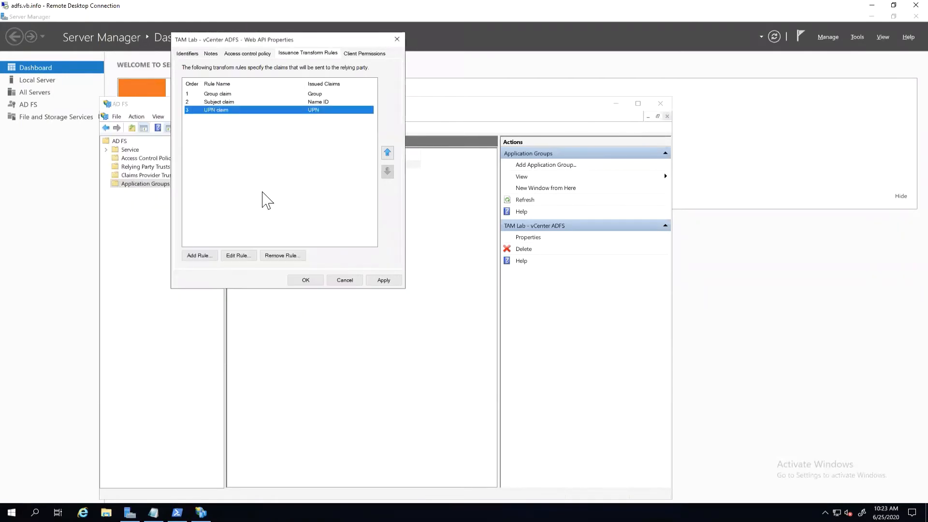
Step: Apply the Web API's transform rules and accept both the Web API and application group properties
{"action": "left_click", "coordinate": [383, 280]}
{"action": "left_click", "coordinate": [305, 280]}
{"action": "left_click", "coordinate": [305, 280]}
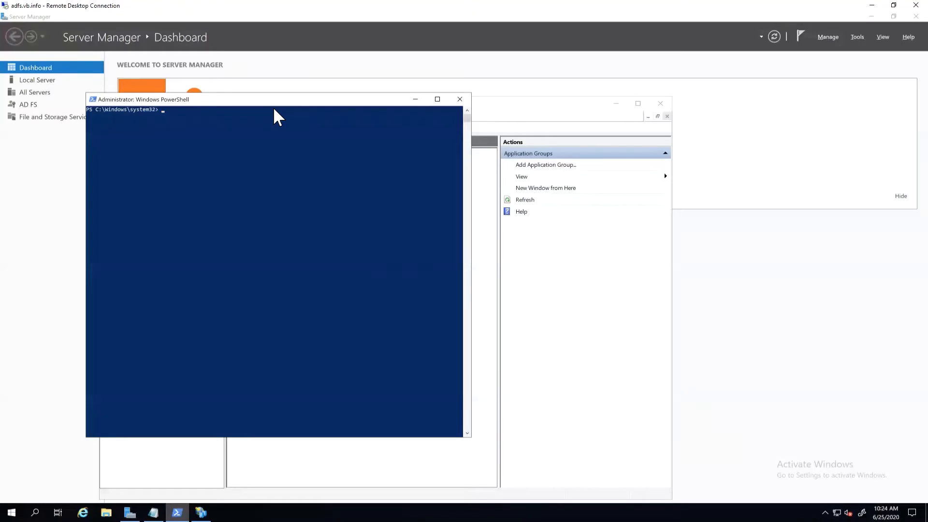
Step: Run Get-AdfsEndpoint|select FullUrl|Select-String openid-configuration in PowerShell and copy the returned URL into the Notepad notes
{"action": "right_click", "coordinate": [274, 110]}
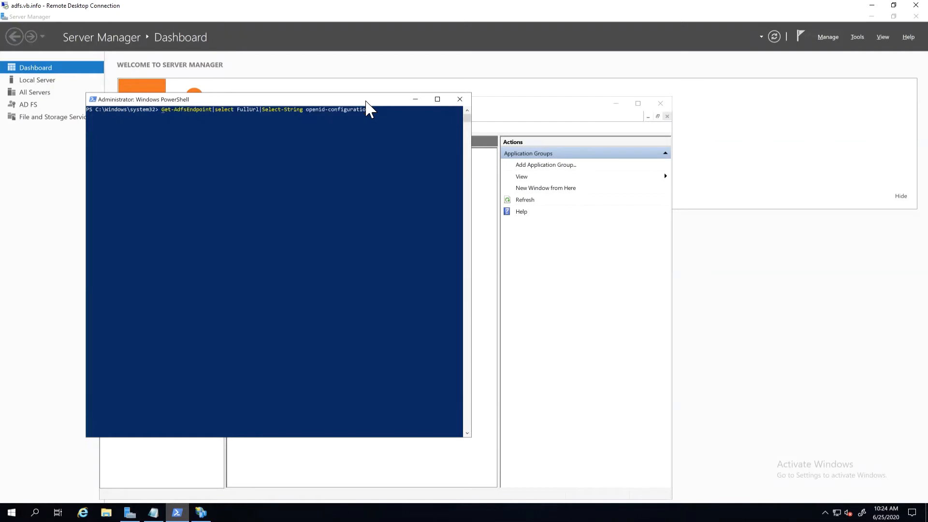
{"action": "key", "text": "Return"}
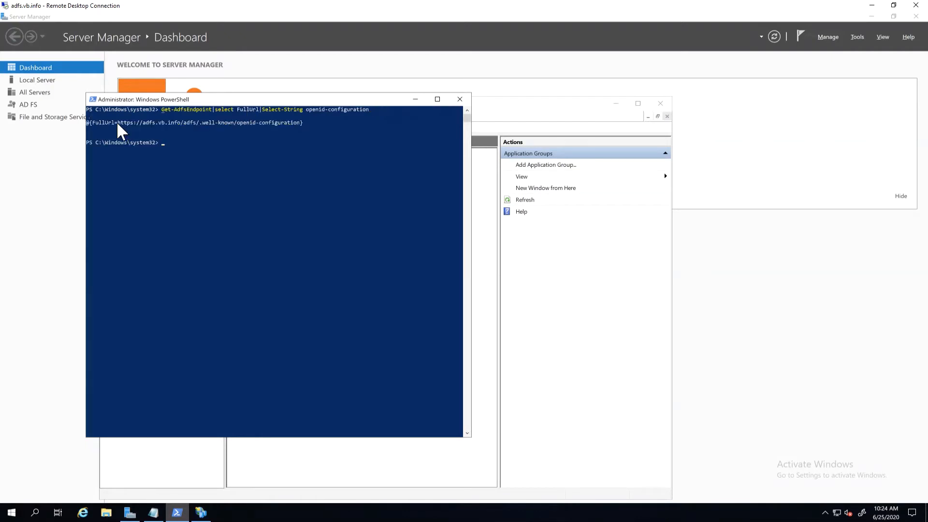
{"action": "left_click_drag", "start_coordinate": [118, 123], "coordinate": [296, 123]}
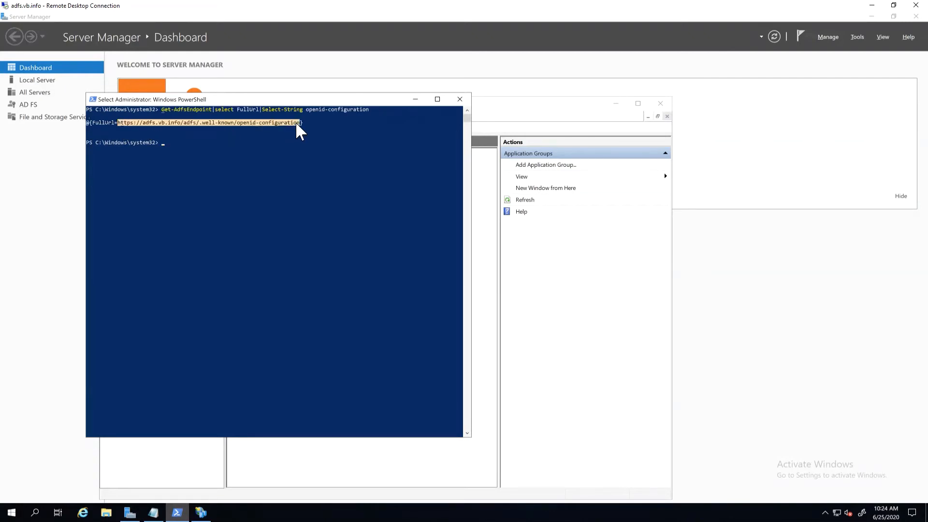
{"action": "key", "text": "ctrl+c"}
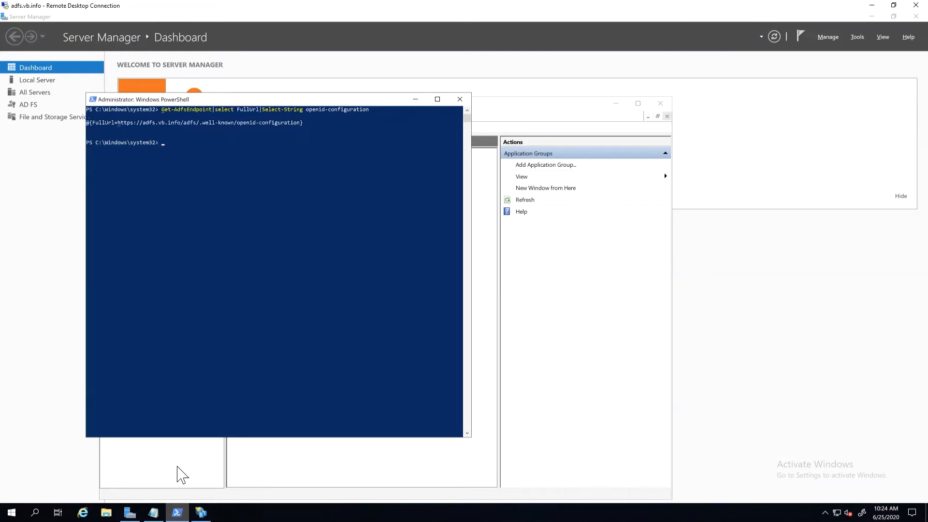
{"action": "key", "text": "alt+Tab"}
{"action": "key", "text": "Return"}
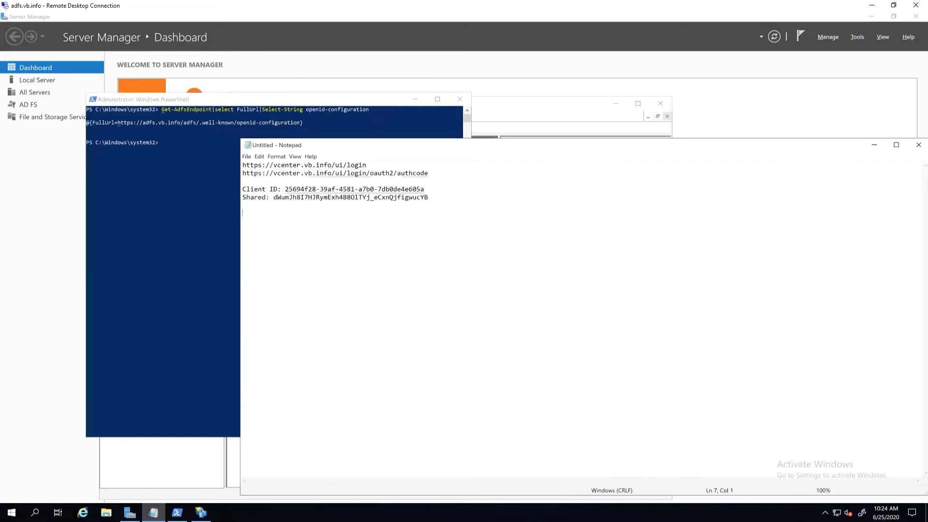
{"action": "key", "text": "ctrl+v"}
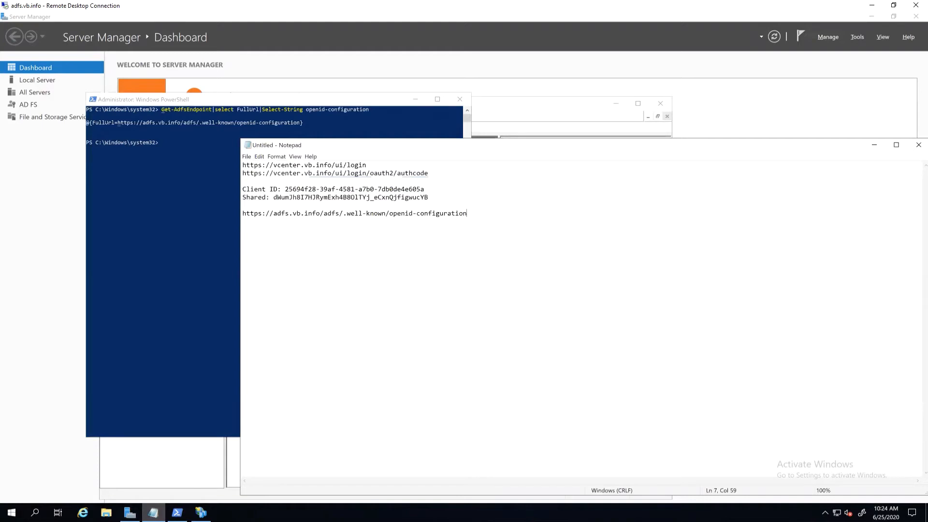
Step: Copy all the remote Notepad notes, including the shared secret, and paste them over the local Notepad++ document's contents
{"action": "key", "text": "ctrl+a"}
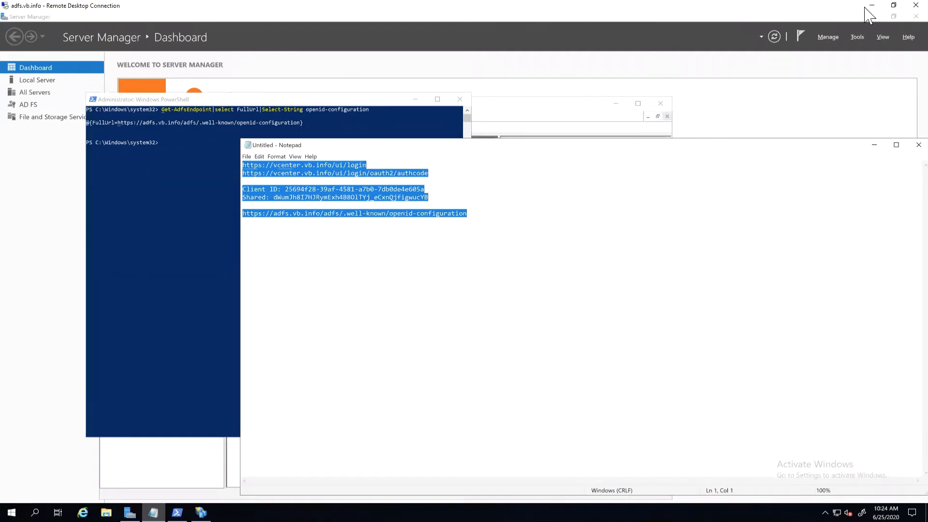
{"action": "right_click", "coordinate": [412, 218]}
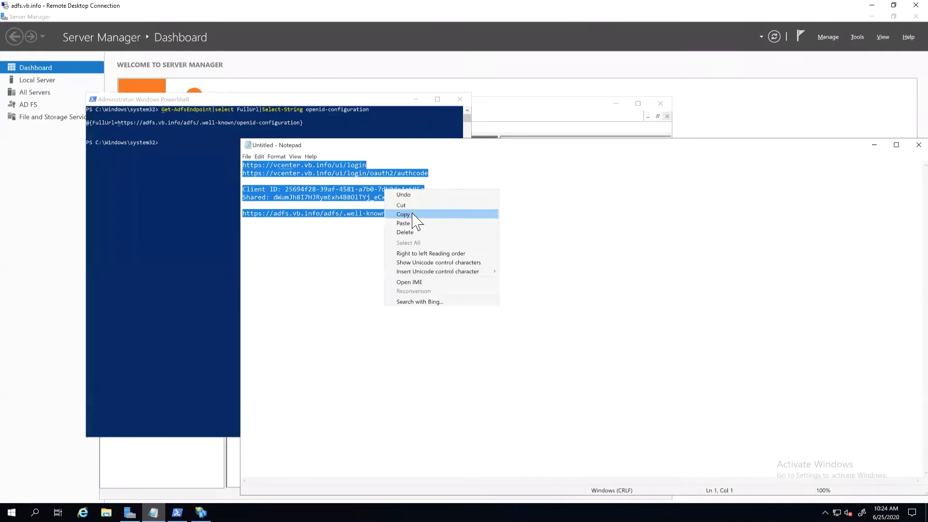
{"action": "left_click", "coordinate": [872, 2]}
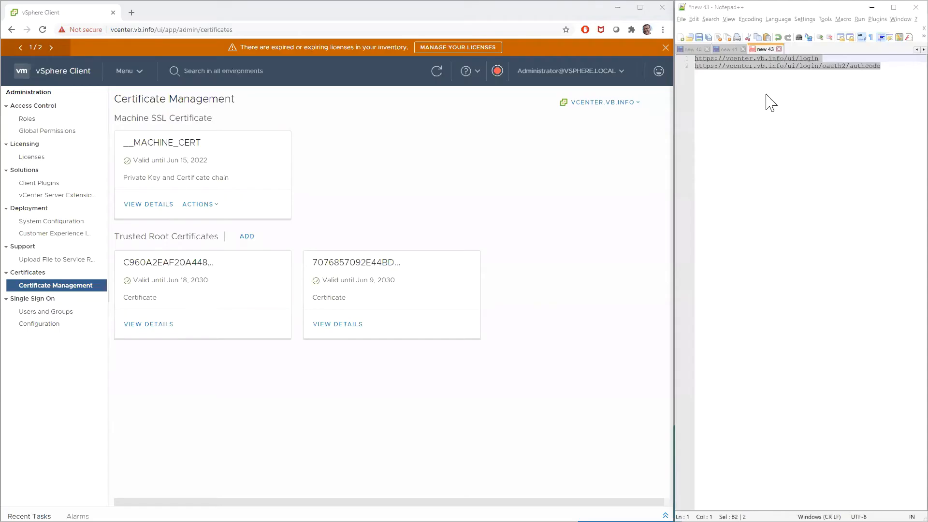
{"action": "left_click", "coordinate": [767, 95]}
{"action": "key", "text": "ctrl+a"}
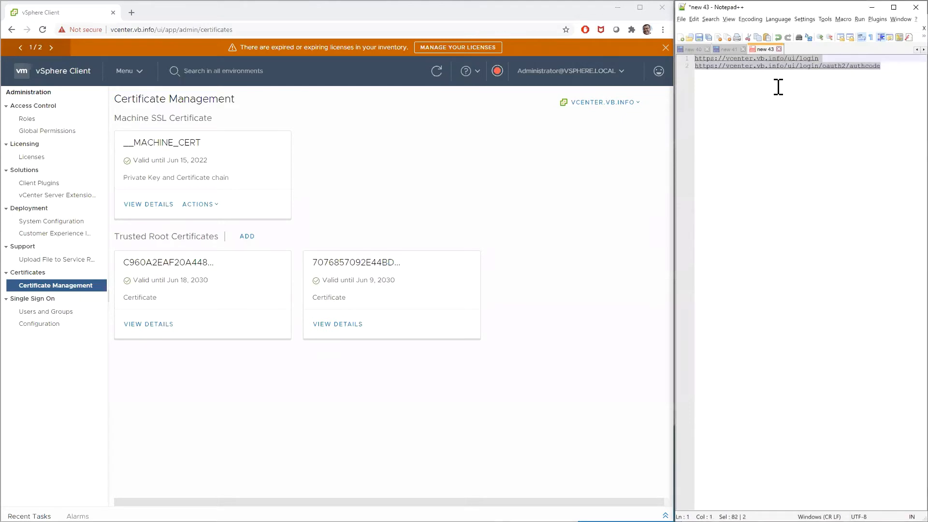
{"action": "key", "text": "ctrl+v"}
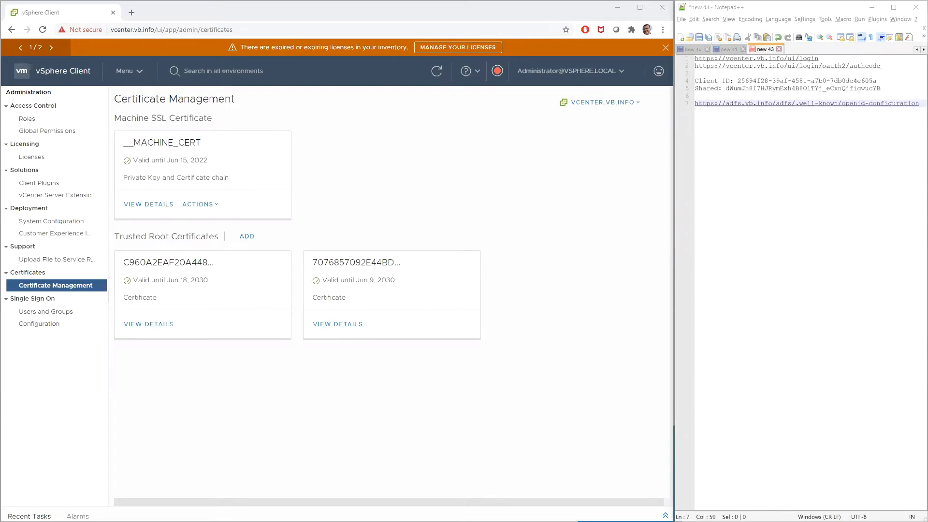
Step: In the vSphere Client's Single Sign On configuration, start changing the identity provider and choose Microsoft ADFS
{"action": "left_click", "coordinate": [67, 334]}
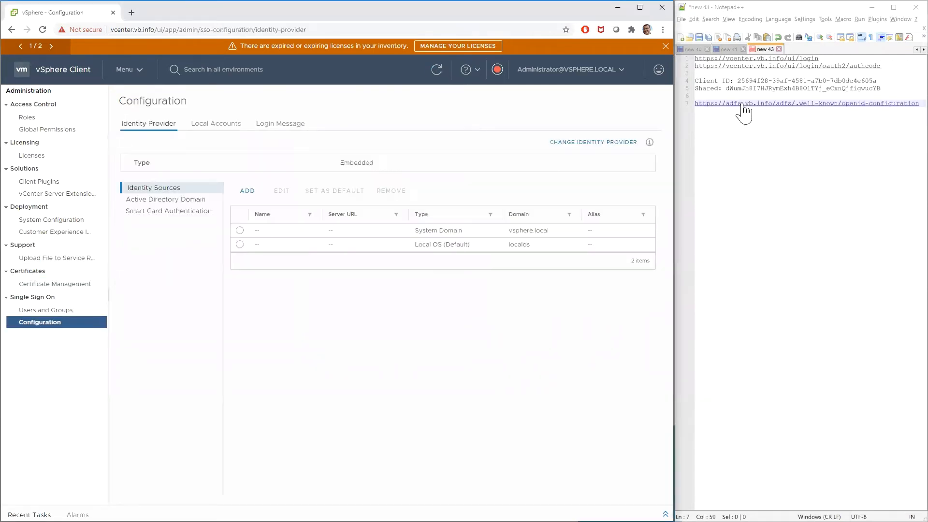
{"action": "left_click", "coordinate": [138, 218]}
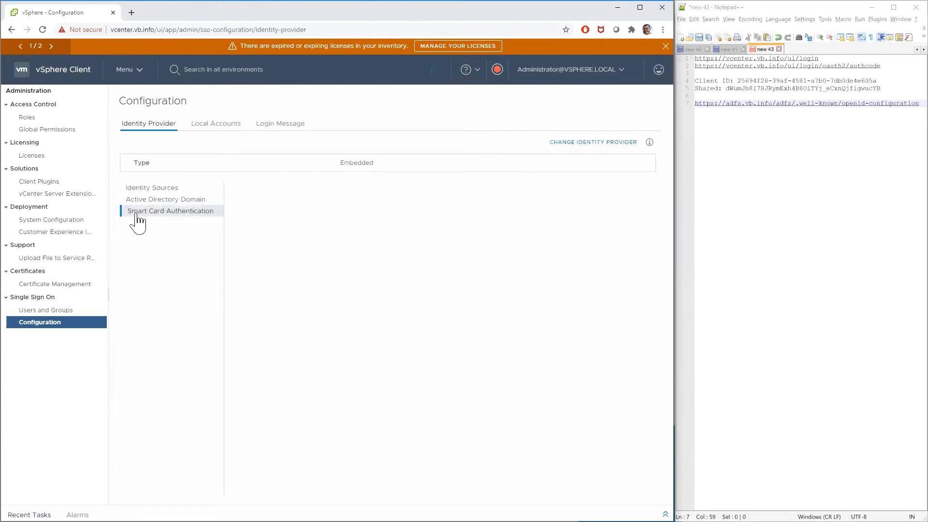
{"action": "left_click", "coordinate": [153, 189]}
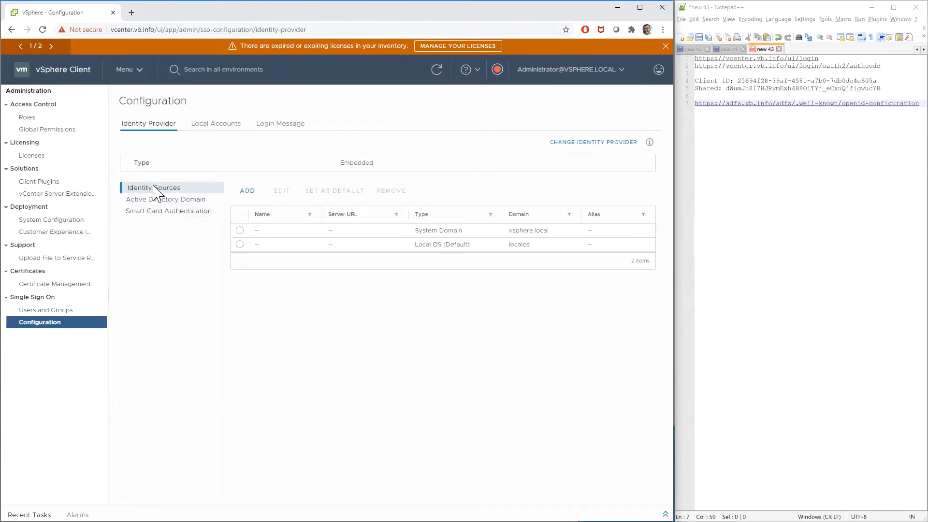
{"action": "left_click", "coordinate": [557, 155]}
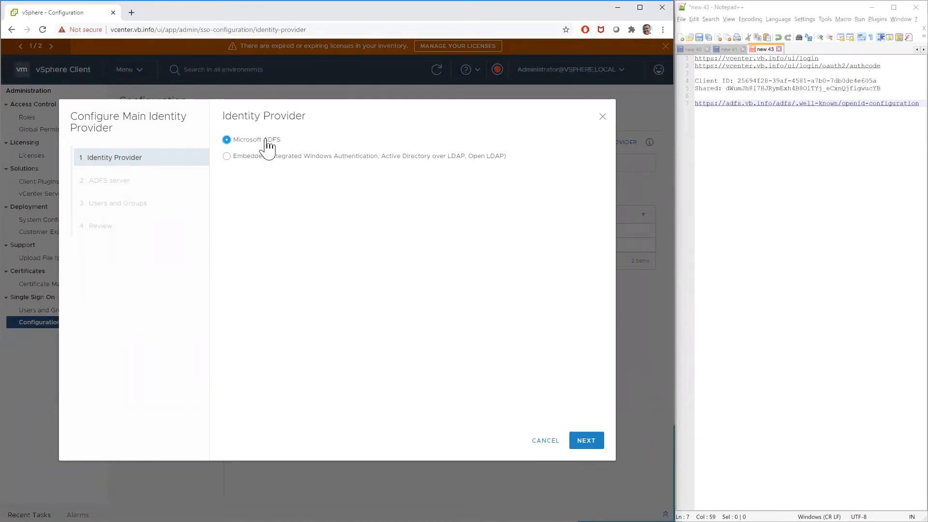
{"action": "left_click", "coordinate": [586, 441]}
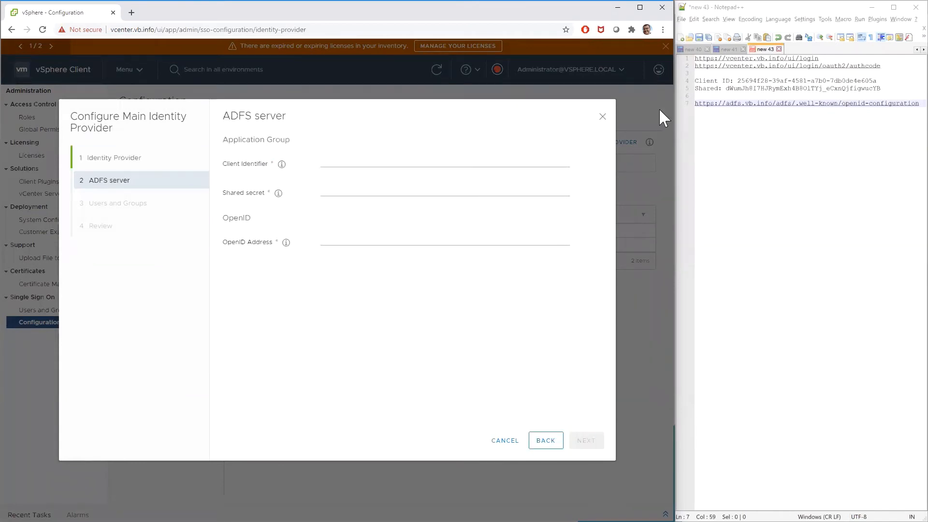
Step: Copy the client ID from the notes and paste it as the ADFS server's Client Identifier
{"action": "left_click_drag", "start_coordinate": [877, 81], "coordinate": [738, 80]}
{"action": "right_click", "coordinate": [741, 79]}
{"action": "left_click", "coordinate": [748, 92]}
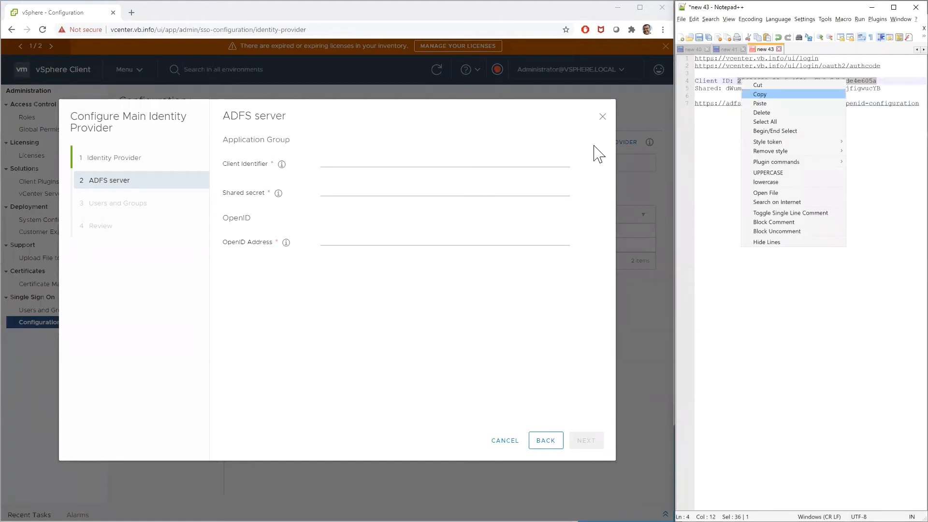
{"action": "right_click", "coordinate": [492, 160]}
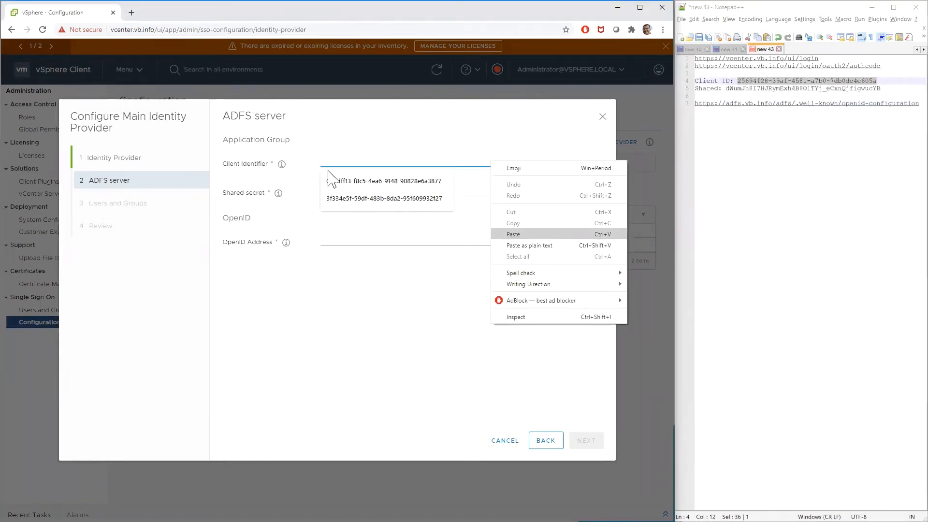
{"action": "left_click", "coordinate": [526, 235]}
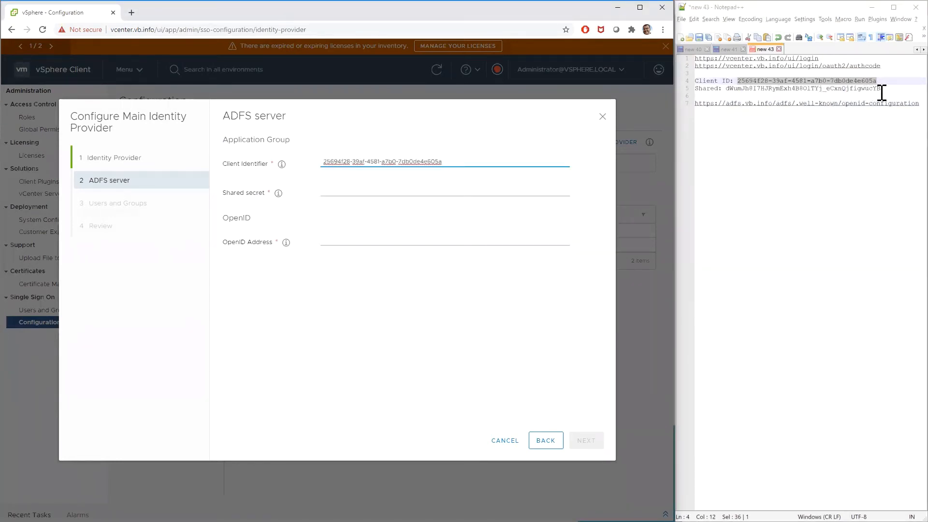
Step: Copy the shared secret from the notes and paste it into the ADFS server's Shared secret field
{"action": "left_click", "coordinate": [812, 90]}
{"action": "double_click", "coordinate": [721, 89]}
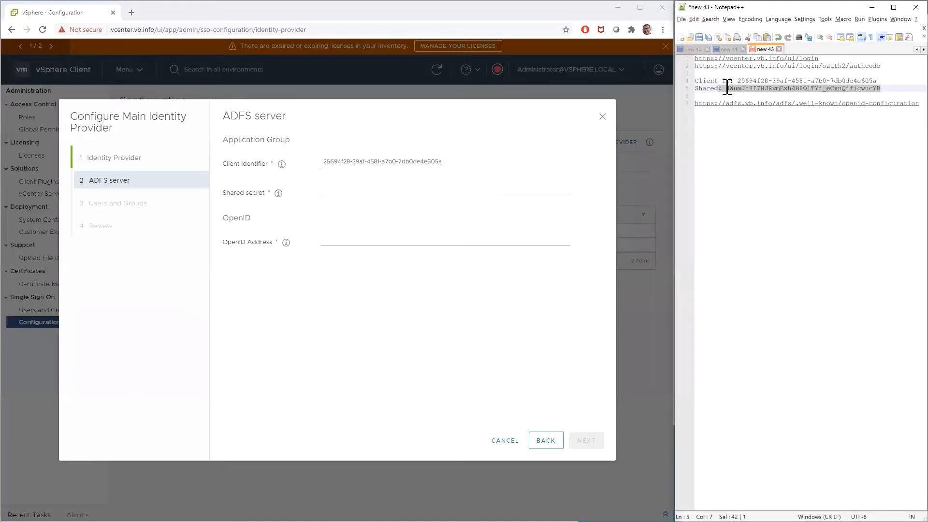
{"action": "left_click", "coordinate": [362, 188]}
{"action": "right_click", "coordinate": [429, 265]}
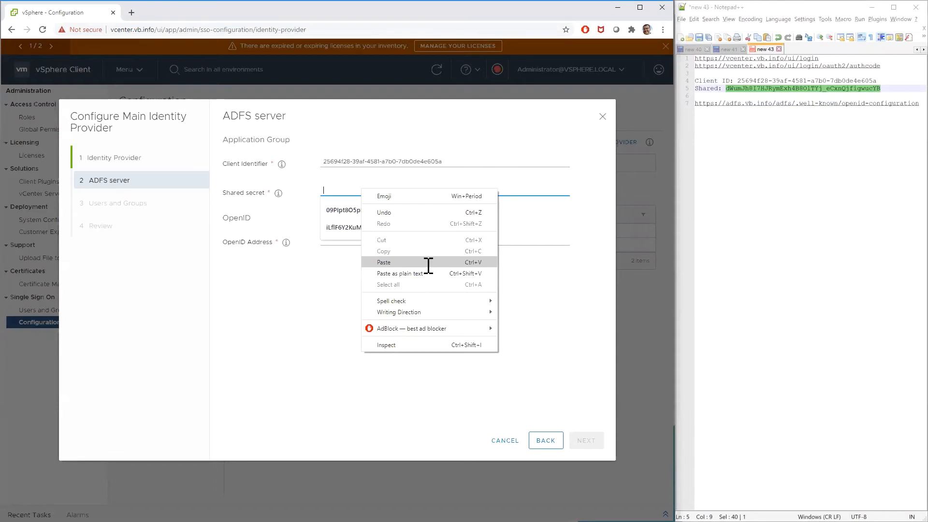
{"action": "left_click", "coordinate": [429, 263]}
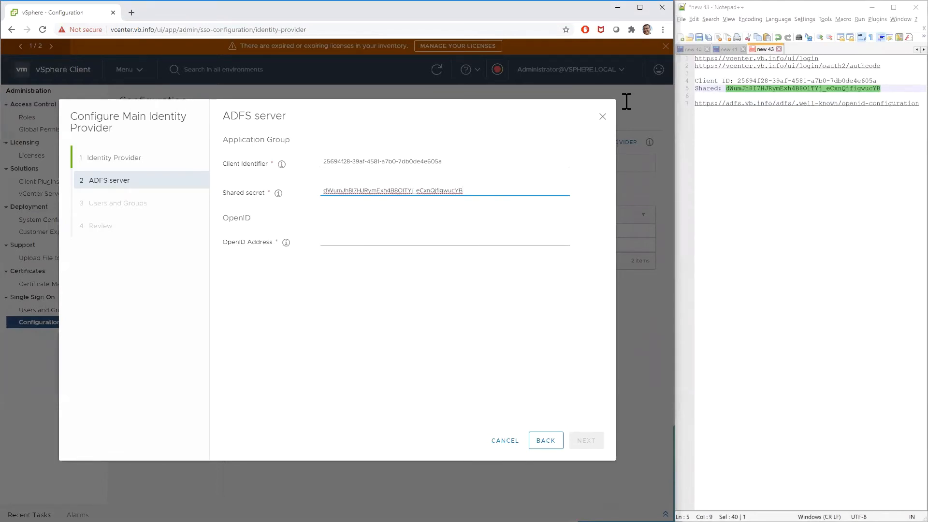
{"action": "left_click", "coordinate": [404, 241]}
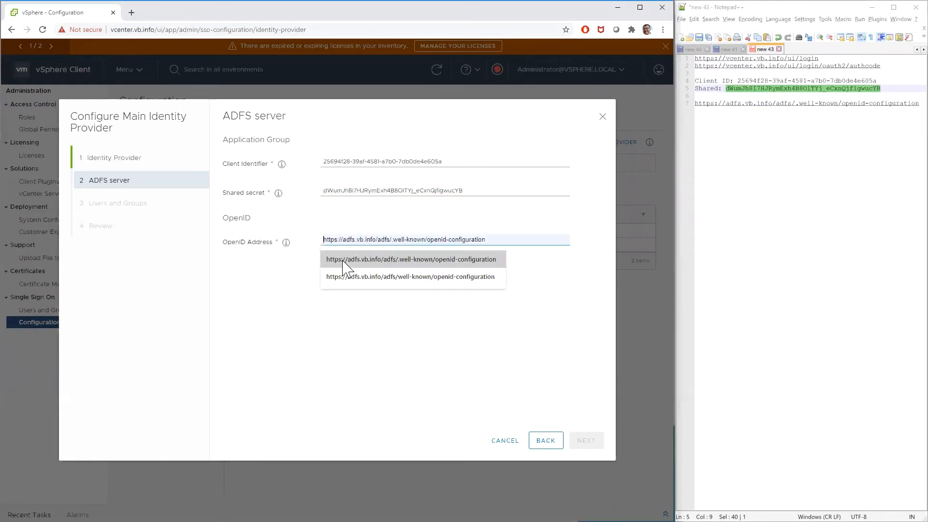
{"action": "left_click", "coordinate": [475, 256]}
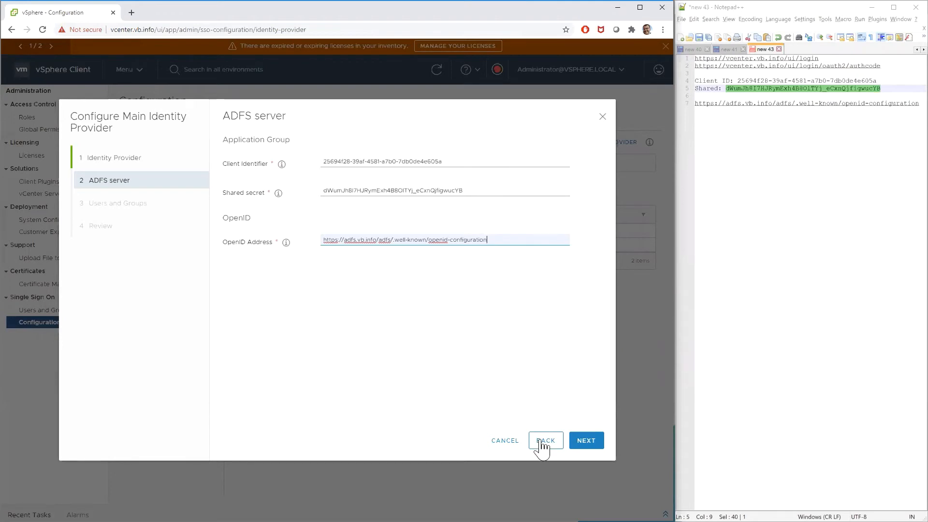
{"action": "left_click", "coordinate": [601, 444]}
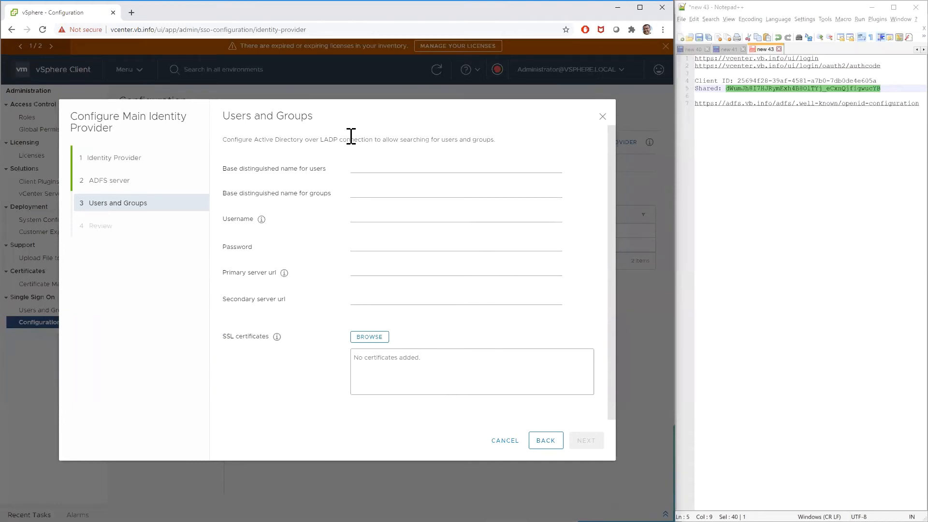
Step: Set the base distinguished name for both users and groups to dc=vb,dc=info
{"action": "left_click", "coordinate": [381, 168]}
{"action": "left_click", "coordinate": [379, 187]}
{"action": "left_click", "coordinate": [375, 192]}
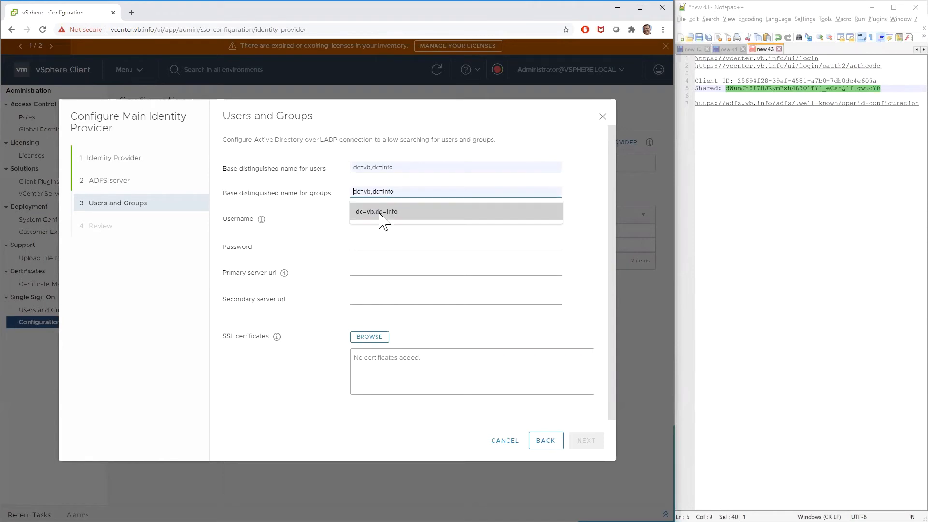
{"action": "left_click", "coordinate": [367, 213]}
Step: Enter the service account's username and password, and set the primary server URL to ldaps://dc01.vb.info:636
{"action": "left_click", "coordinate": [367, 215]}
{"action": "type", "text": "s"}
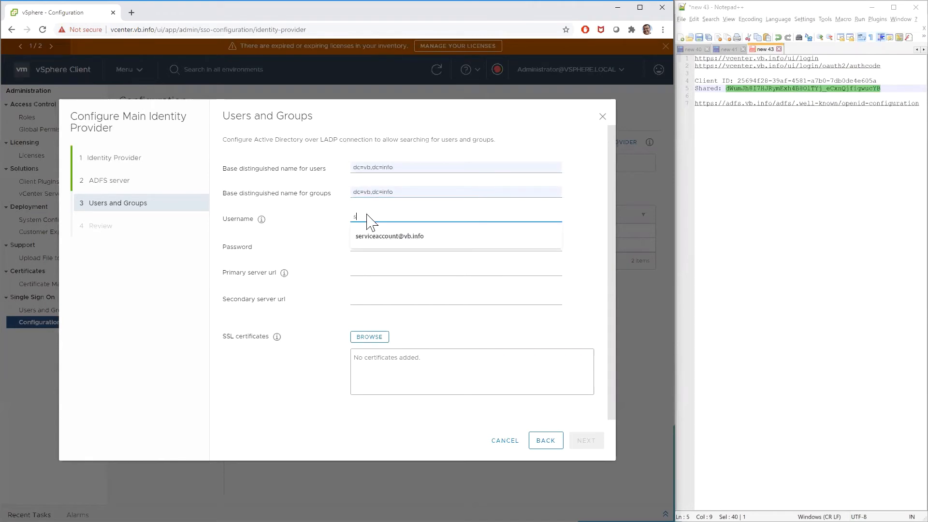
{"action": "left_click", "coordinate": [375, 236]}
{"action": "left_click", "coordinate": [375, 244]}
{"action": "type", "text": "****"}
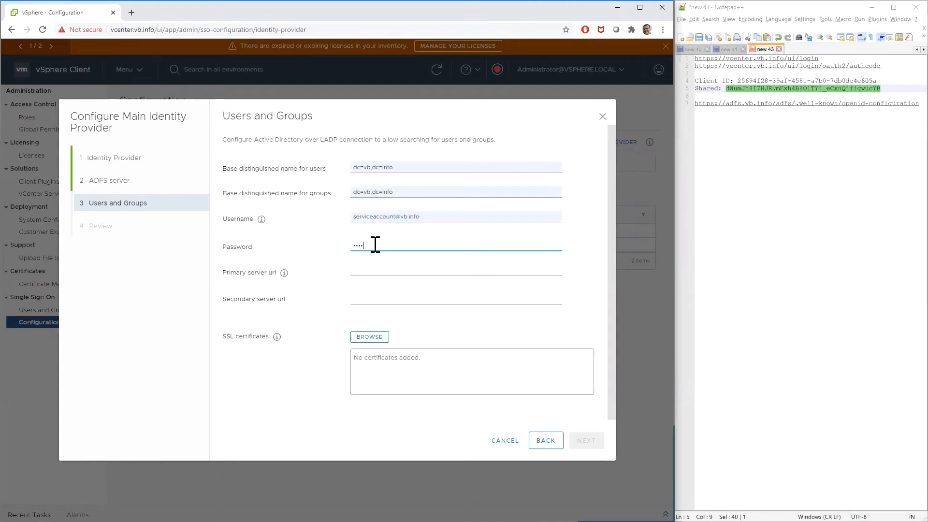
{"action": "type", "text": "****"}
{"action": "left_click", "coordinate": [368, 270]}
{"action": "left_click", "coordinate": [360, 290]}
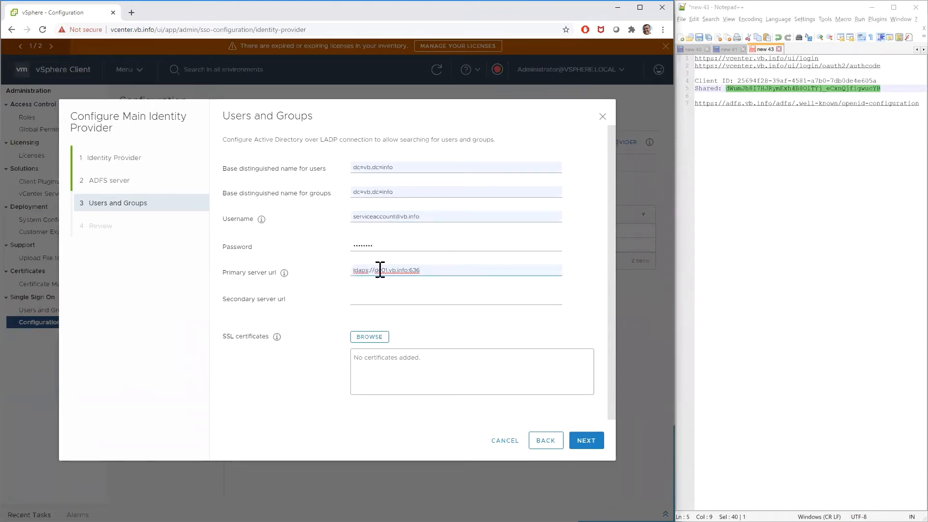
Step: Add dc01-cert.cer as the SSL certificate and finish the main identity provider configuration
{"action": "left_click", "coordinate": [368, 340]}
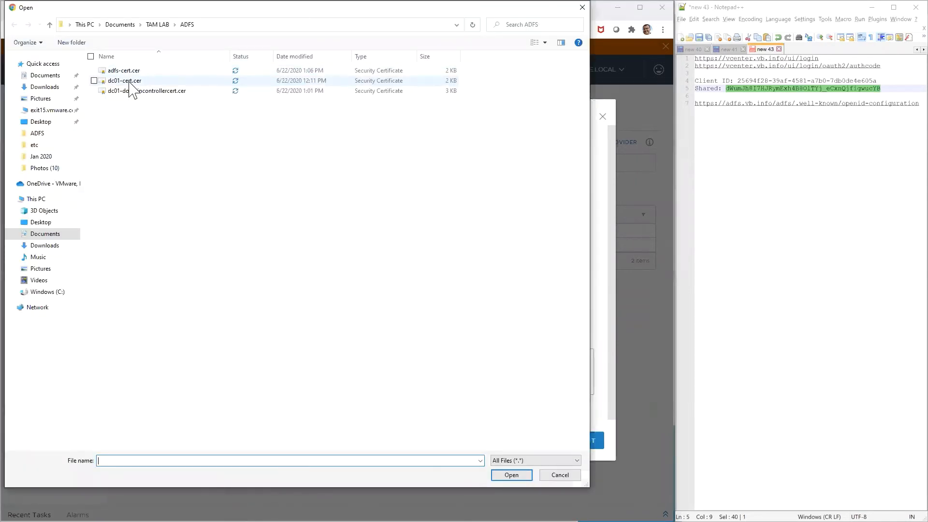
{"action": "double_click", "coordinate": [130, 83]}
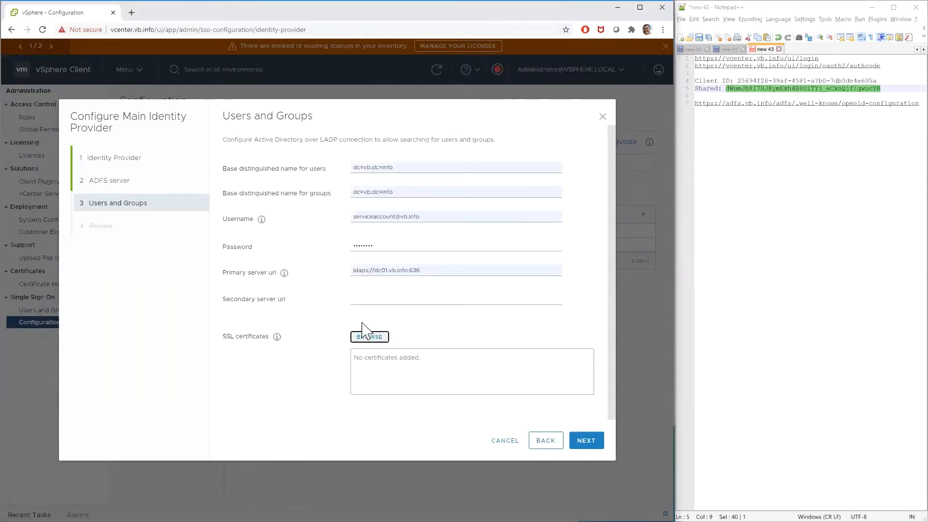
{"action": "left_click", "coordinate": [577, 448]}
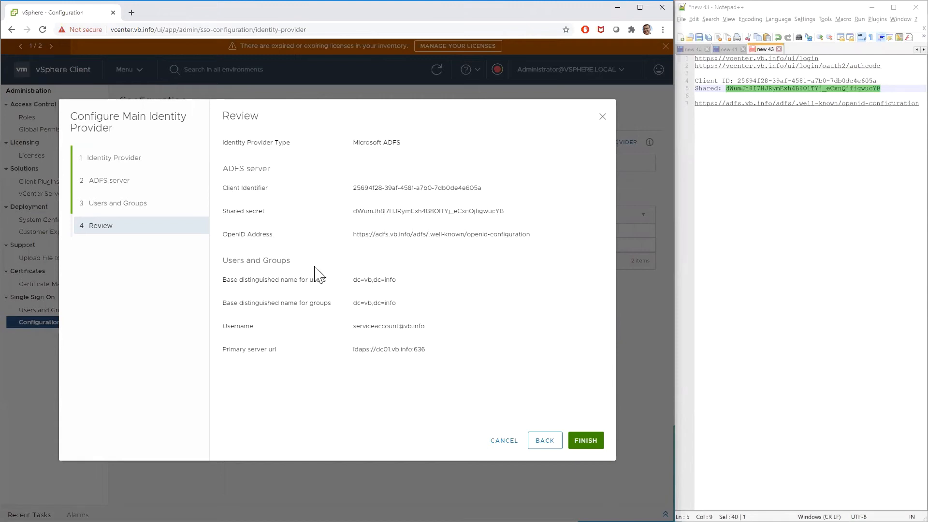
{"action": "left_click", "coordinate": [588, 441]}
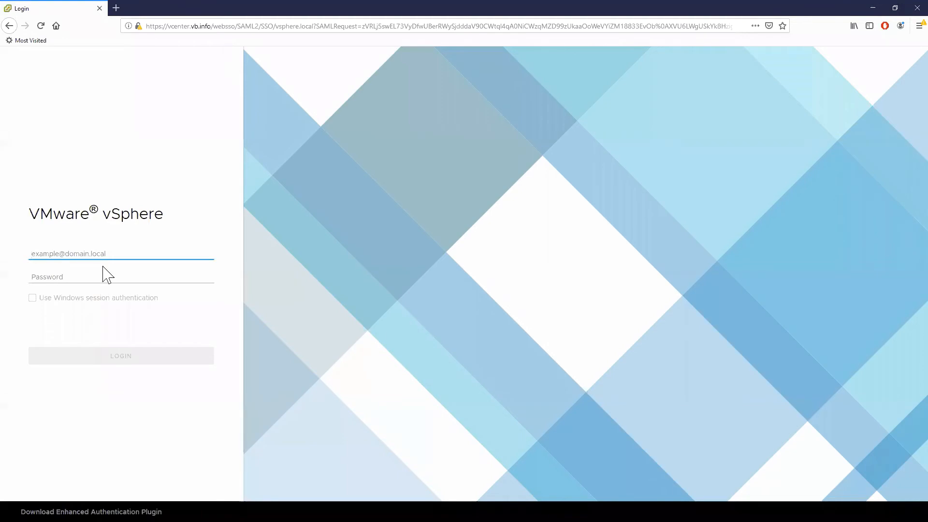
{"action": "left_click", "coordinate": [189, 27]}
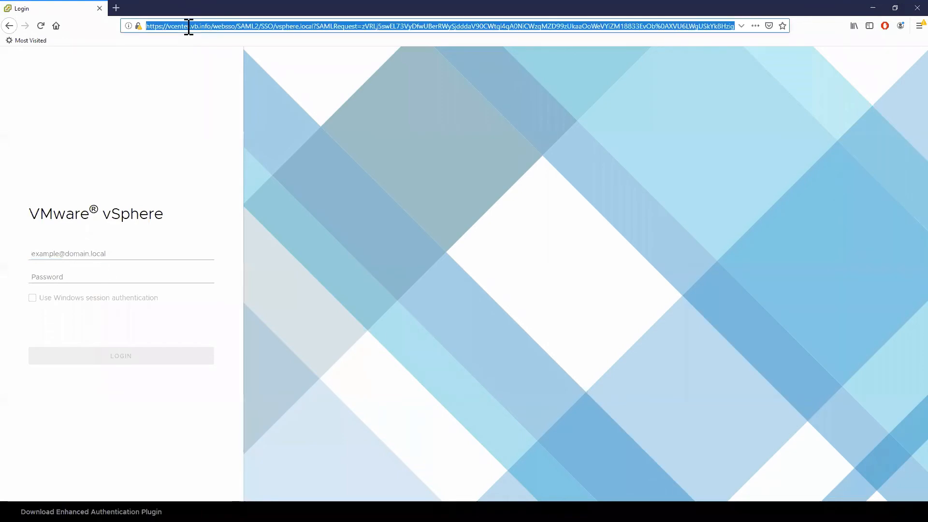
{"action": "type", "text": "ve"}
{"action": "key", "text": "Escape"}
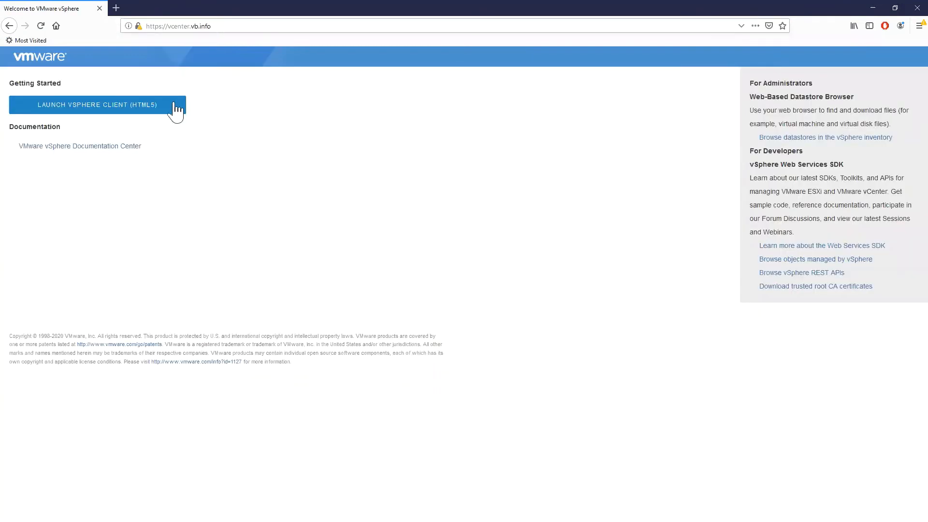
Step: Submit the vsphere.local administrator's username on the vSphere login page
{"action": "left_click", "coordinate": [174, 108]}
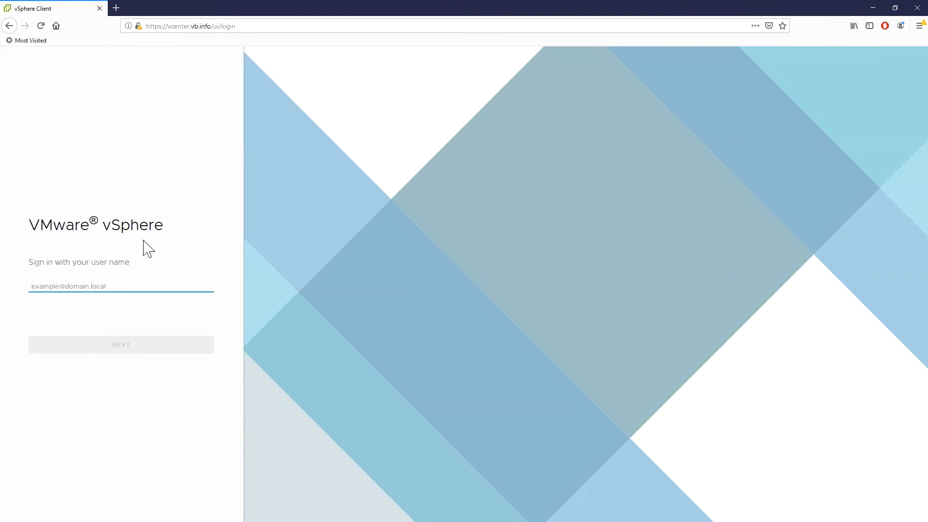
{"action": "type", "text": "adminis"}
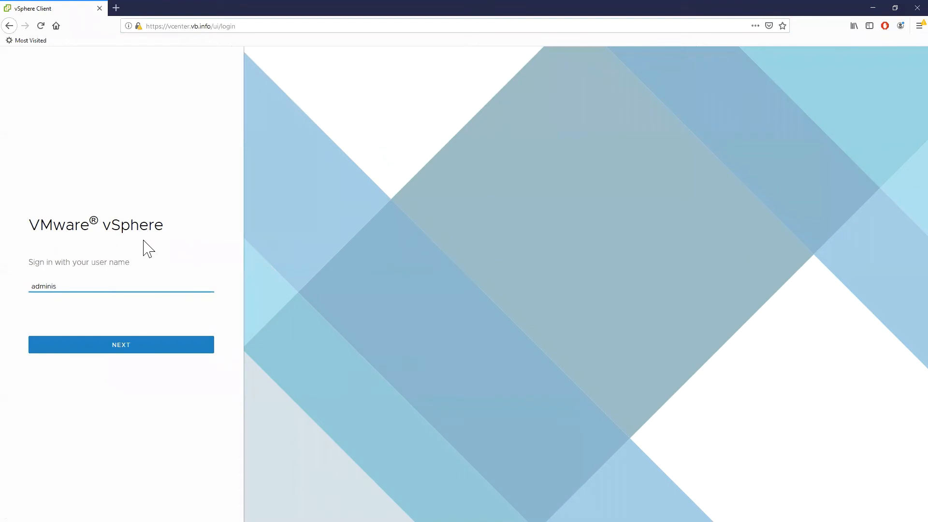
{"action": "type", "text": "trator@vsphere.local"}
{"action": "key", "text": "Return"}
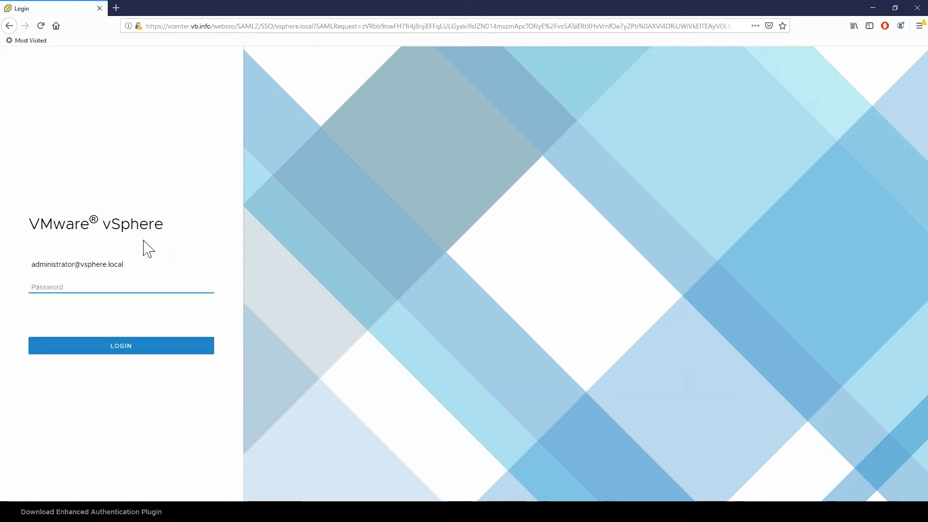
Step: Enter the administrator's password to log in, and decline saving the login in the browser
{"action": "type", "text": "••••"}
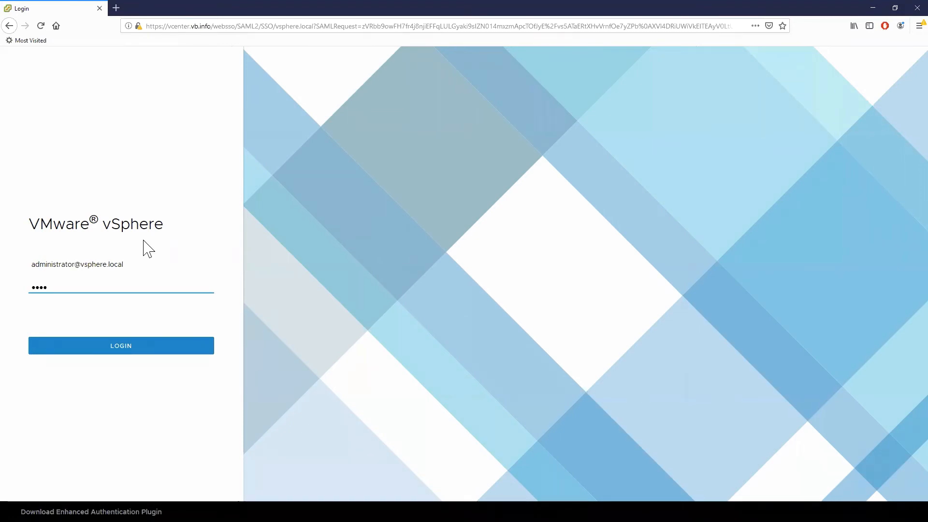
{"action": "type", "text": "••••"}
{"action": "key", "text": "Return"}
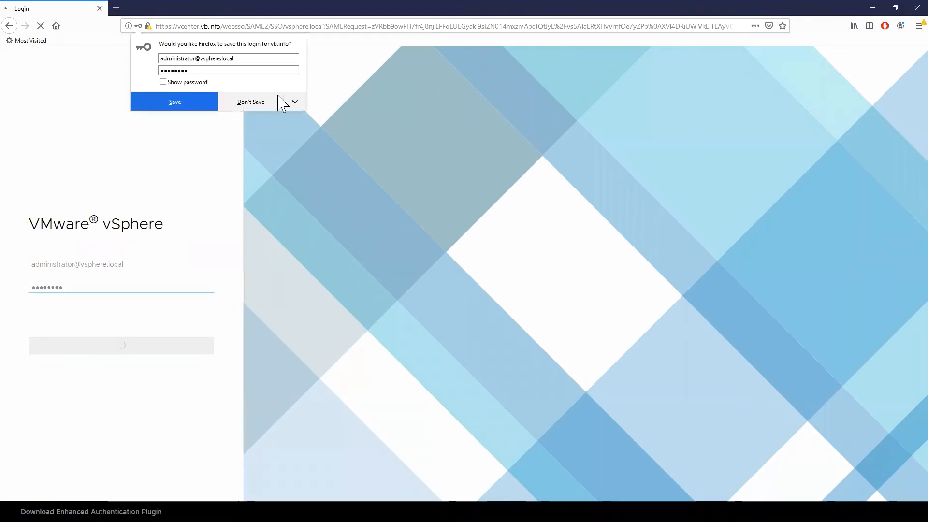
{"action": "left_click", "coordinate": [262, 102]}
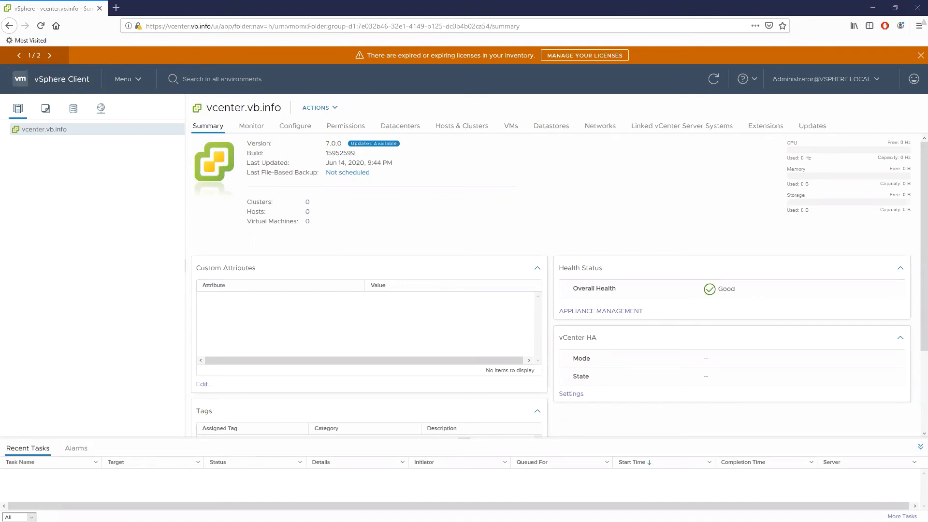
Step: Switch to the Chrome vSphere Client window and open the Administrators group under Single Sign On users and groups
{"action": "key", "text": "alt+Tab"}
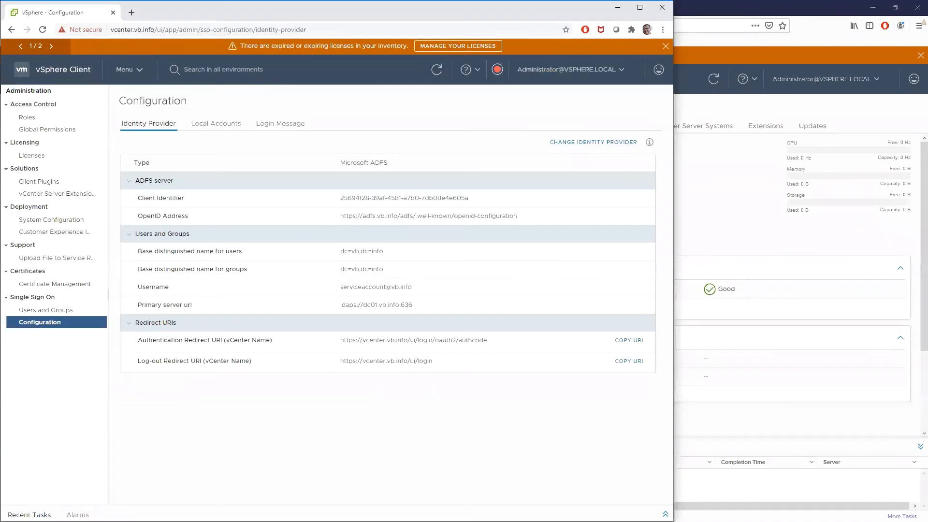
{"action": "left_click", "coordinate": [25, 311]}
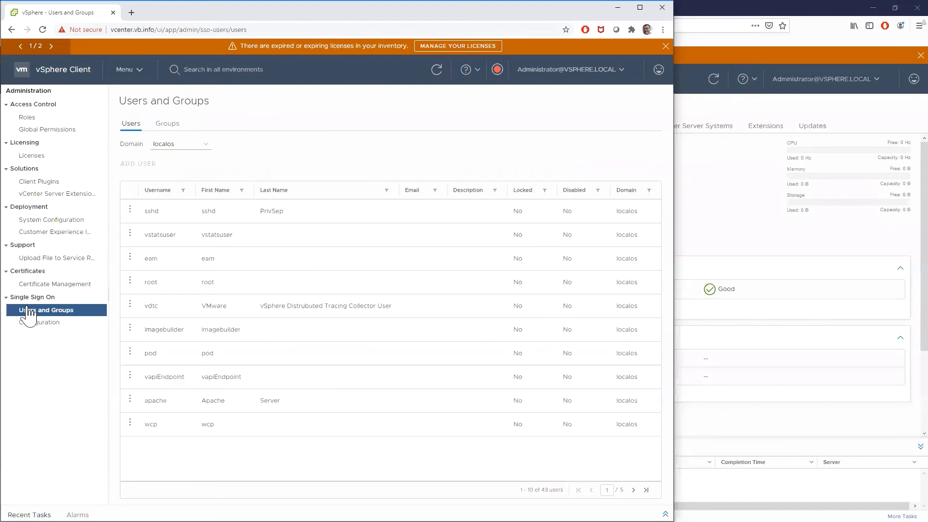
{"action": "left_click", "coordinate": [174, 135]}
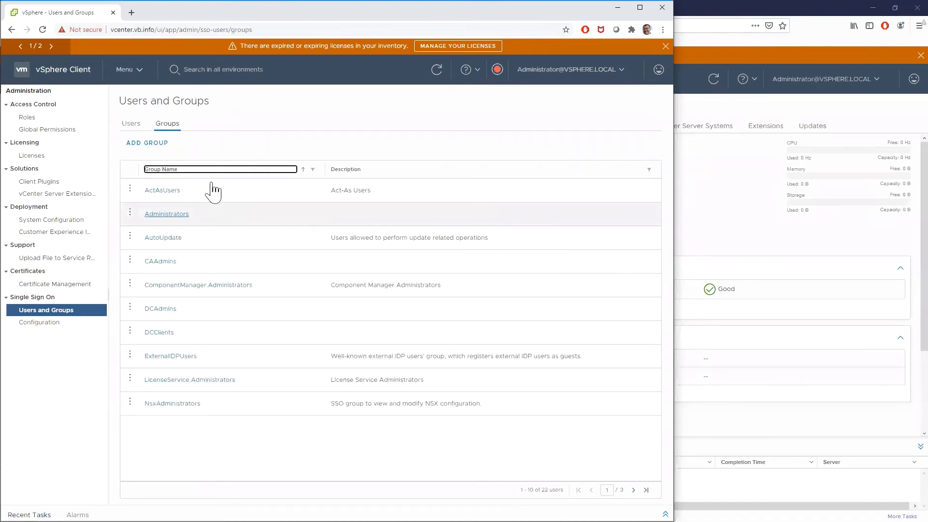
{"action": "left_click", "coordinate": [167, 214]}
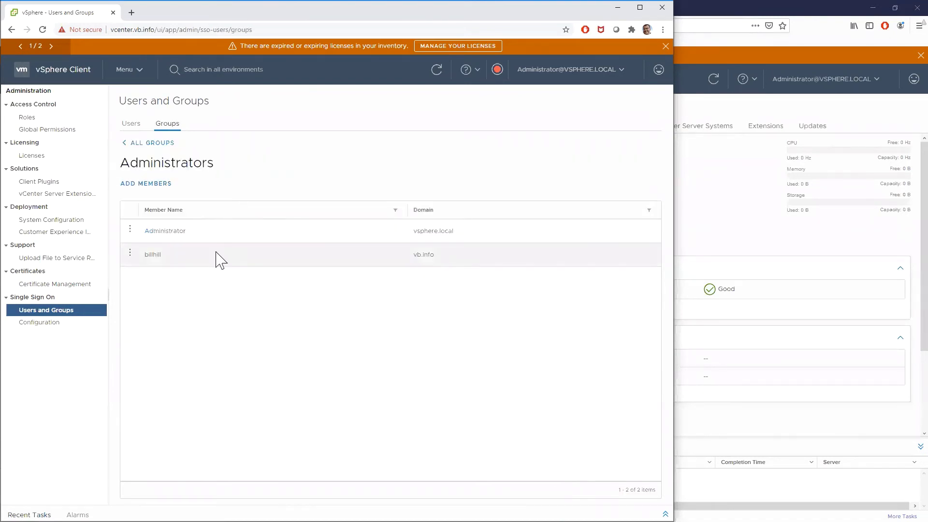
Step: Add a second user from the Microsoft ADFS domain to the Administrators group, save it, and return to all groups
{"action": "left_click", "coordinate": [150, 184]}
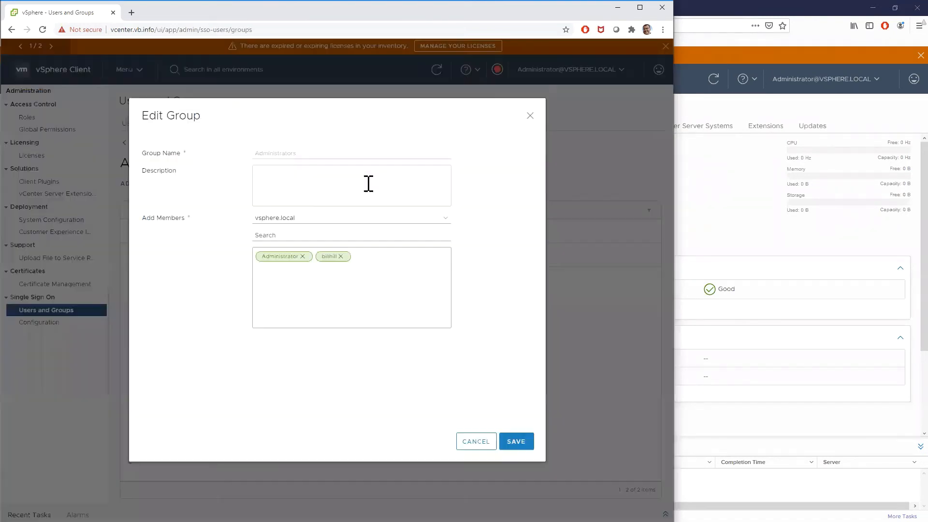
{"action": "left_click", "coordinate": [287, 225]}
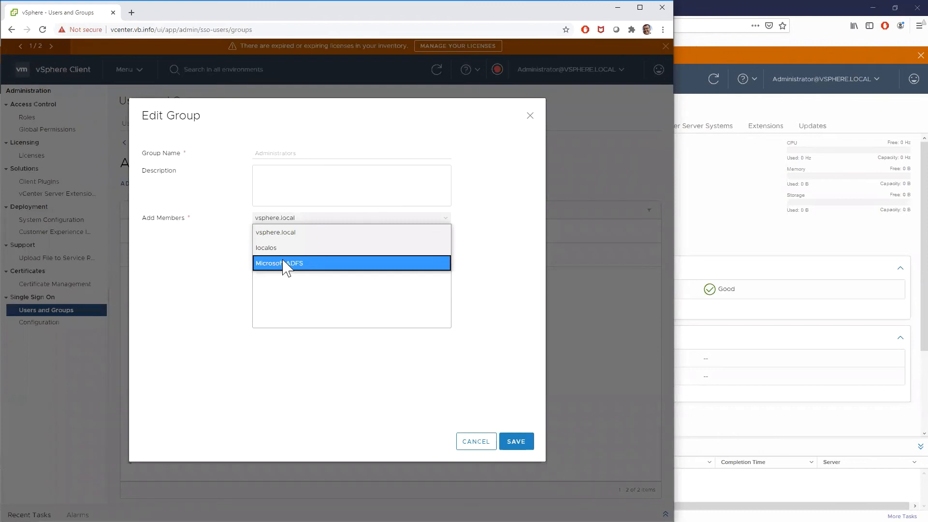
{"action": "left_click", "coordinate": [279, 267]}
{"action": "left_click", "coordinate": [293, 235]}
{"action": "type", "text": "rainy"}
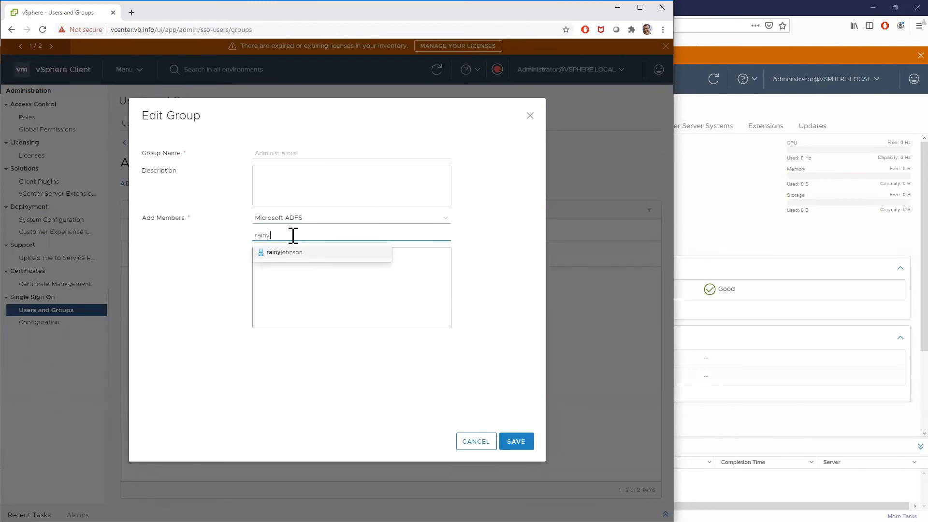
{"action": "left_click", "coordinate": [298, 253]}
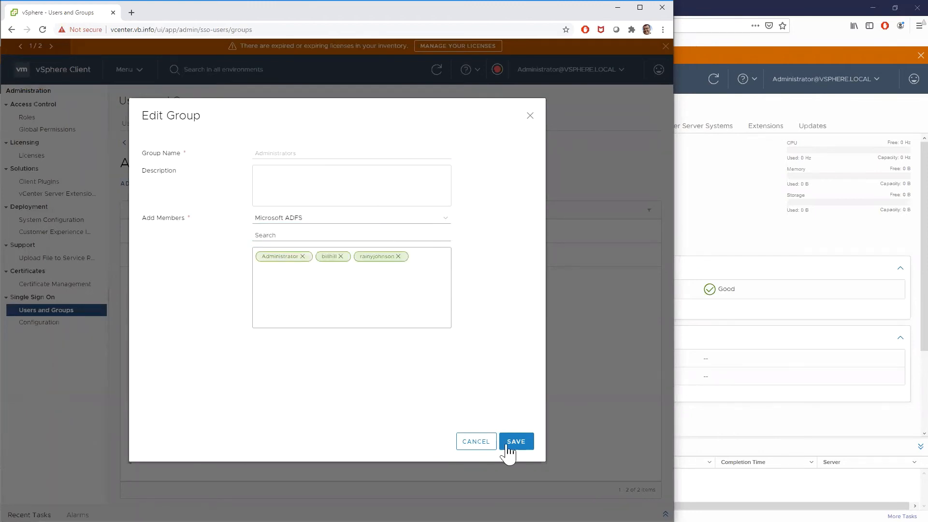
{"action": "left_click", "coordinate": [510, 444]}
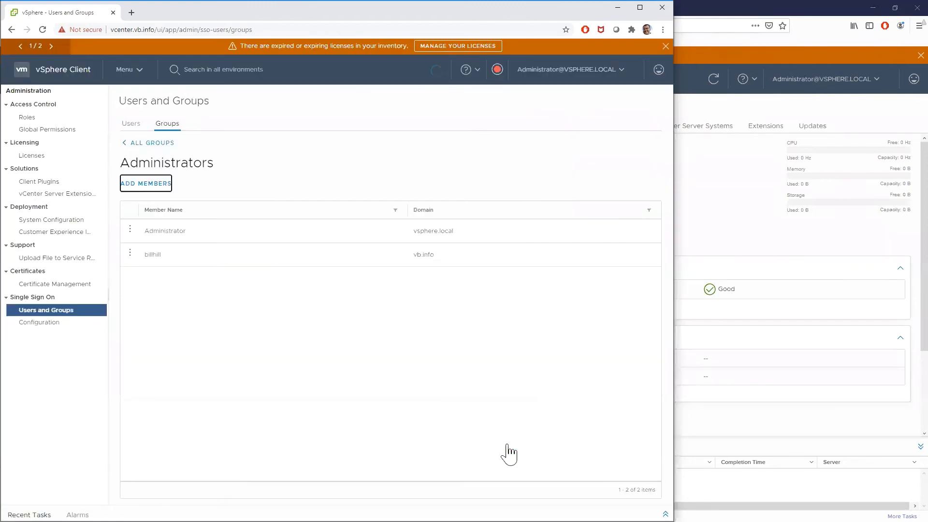
{"action": "left_click", "coordinate": [151, 144]}
Step: Log out of the Firefox vSphere session and try to sign in with the new ADFS member's username
{"action": "left_click", "coordinate": [805, 80]}
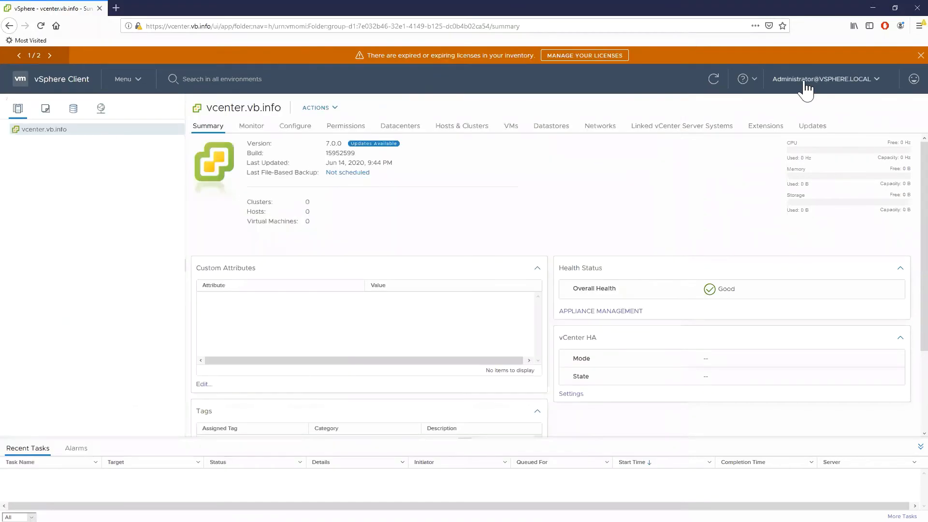
{"action": "left_click", "coordinate": [809, 174]}
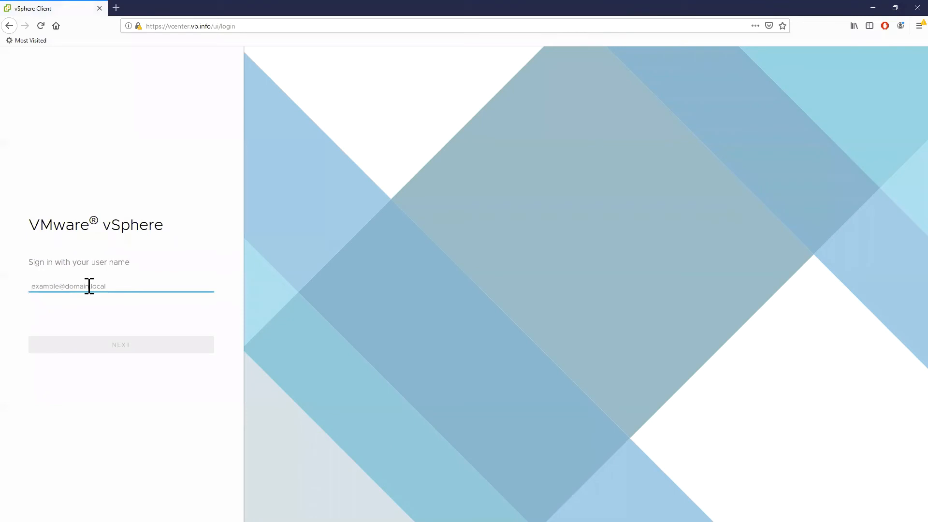
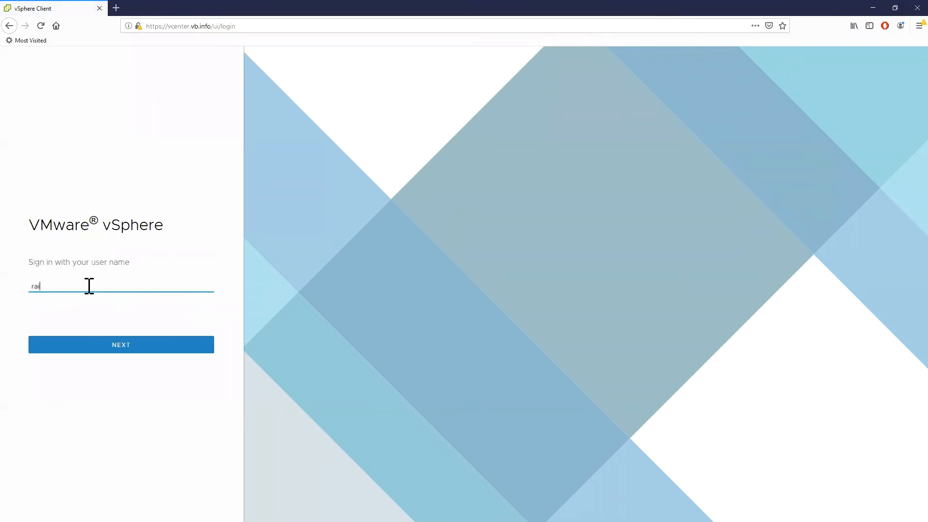
{"action": "left_click", "coordinate": [107, 347]}
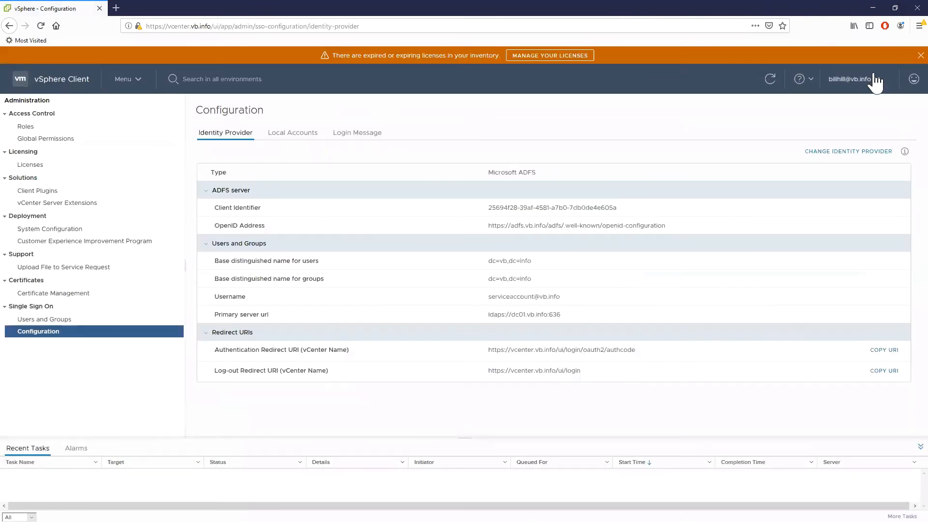
Step: Log out of the current session and submit the new ADFS member's username on the login page in a private Firefox window
{"action": "left_click", "coordinate": [876, 82]}
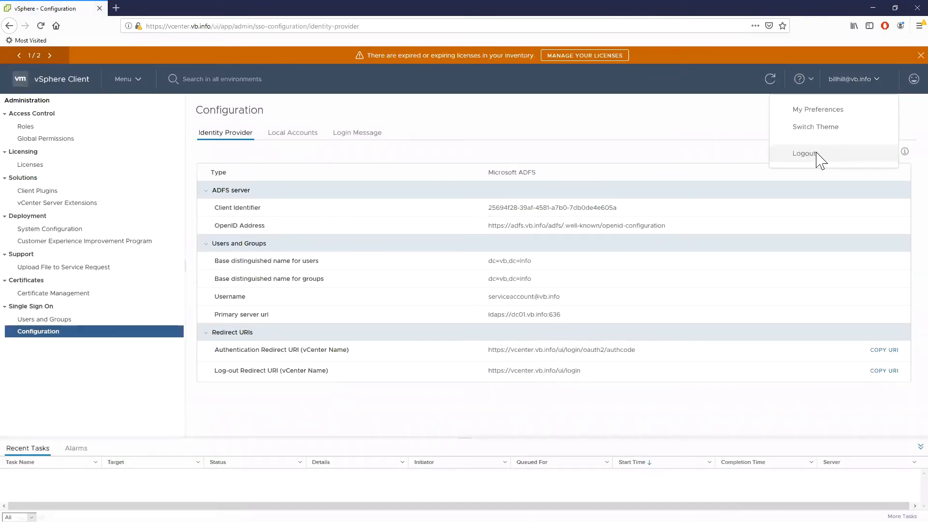
{"action": "left_click", "coordinate": [817, 153]}
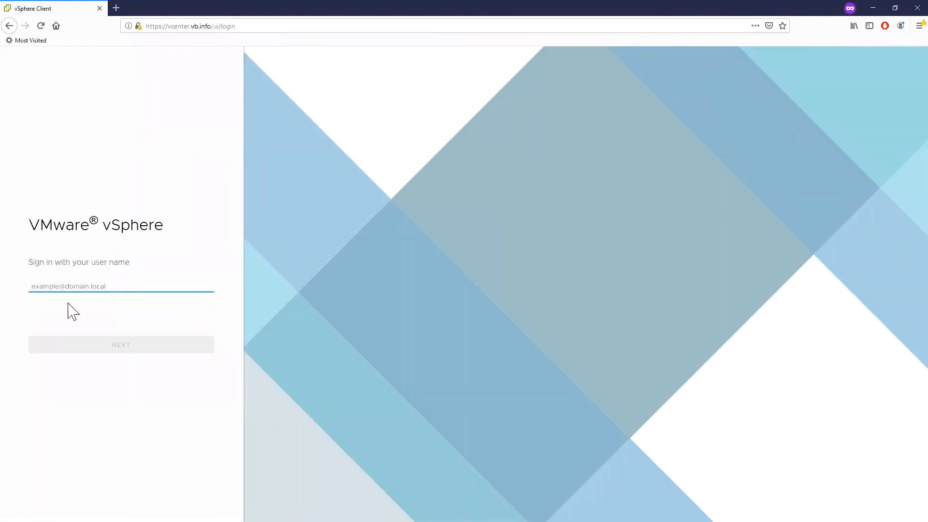
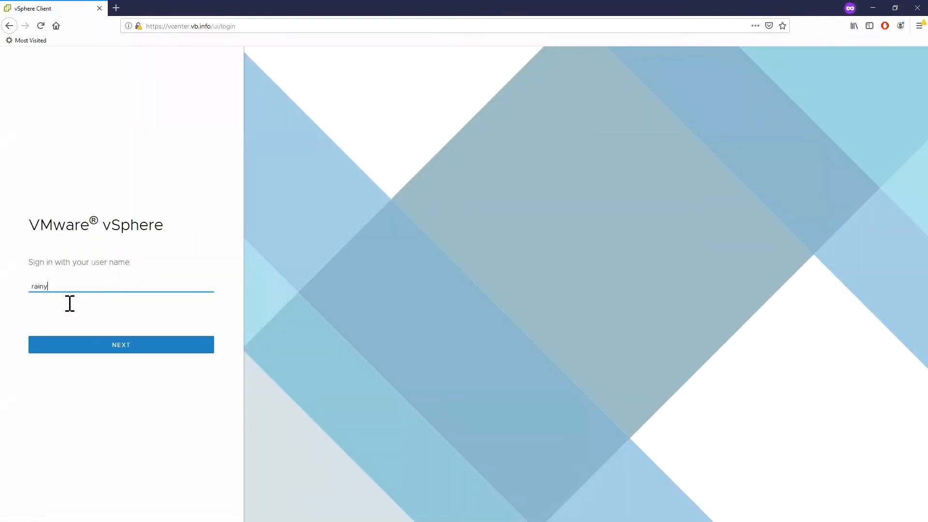
{"action": "left_click", "coordinate": [99, 345]}
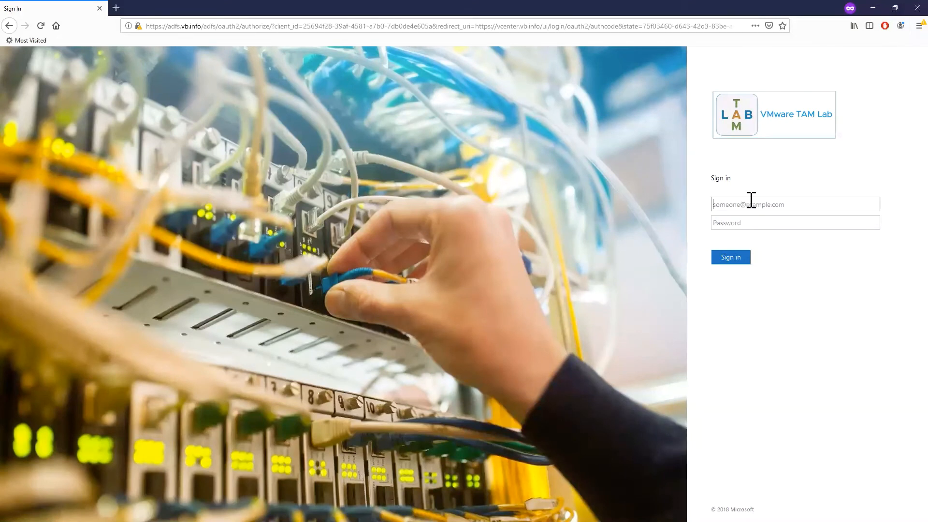
Step: Sign in on the VMware TAM Lab AD FS page with the new member's username and account password
{"action": "key", "text": "Tab"}
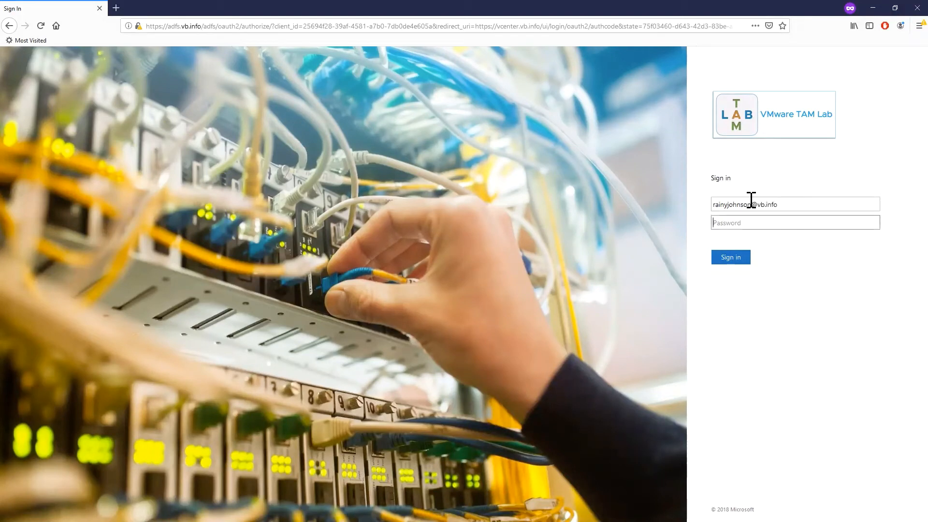
{"action": "type", "text": "password"}
{"action": "left_click", "coordinate": [736, 257]}
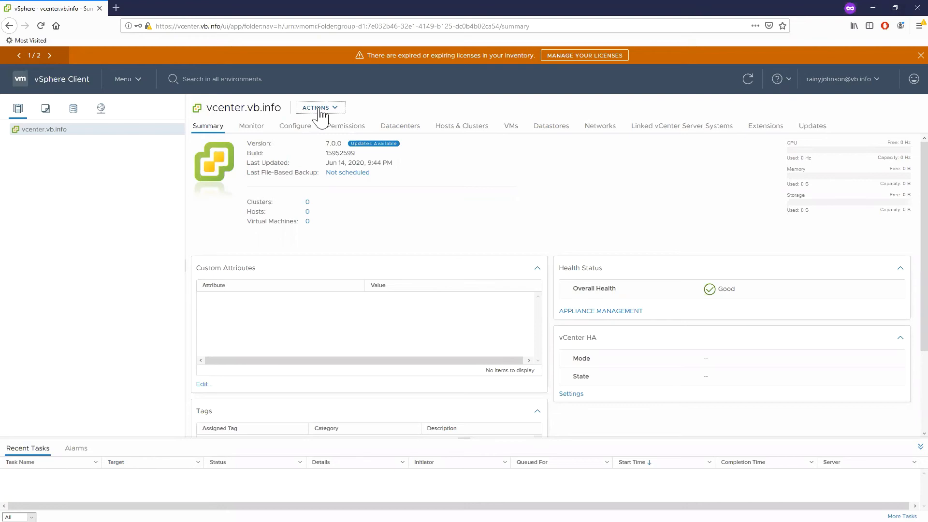
Step: Open the Single Sign On configuration in Administration and select Embedded as the new main identity provider
{"action": "left_click", "coordinate": [131, 83]}
{"action": "left_click", "coordinate": [162, 290]}
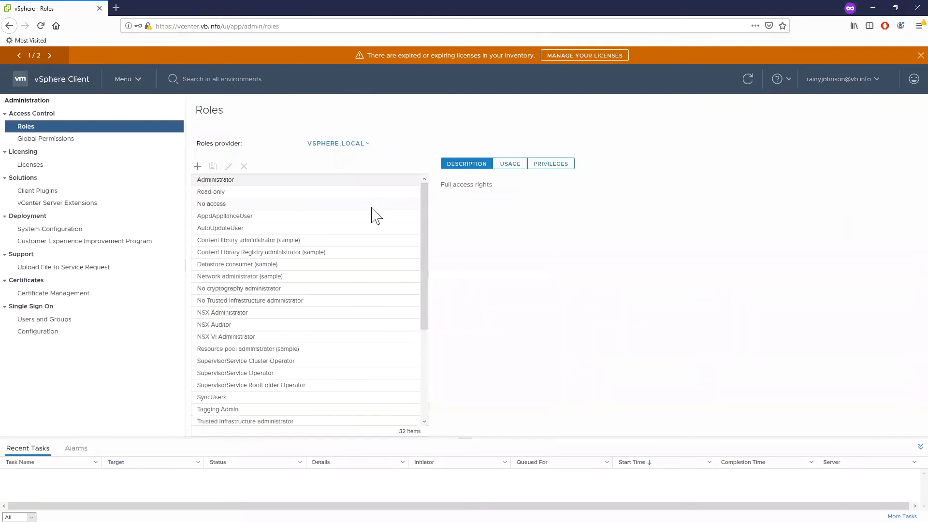
{"action": "left_click", "coordinate": [35, 320]}
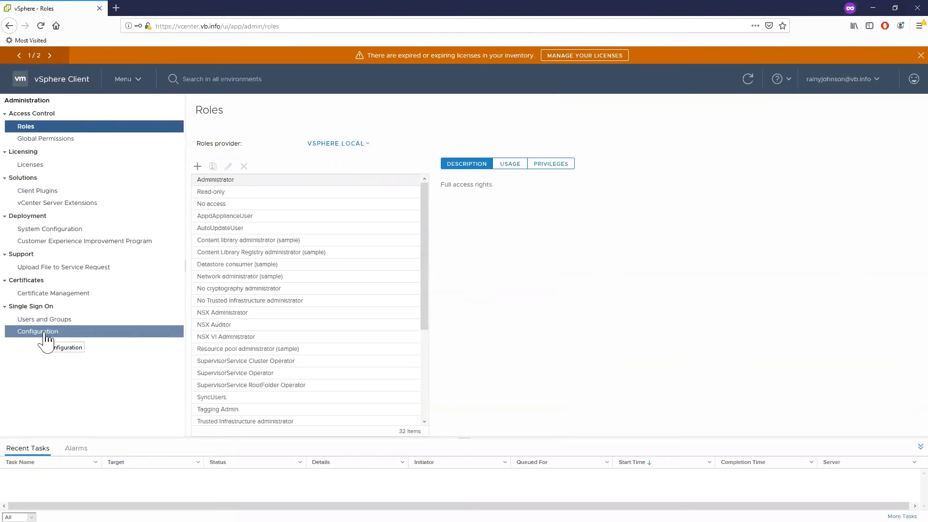
{"action": "left_click", "coordinate": [46, 333]}
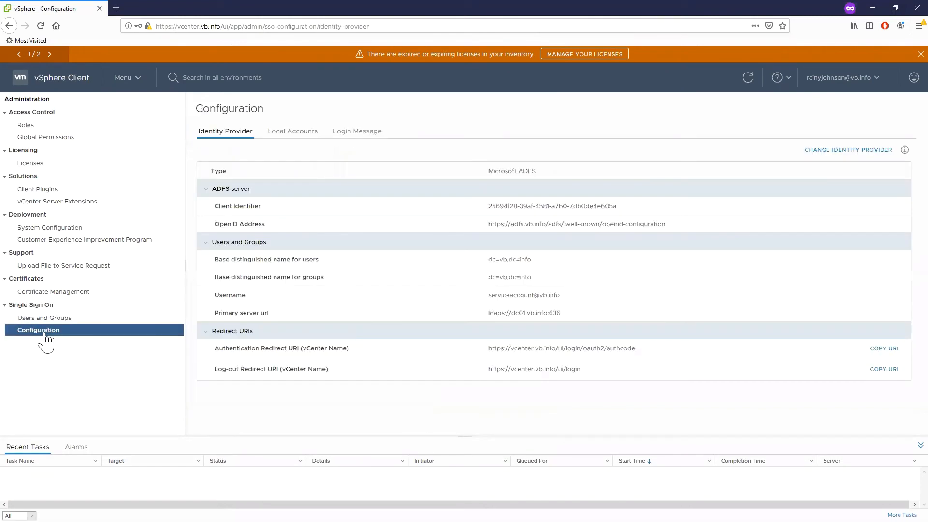
{"action": "left_click", "coordinate": [824, 151]}
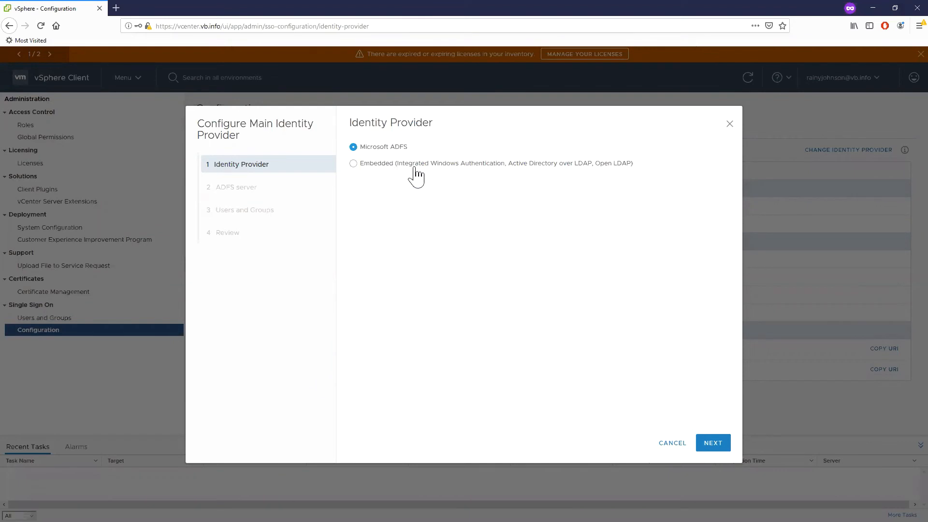
{"action": "left_click", "coordinate": [381, 164]}
{"action": "left_click", "coordinate": [706, 445]}
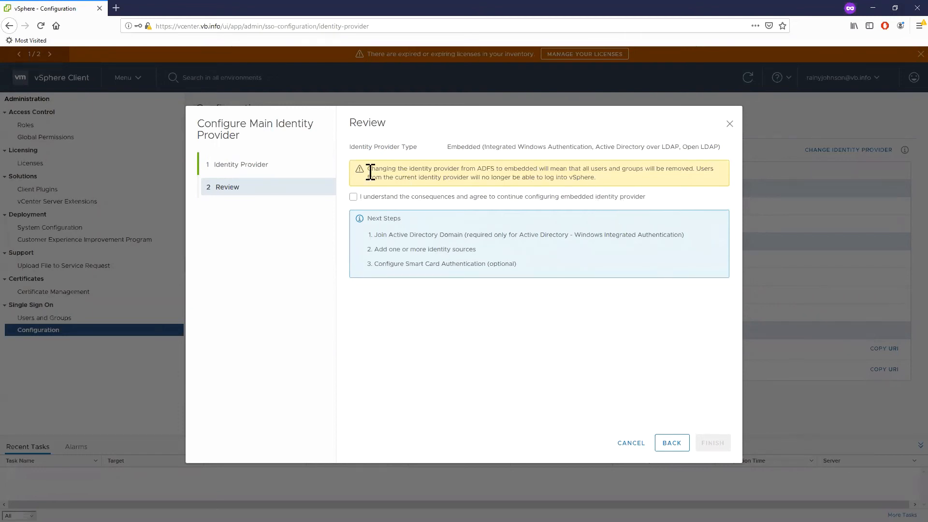
Step: Review the warning and follow-up tasks, accept the consequences, and finish changing the identity provider to Embedded
{"action": "left_click_drag", "start_coordinate": [368, 169], "coordinate": [683, 168]}
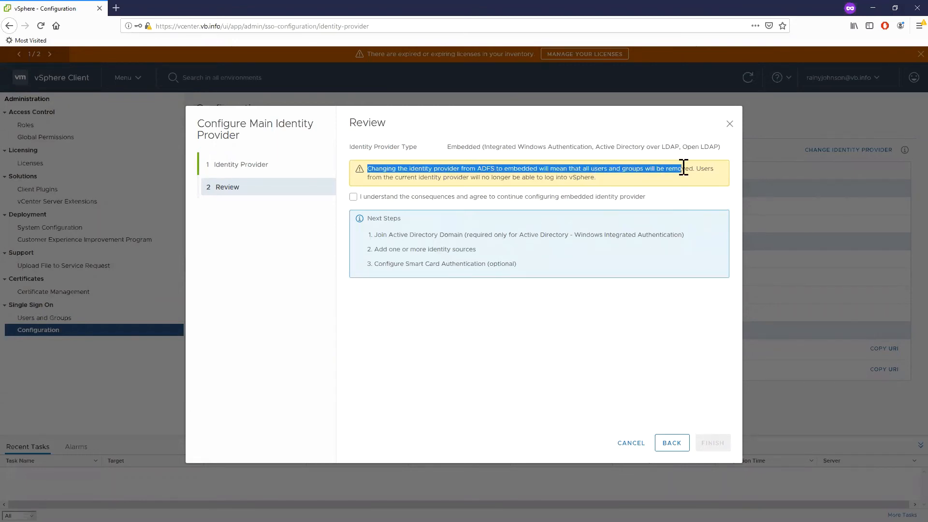
{"action": "left_click", "coordinate": [628, 173]}
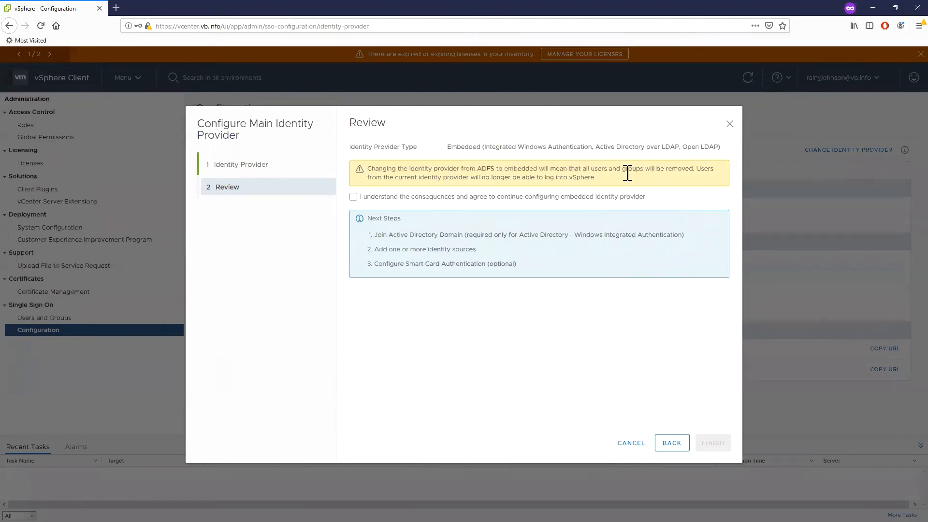
{"action": "left_click", "coordinate": [391, 199]}
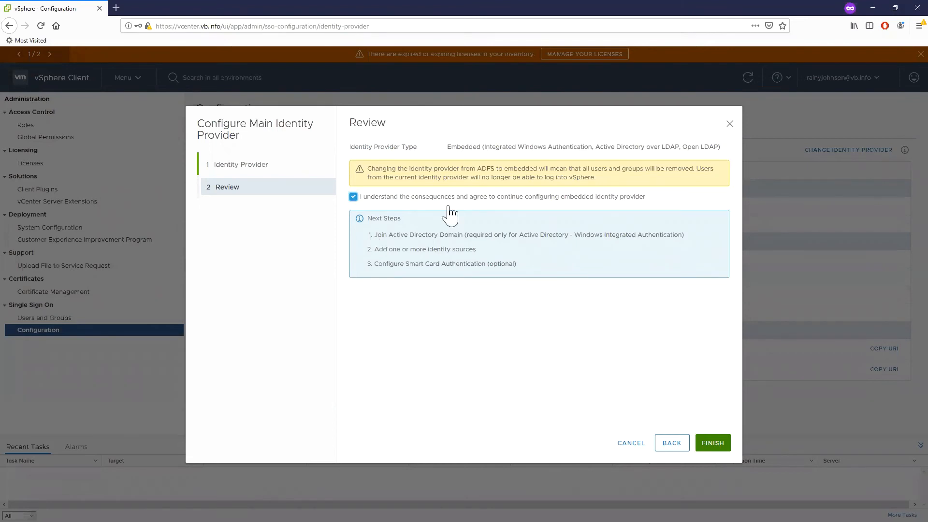
{"action": "left_click_drag", "start_coordinate": [377, 234], "coordinate": [516, 239]}
{"action": "left_click_drag", "start_coordinate": [600, 237], "coordinate": [665, 237]}
{"action": "left_click", "coordinate": [480, 235]}
{"action": "left_click", "coordinate": [720, 445]}
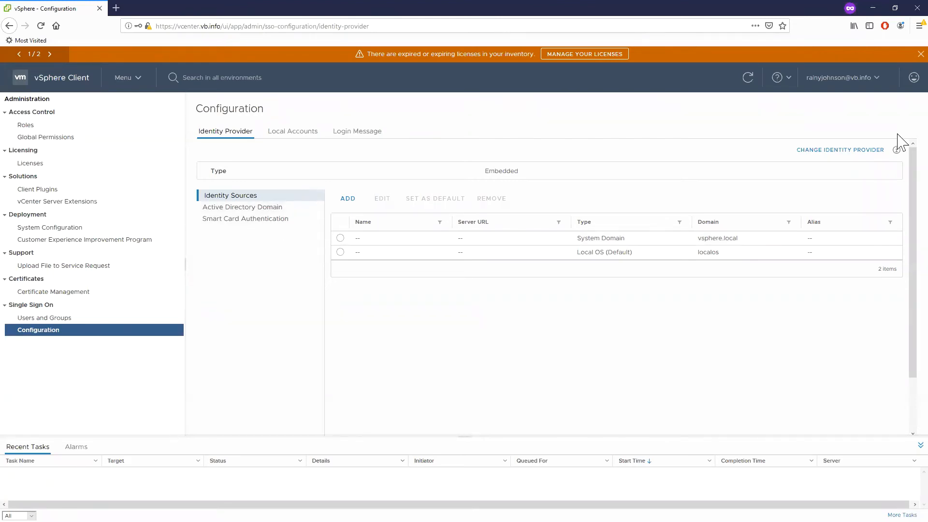
Step: View the available identity source types for a new identity source, and cancel without adding one
{"action": "left_click", "coordinate": [347, 200]}
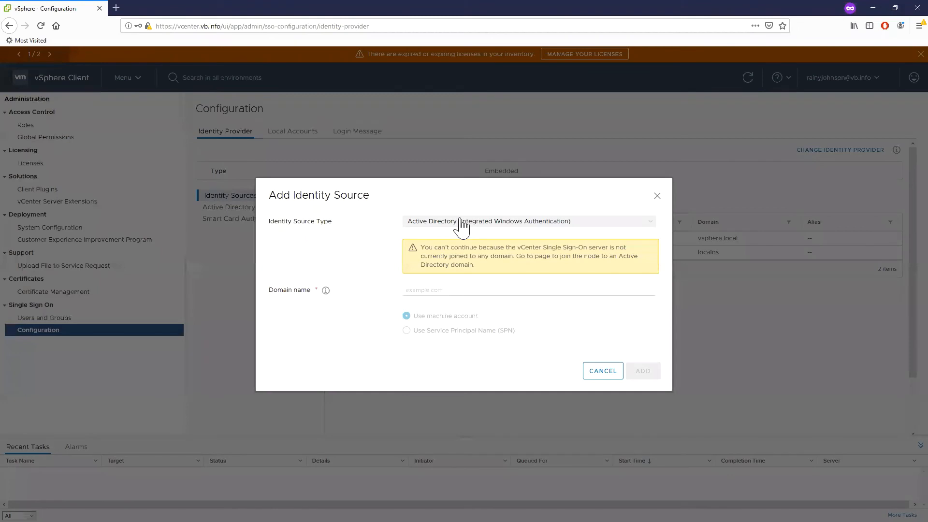
{"action": "left_click", "coordinate": [459, 221]}
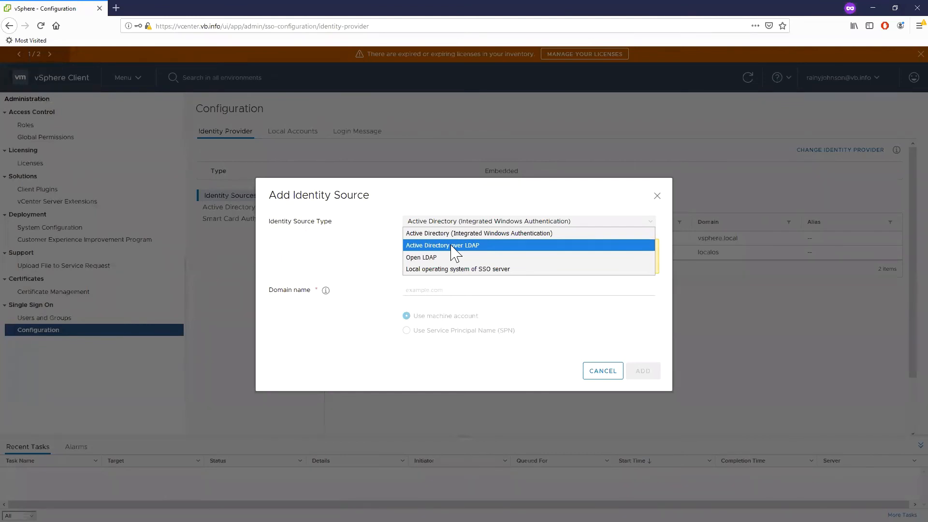
{"action": "left_click", "coordinate": [601, 373]}
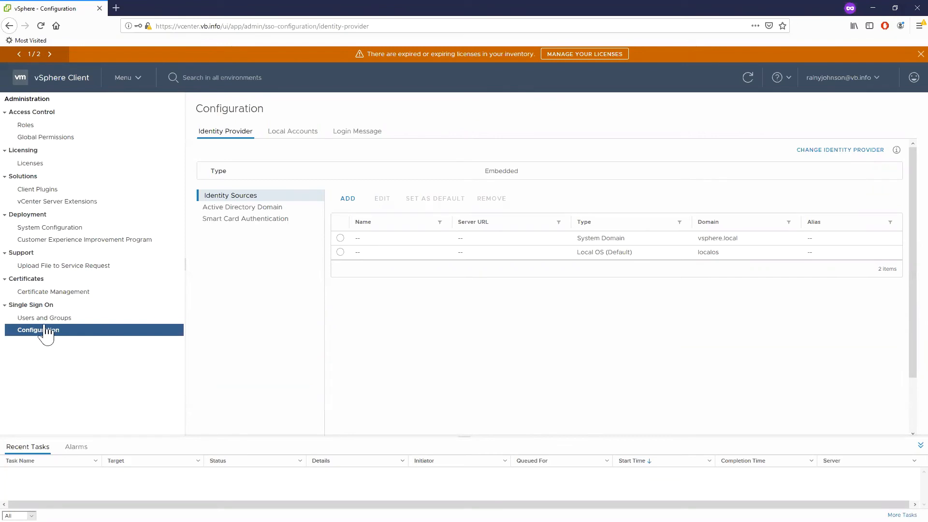
Step: Go to the Single Sign On groups, sort them by group name, and open the Administrators group
{"action": "left_click_drag", "start_coordinate": [52, 321], "coordinate": [234, 175]}
{"action": "left_click", "coordinate": [254, 132]}
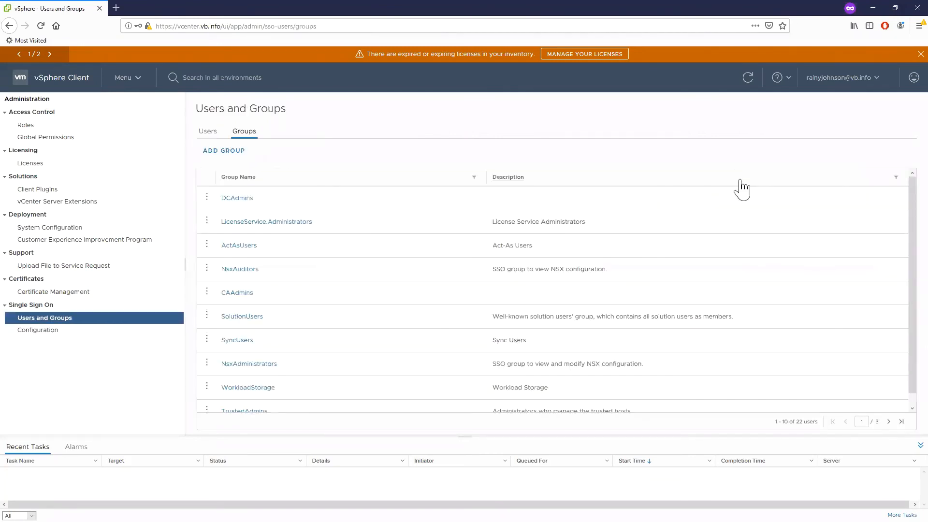
{"action": "left_click", "coordinate": [243, 178]}
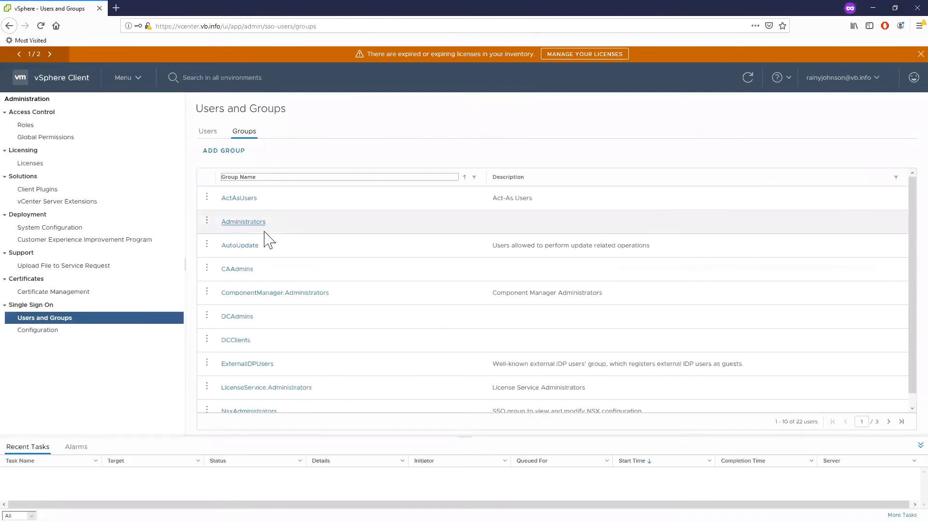
{"action": "left_click", "coordinate": [253, 224]}
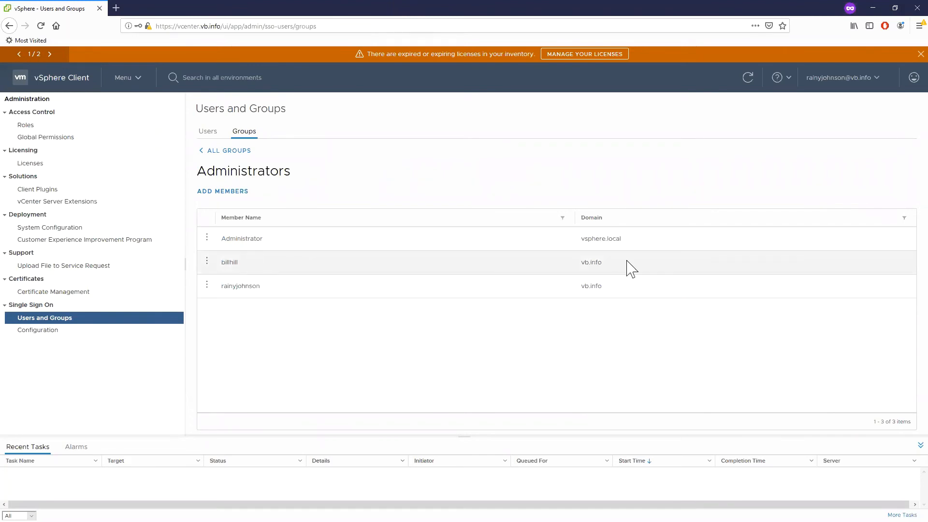
Step: Remove the first vb.info member from the Administrators group, and log out of the vCenter session
{"action": "double_click", "coordinate": [229, 266]}
{"action": "left_click", "coordinate": [613, 261]}
{"action": "left_click", "coordinate": [207, 261]}
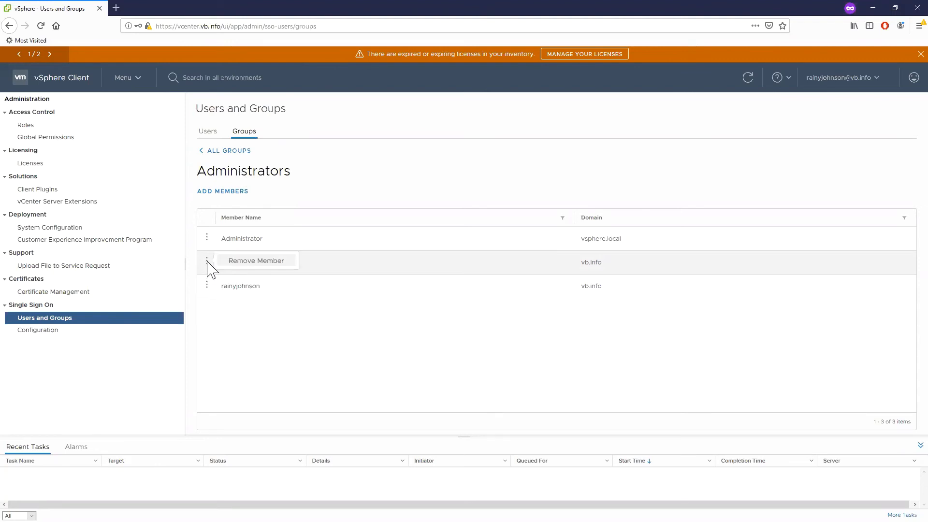
{"action": "left_click", "coordinate": [257, 261]}
{"action": "left_click", "coordinate": [564, 316]}
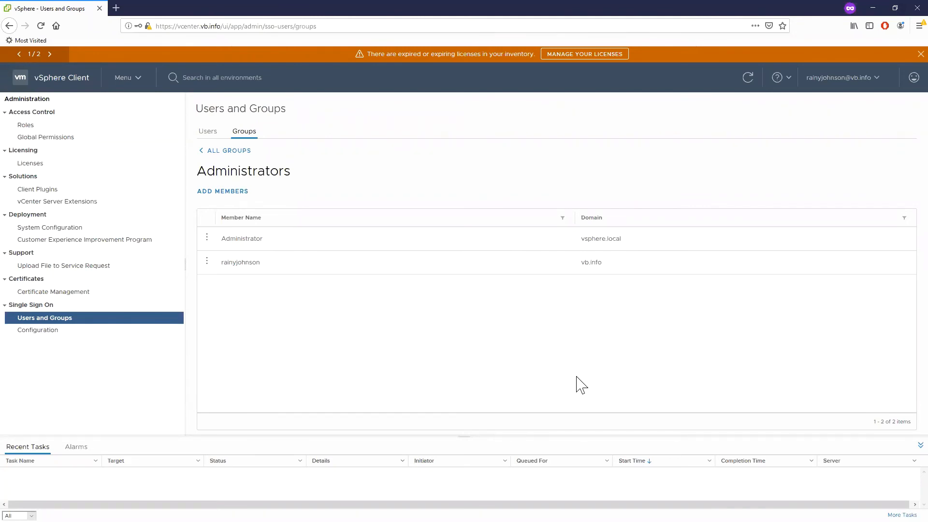
{"action": "left_click", "coordinate": [852, 80]}
{"action": "left_click", "coordinate": [812, 157]}
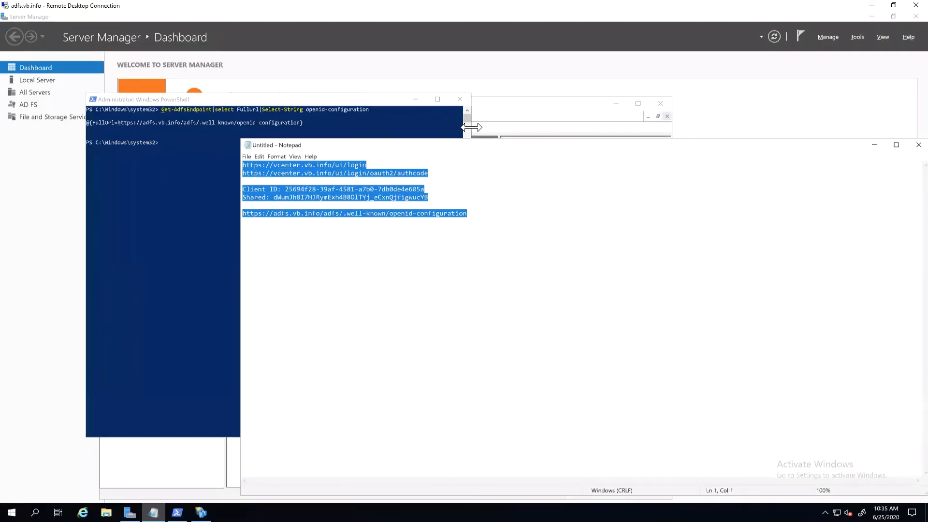
Step: Switch to AD FS management on the remote server and inspect the Active Directory and Workspace ONE Access claims provider trusts
{"action": "left_click", "coordinate": [201, 513]}
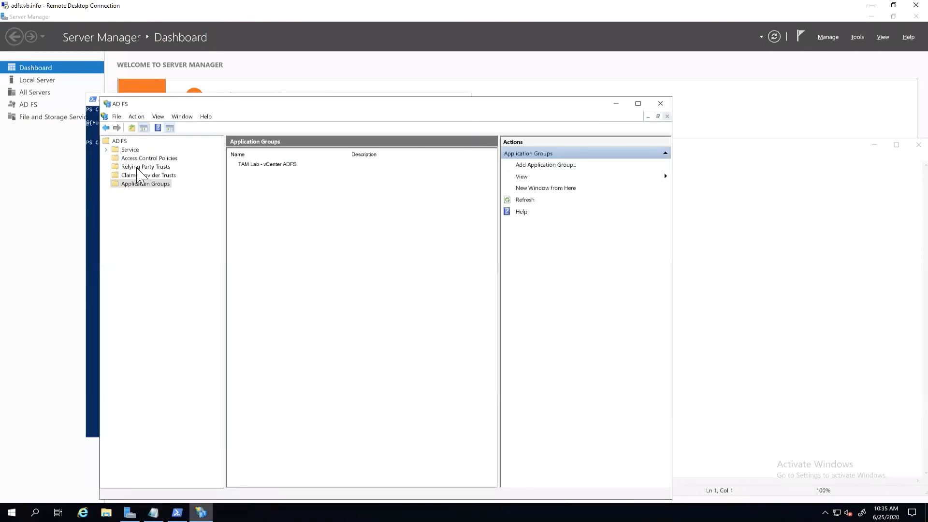
{"action": "left_click", "coordinate": [139, 176]}
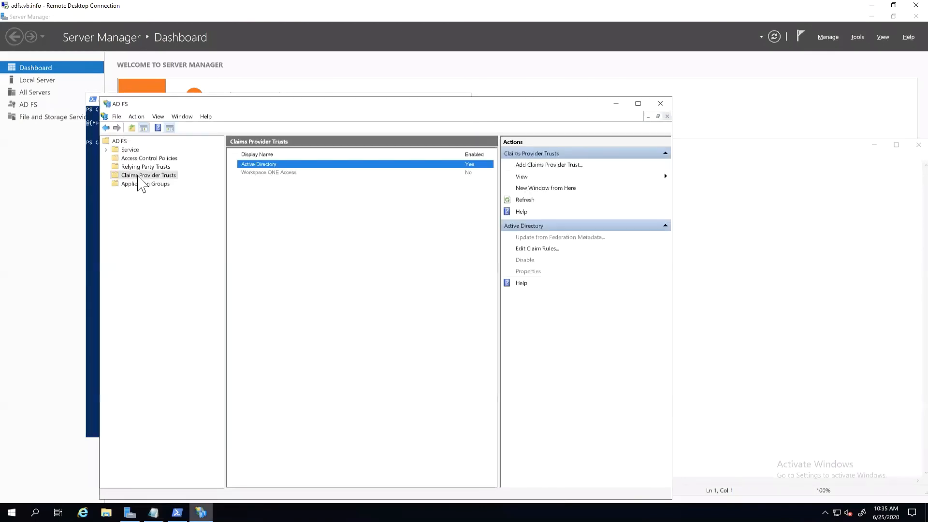
{"action": "left_click", "coordinate": [264, 173]}
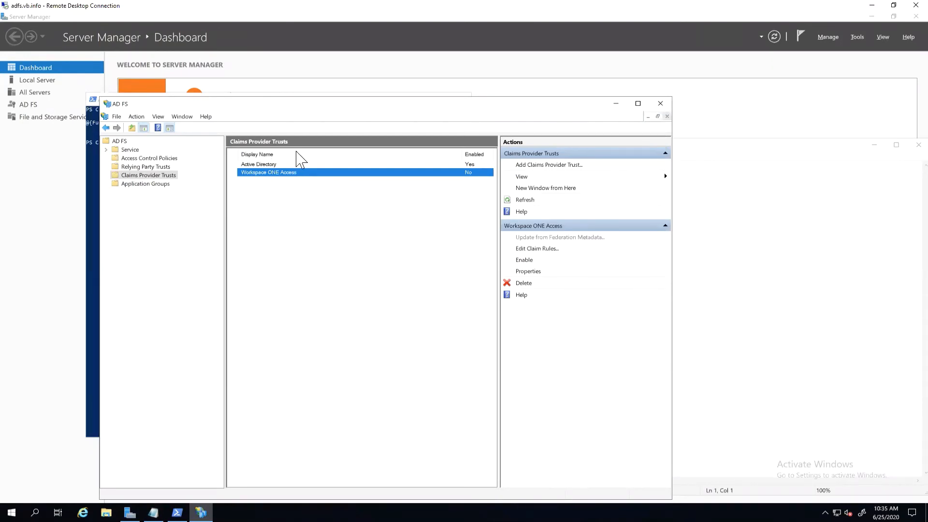
{"action": "left_click", "coordinate": [281, 164]}
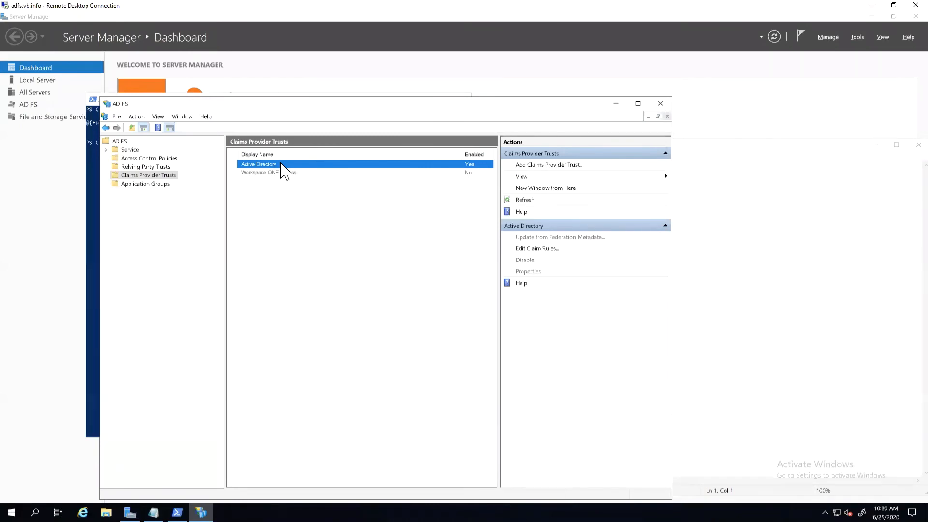
Step: View the data source options in the Add Claims Provider Trust Wizard, and cancel without adding a trust
{"action": "left_click", "coordinate": [507, 166]}
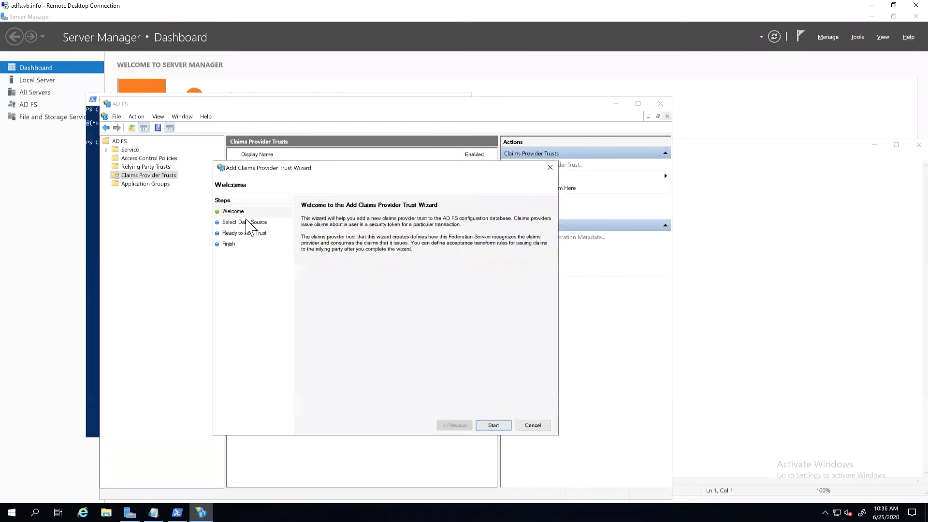
{"action": "key", "text": "Return"}
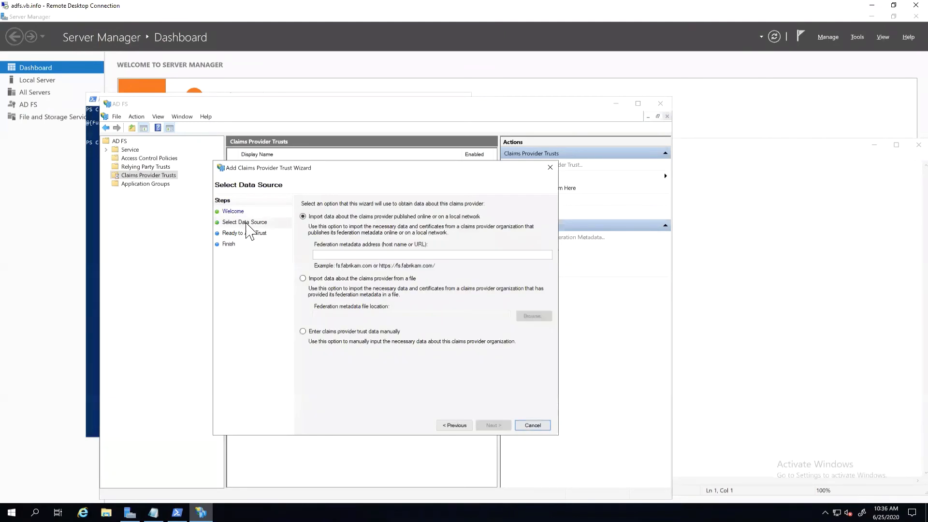
{"action": "left_click", "coordinate": [526, 427]}
{"action": "left_click", "coordinate": [310, 231]}
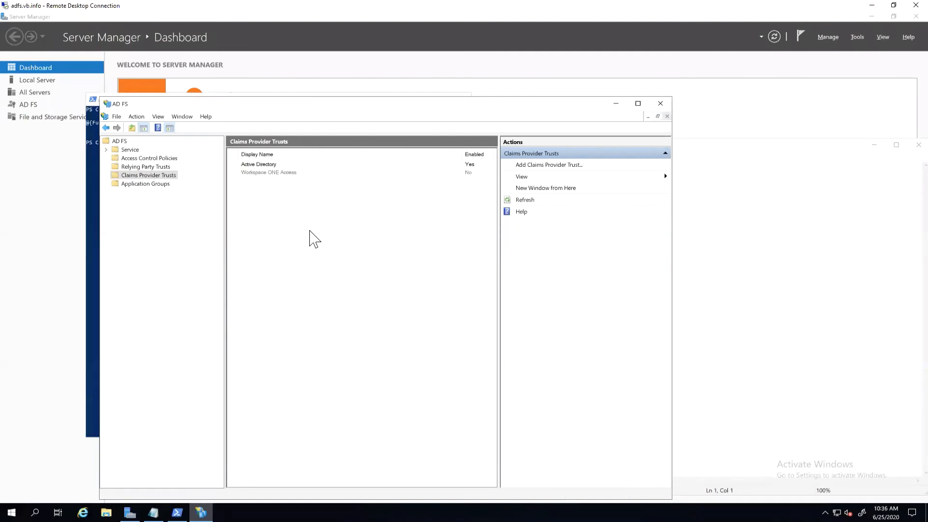
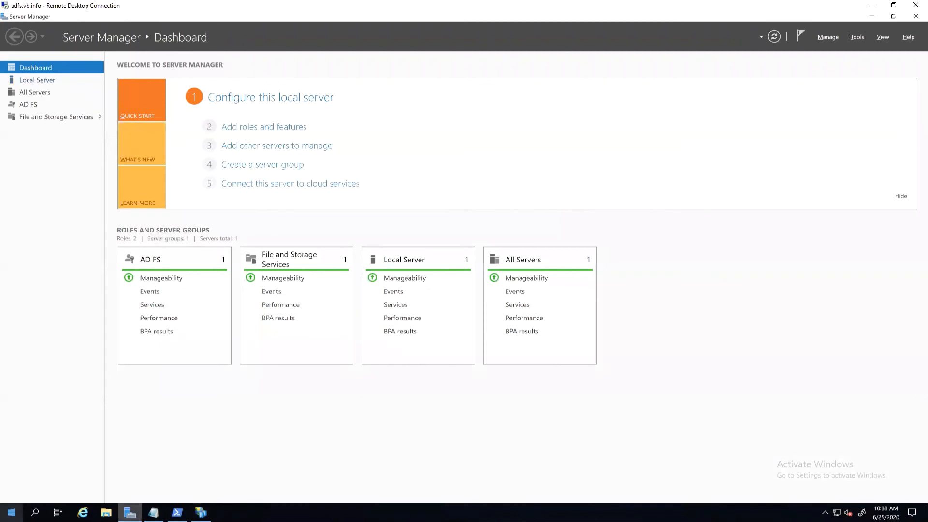
Step: Open Event Viewer maximized on the AD FS server and display the AD FS Admin log under Applications and Services Logs
{"action": "left_click", "coordinate": [11, 512]}
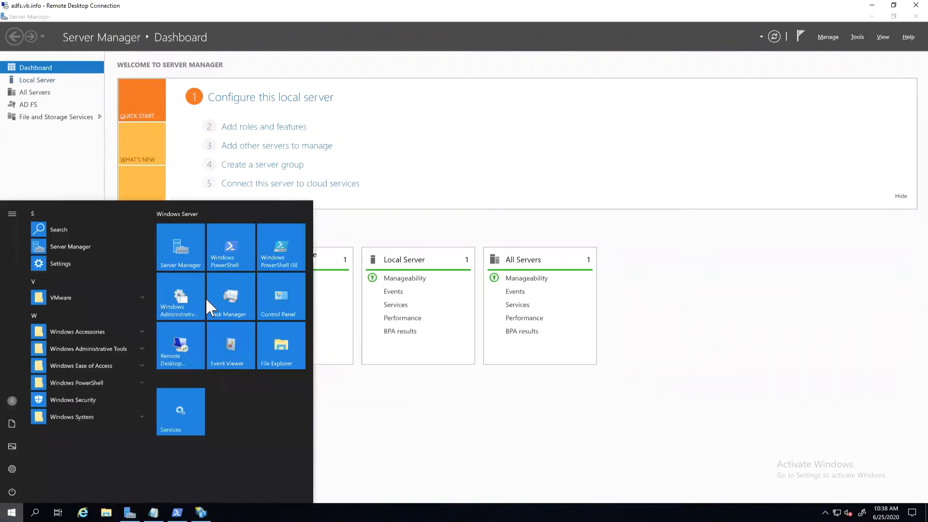
{"action": "left_click", "coordinate": [228, 327]}
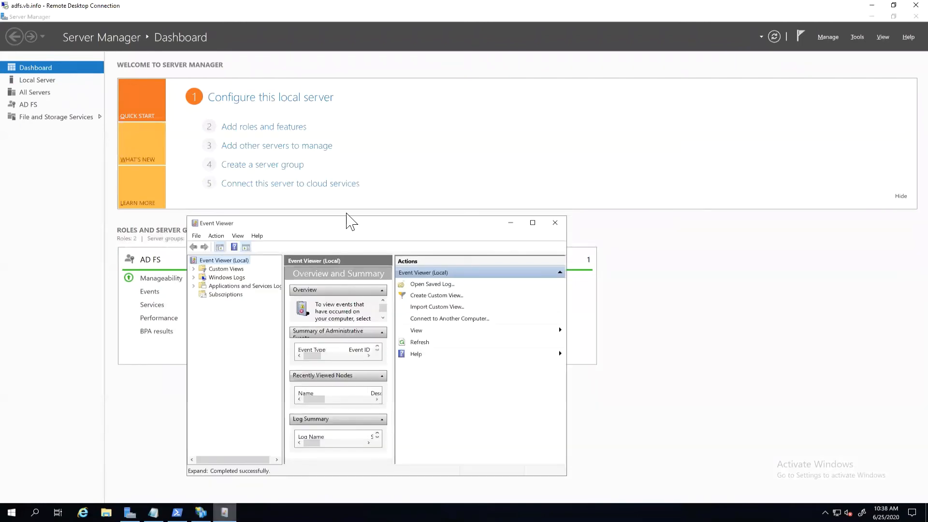
{"action": "double_click", "coordinate": [347, 218]}
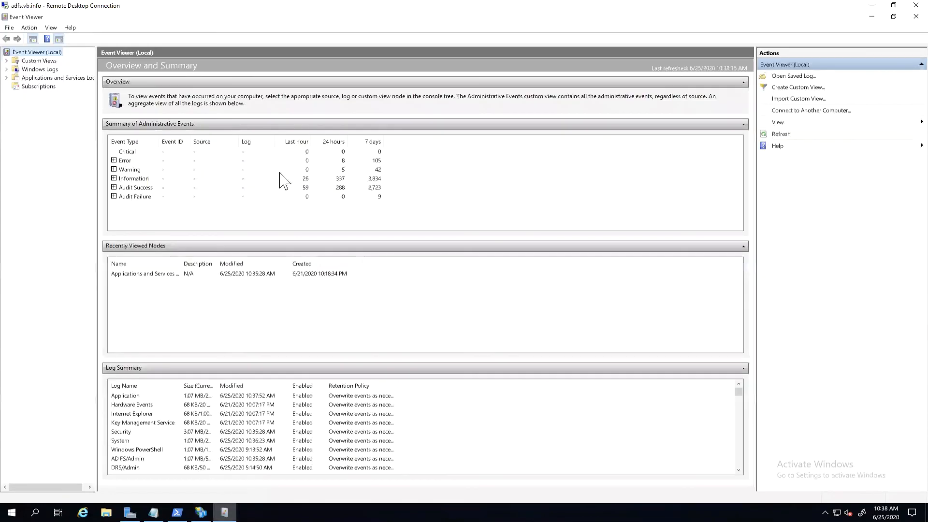
{"action": "left_click", "coordinate": [7, 78]}
{"action": "left_click", "coordinate": [15, 86]}
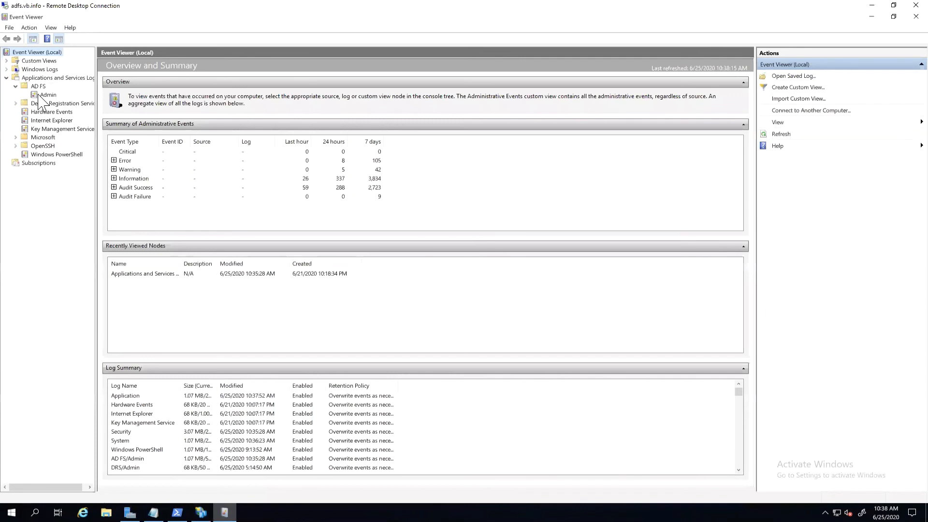
{"action": "left_click", "coordinate": [47, 95]}
Step: Browse the AD FS Admin log from the 552 event at 10:31:17 AM to the 1020 error logged on 6/22/2020 at 2:13:04 PM
{"action": "left_click", "coordinate": [282, 103]}
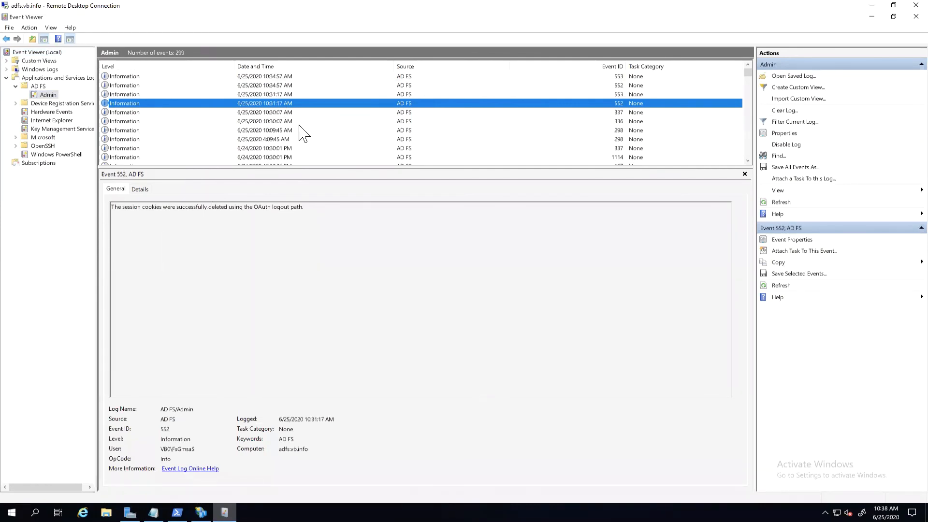
{"action": "key", "text": "Down"}
{"action": "key", "text": "Down"}
{"action": "key", "text": "Down"}
{"action": "key", "text": "Down"}
{"action": "key", "text": "Down"}
{"action": "key", "text": "Down"}
{"action": "key", "text": "Down"}
{"action": "key", "text": "Down"}
{"action": "key", "text": "Down"}
{"action": "key", "text": "Down"}
{"action": "key", "text": "Down"}
{"action": "key", "text": "Down"}
{"action": "key", "text": "Down"}
{"action": "key", "text": "Down"}
{"action": "key", "text": "Down"}
{"action": "key", "text": "Down"}
{"action": "key", "text": "Down"}
{"action": "key", "text": "Down"}
{"action": "key", "text": "Down"}
{"action": "key", "text": "Down"}
{"action": "key", "text": "Down"}
{"action": "key", "text": "Down"}
{"action": "key", "text": "Down"}
{"action": "key", "text": "Down"}
{"action": "key", "text": "Down"}
{"action": "key", "text": "Down"}
{"action": "key", "text": "Down"}
{"action": "key", "text": "Down"}
{"action": "key", "text": "Down"}
{"action": "key", "text": "Down"}
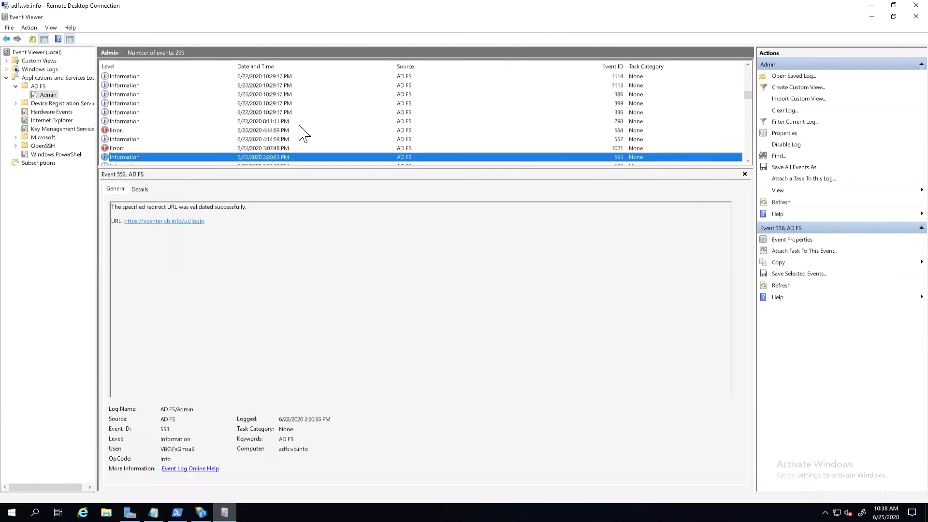
{"action": "key", "text": "Down"}
{"action": "key", "text": "Down"}
{"action": "key", "text": "Down"}
{"action": "key", "text": "Down"}
{"action": "key", "text": "Down"}
{"action": "key", "text": "Down"}
{"action": "key", "text": "Down"}
{"action": "key", "text": "Down"}
{"action": "key", "text": "Down"}
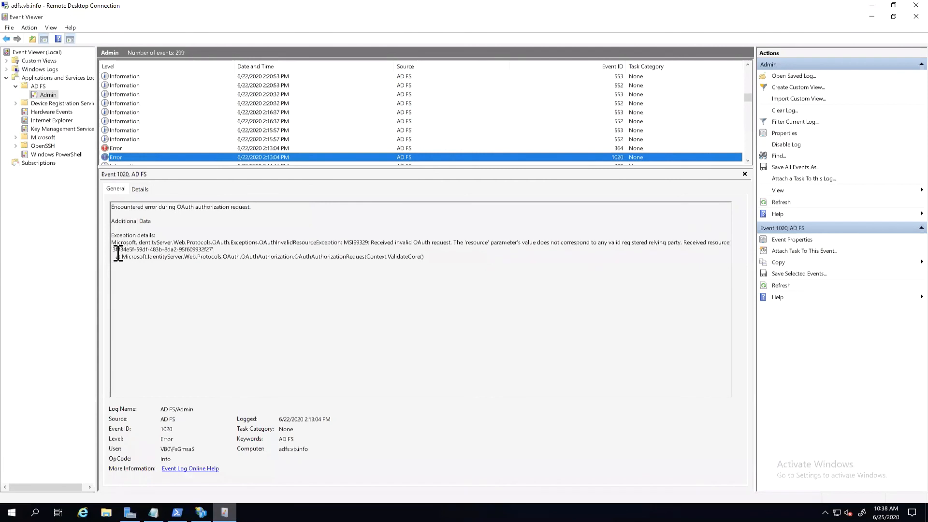
Step: Examine the received resource ID in the 1020 error and the relying party ID in the adjacent 364 error
{"action": "left_click_drag", "start_coordinate": [113, 250], "coordinate": [214, 250]}
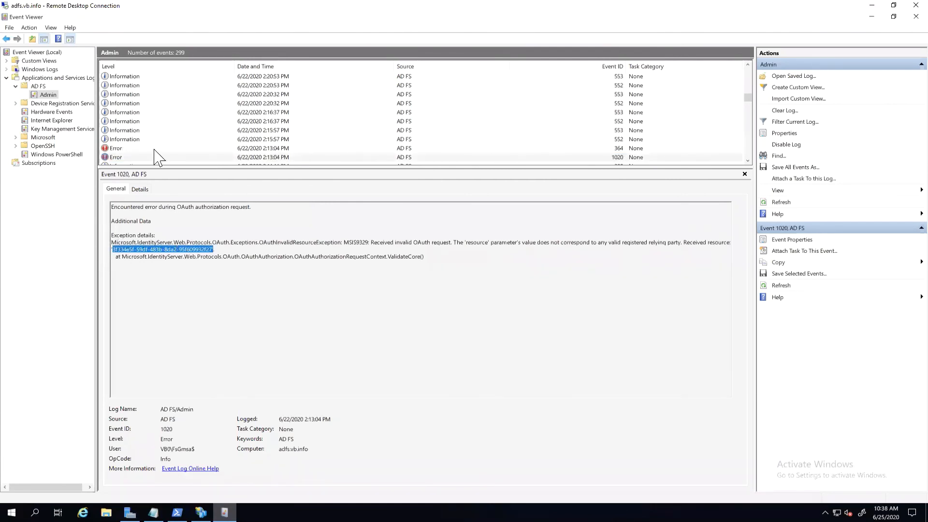
{"action": "left_click", "coordinate": [155, 148]}
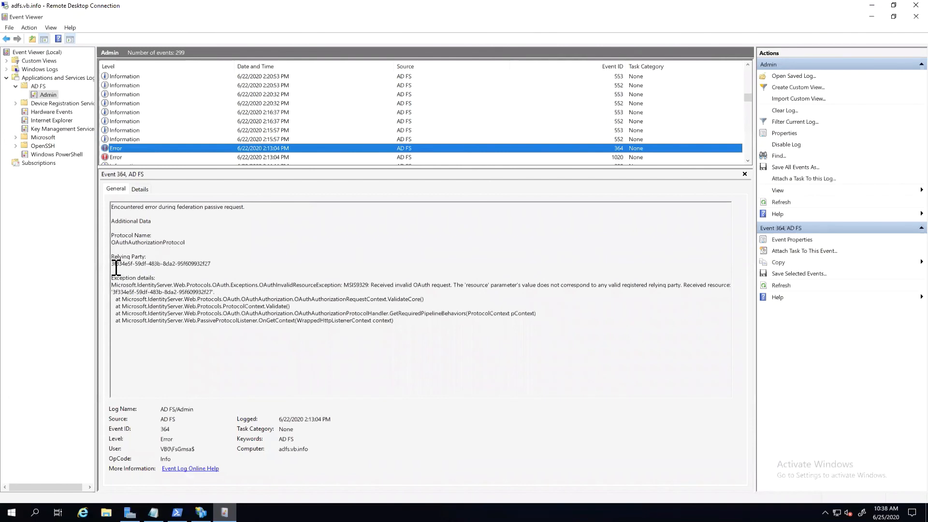
{"action": "left_click_drag", "start_coordinate": [112, 264], "coordinate": [164, 264]}
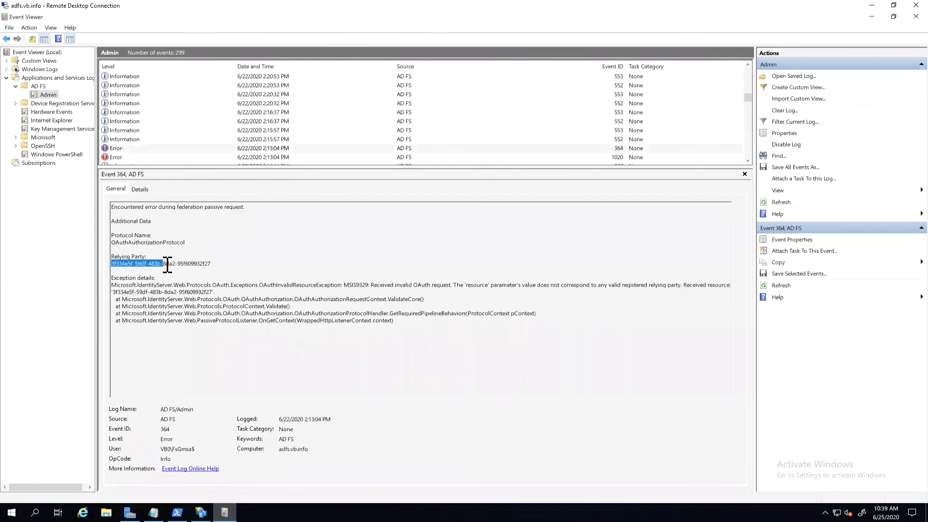
{"action": "left_click", "coordinate": [205, 263]}
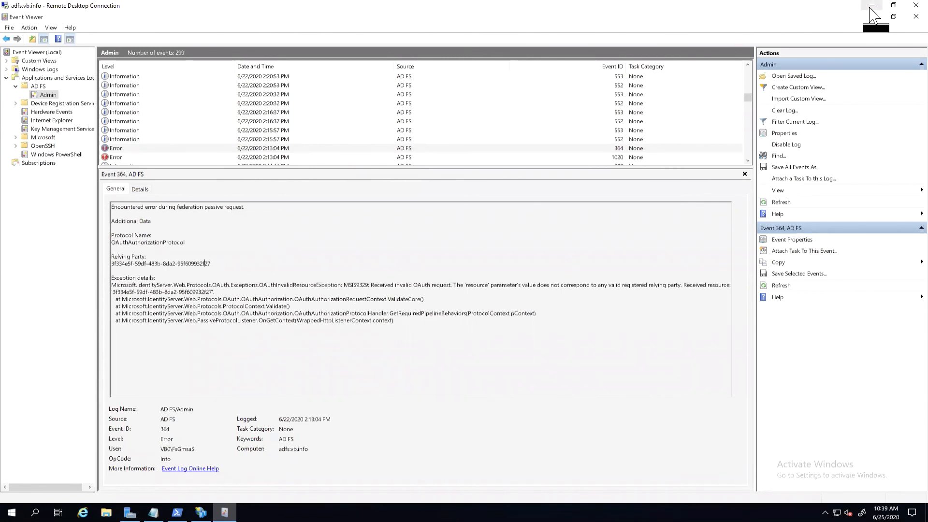
Step: Switch from the remote server to the vCenter PuTTY session, start the shell, and clear the terminal
{"action": "left_click", "coordinate": [871, 6]}
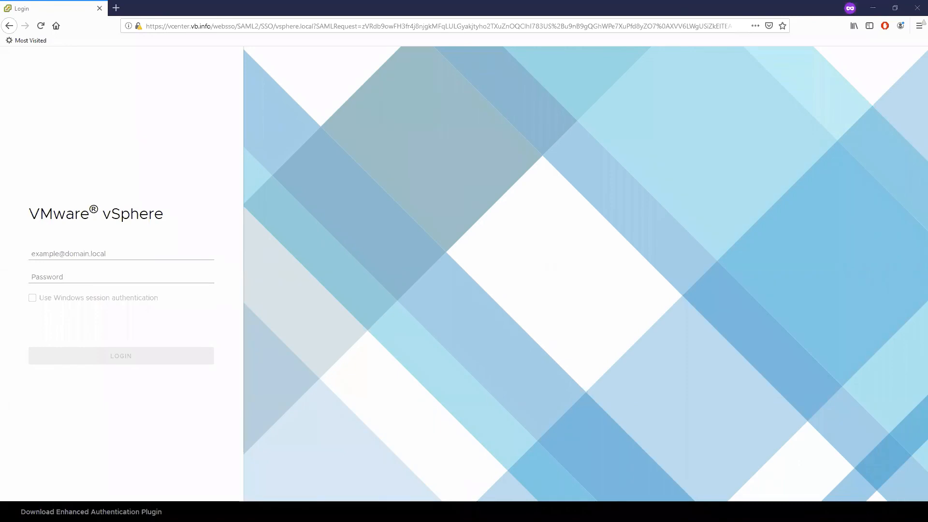
{"action": "key", "text": "alt+Tab"}
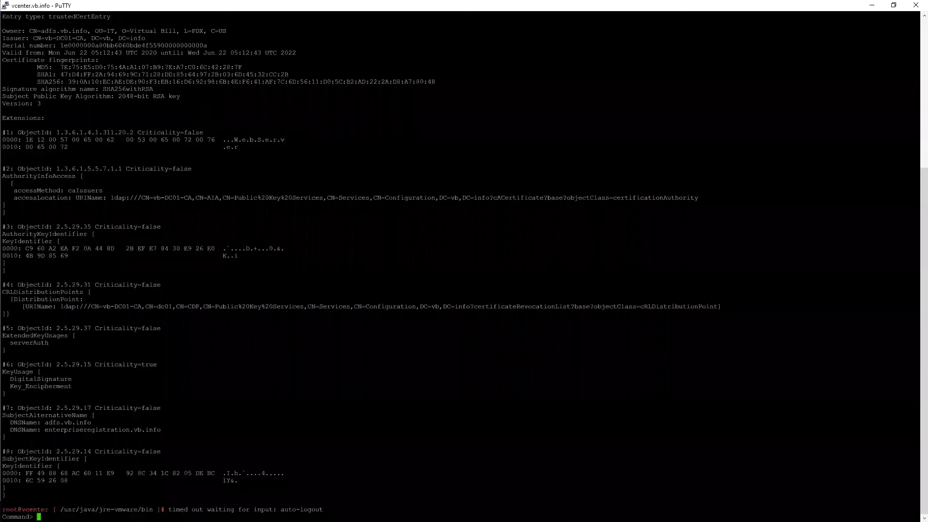
{"action": "type", "text": "shell"}
{"action": "key", "text": "Return"}
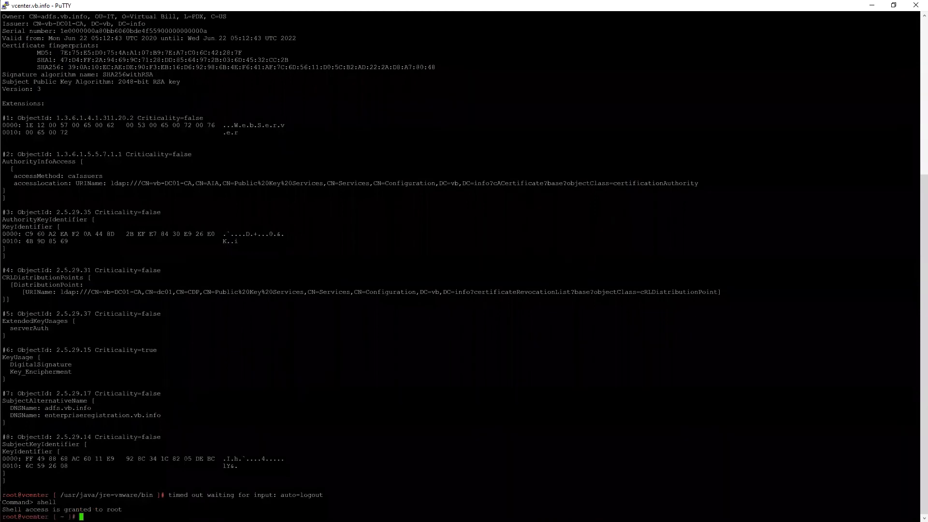
{"action": "key", "text": "ctrl+l"}
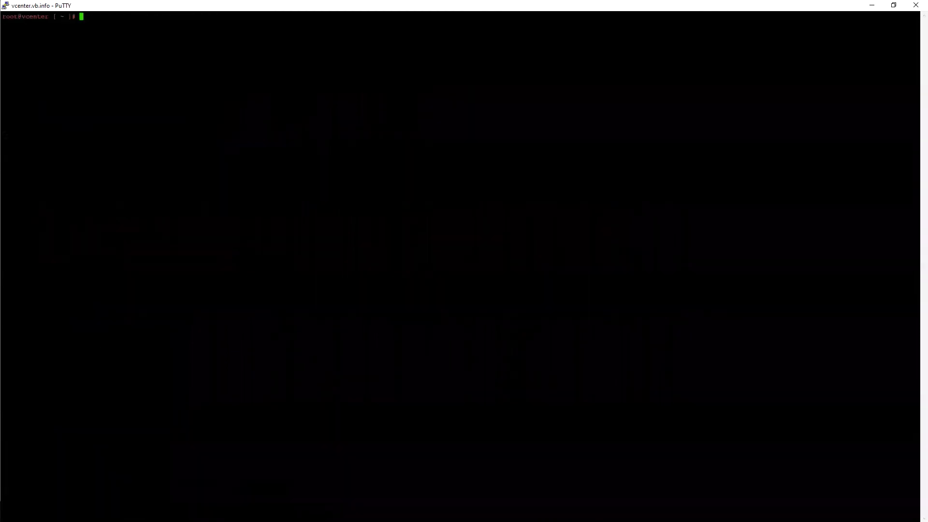
Step: Change to the /var/log/vmware directory and list its contents with ls
{"action": "type", "text": "cd /valot"}
{"action": "key", "text": "BackSpace"}
{"action": "key", "text": "BackSpace"}
{"action": "key", "text": "BackSpace"}
{"action": "type", "text": "r/lq"}
{"action": "key", "text": "BackSpace"}
{"action": "type", "text": "og"}
{"action": "type", "text": "v"}
{"action": "key", "text": "BackSpace"}
{"action": "type", "text": "/vmware"}
{"action": "key", "text": "Return"}
{"action": "type", "text": "ls"}
{"action": "key", "text": "Return"}
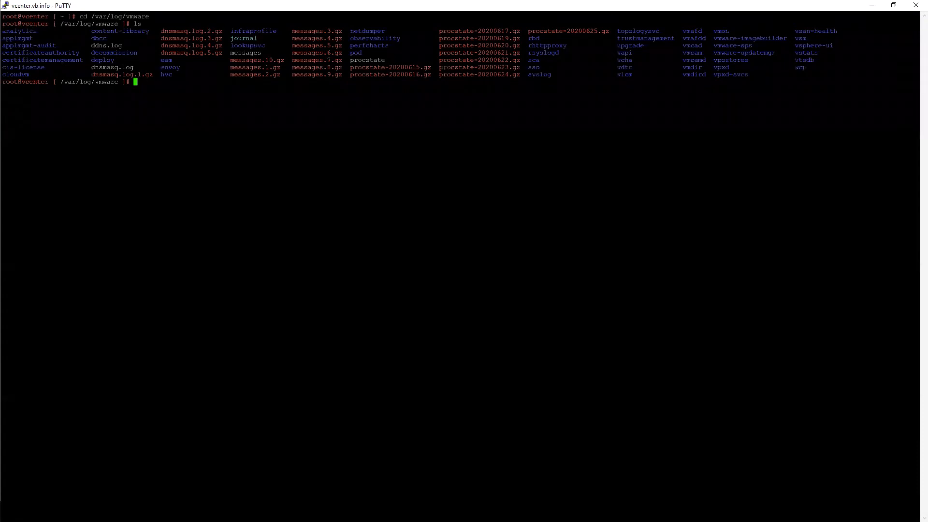
Step: Follow the messages log with tail -f, add blank lines and a =-=-= separator, and stop following it
{"action": "type", "text": "tail -f messages"}
{"action": "key", "text": "Return"}
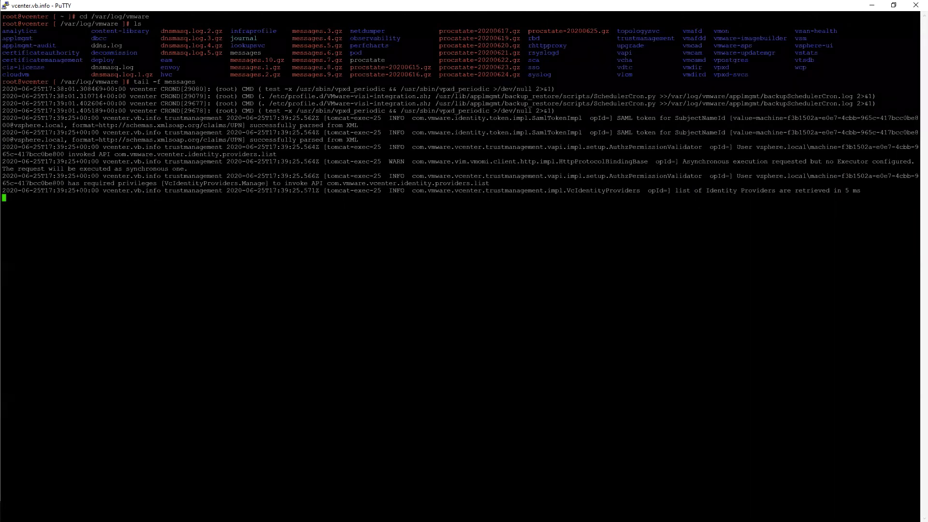
{"action": "key", "text": "Return"}
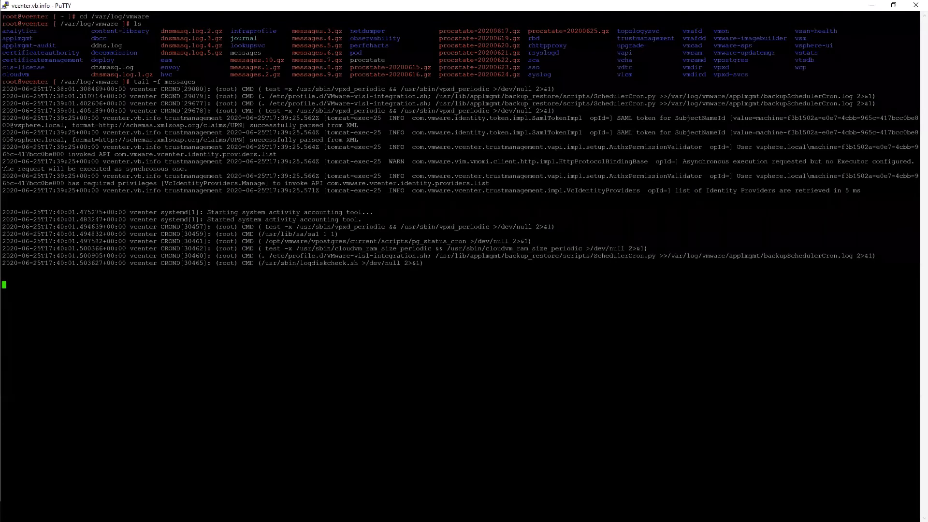
{"action": "key", "text": "Return"}
{"action": "key", "text": "Return"}
{"action": "type", "text": "=-=-=-=-=-=-=-="}
{"action": "key", "text": "ctrl+c"}
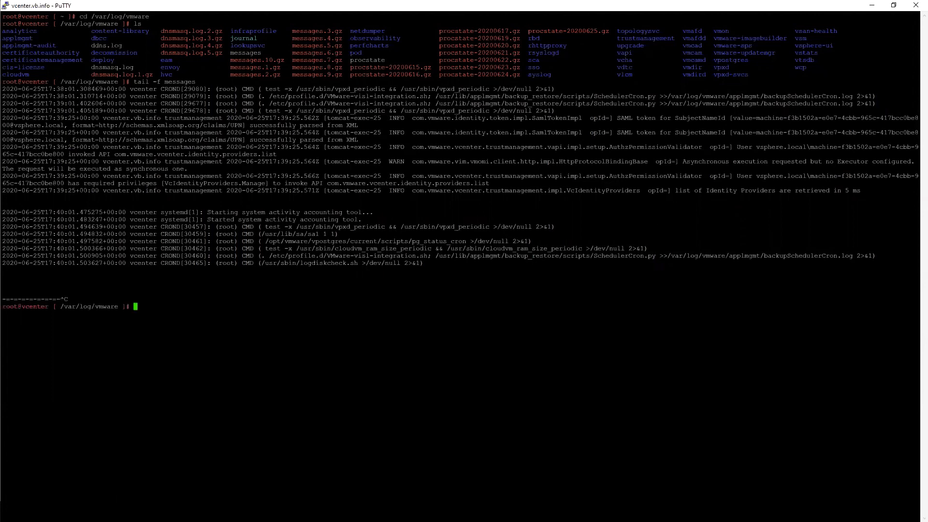
Step: Change to the sso subdirectory and list its files with ls -larth
{"action": "type", "text": "cd sso/"}
{"action": "key", "text": "Return"}
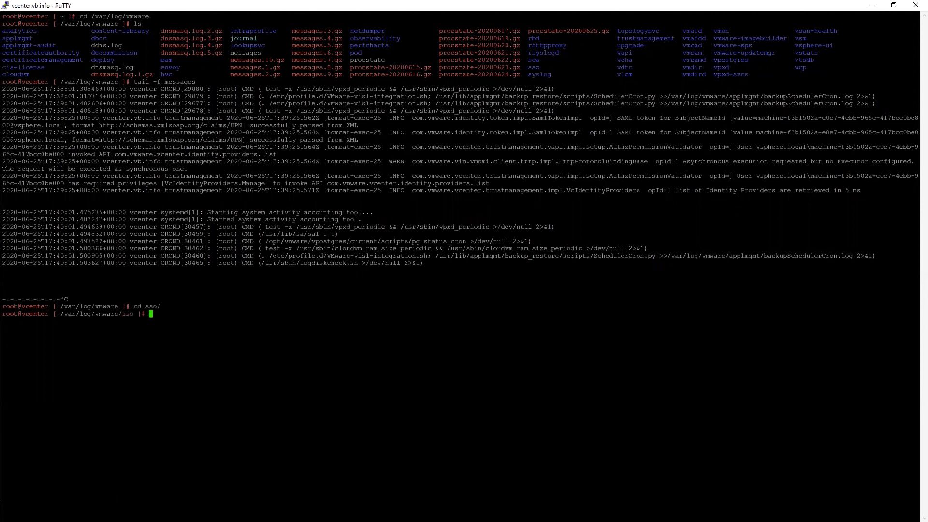
{"action": "type", "text": "ls -larth"}
{"action": "key", "text": "Return"}
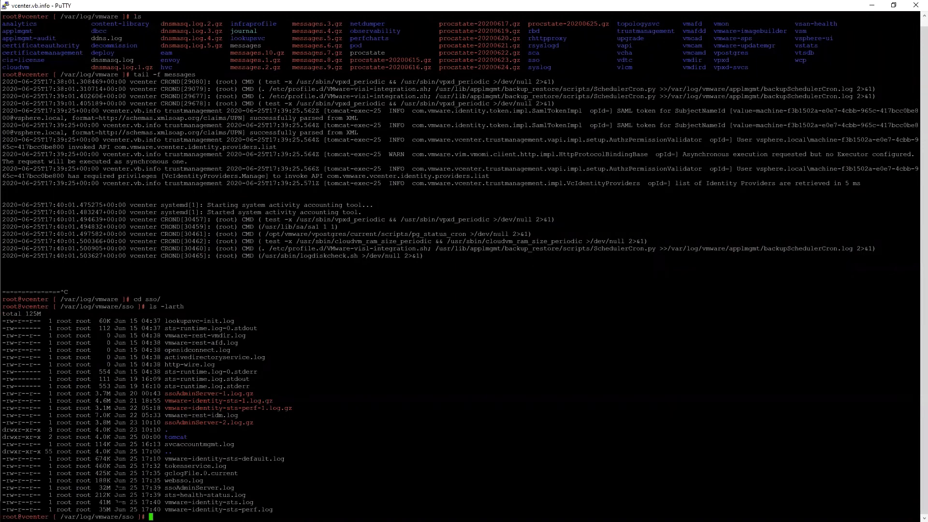
Step: Follow ssoAdminServer.log with tail -f to watch the single sign-on activity, and stop following it
{"action": "type", "text": "cat"}
{"action": "key", "text": "BackSpace"}
{"action": "key", "text": "BackSpace"}
{"action": "key", "text": "BackSpace"}
{"action": "type", "text": "tail -f ssoA"}
{"action": "key", "text": "Tab"}
{"action": "type", "text": ".l"}
{"action": "key", "text": "Tab"}
{"action": "key", "text": "Return"}
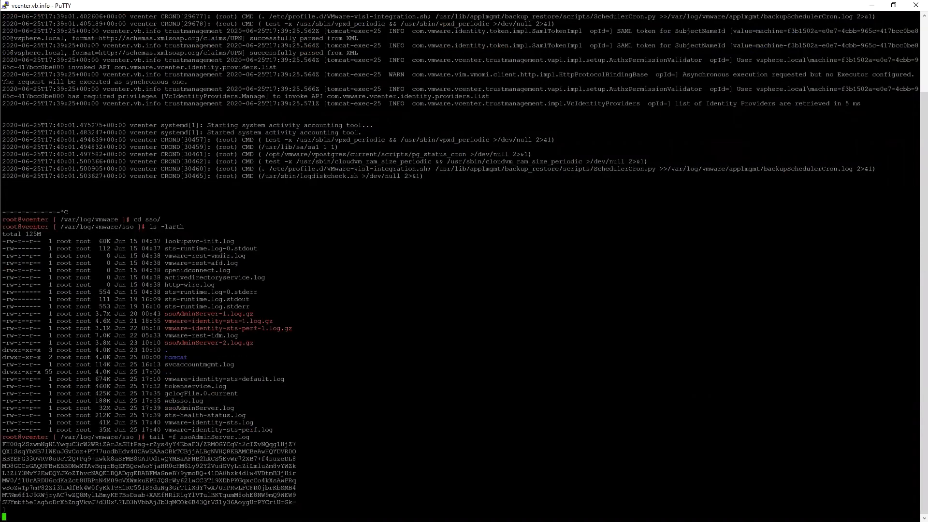
{"action": "key", "text": "Return"}
{"action": "key", "text": "Return"}
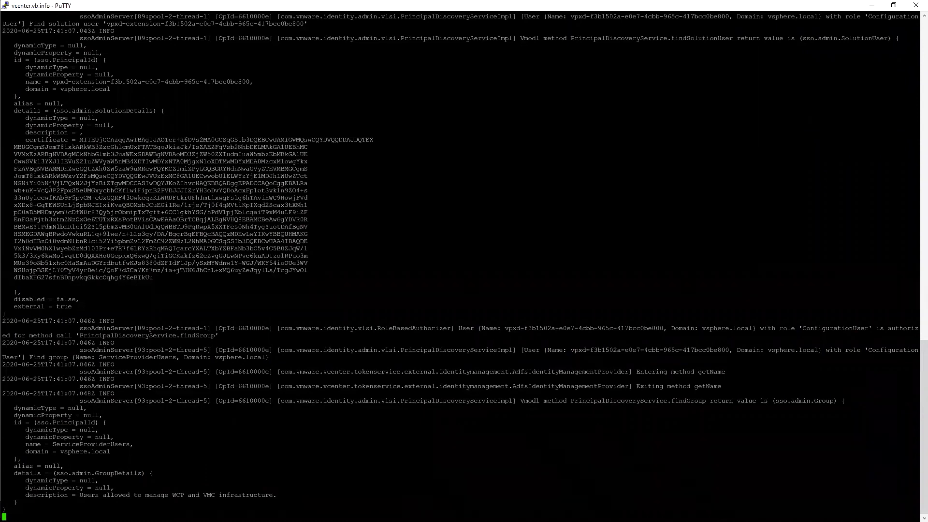
{"action": "key", "text": "alt+Tab"}
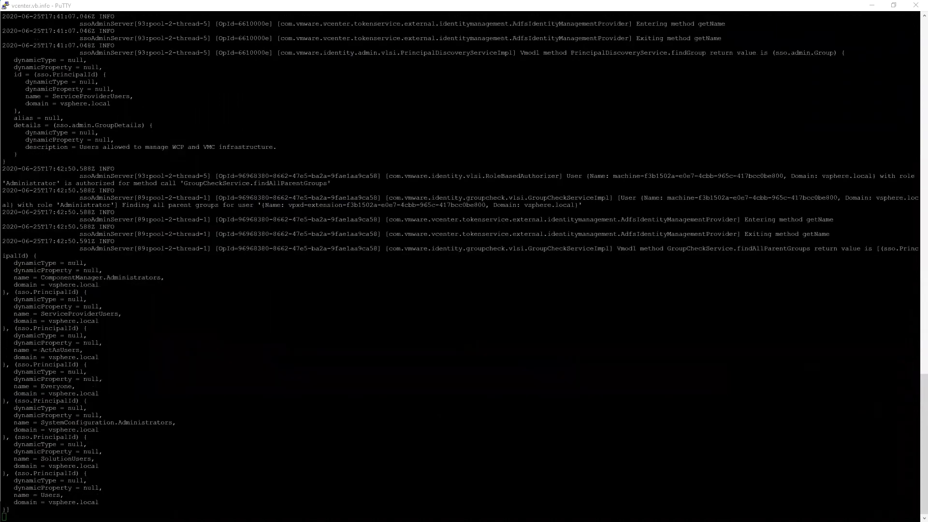
{"action": "key", "text": "ctrl+c"}
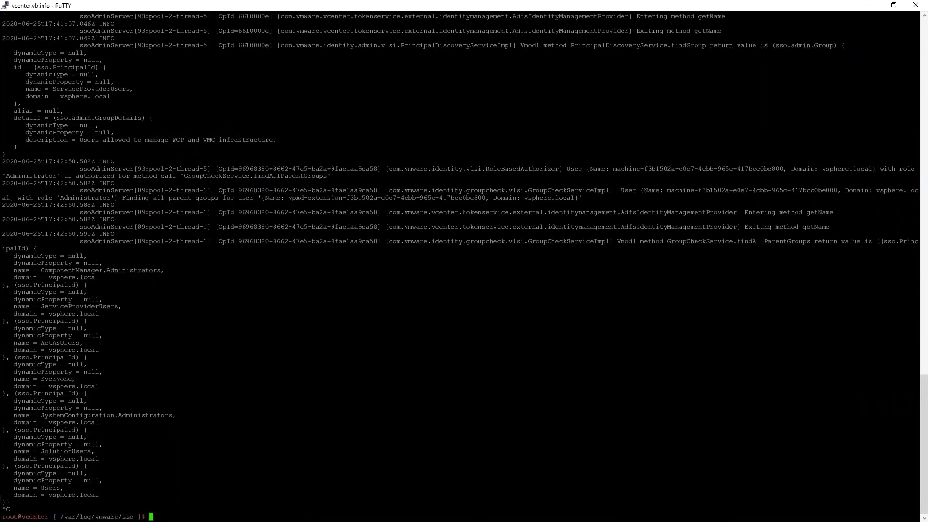
{"action": "key", "text": "alt+Tab"}
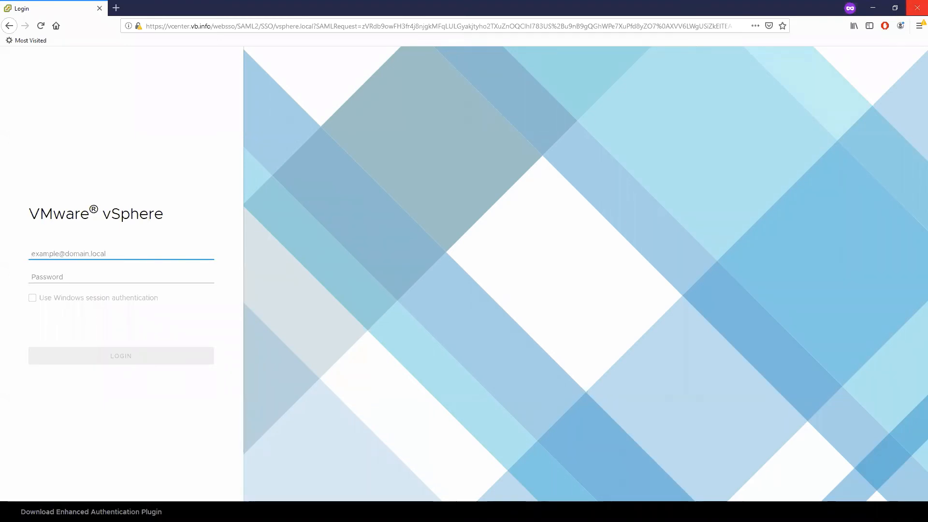
{"action": "key", "text": "alt+Tab"}
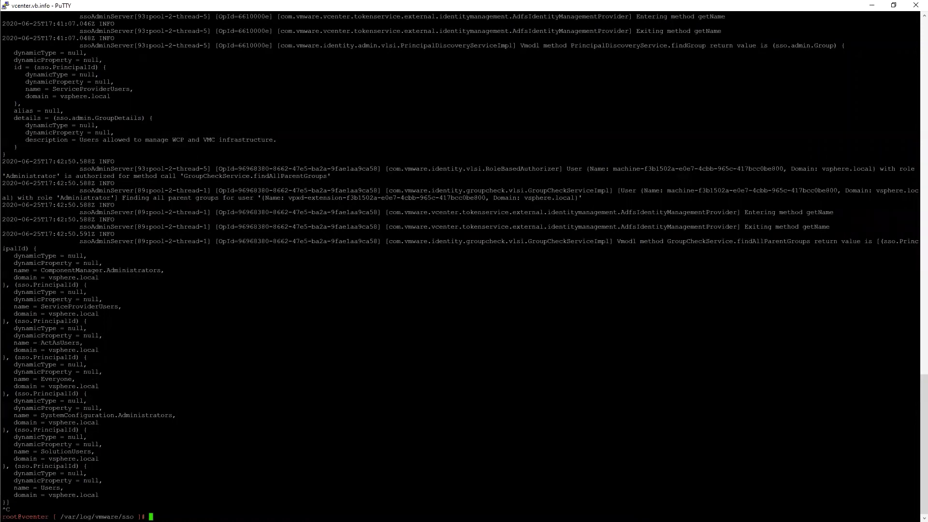
{"action": "key", "text": "alt+Tab"}
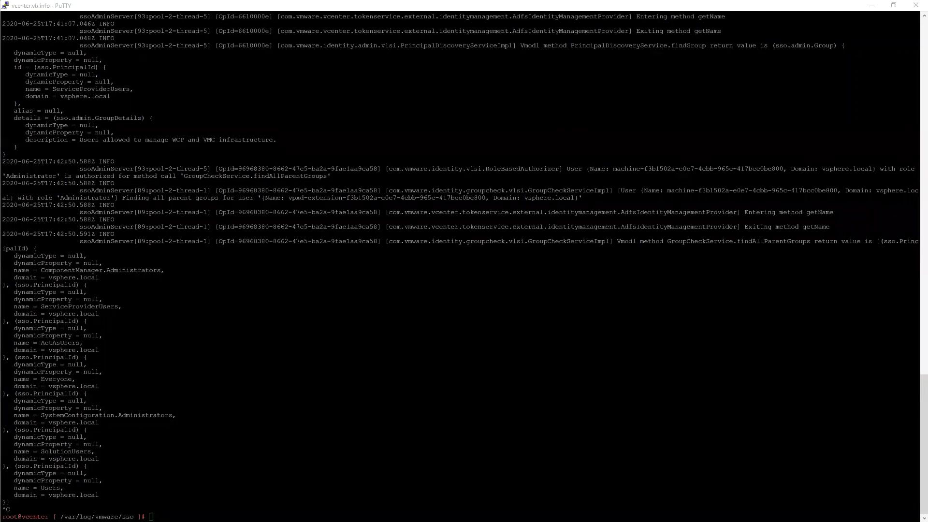
{"action": "key", "text": "alt+Tab"}
{"action": "key", "text": "ctrl+v"}
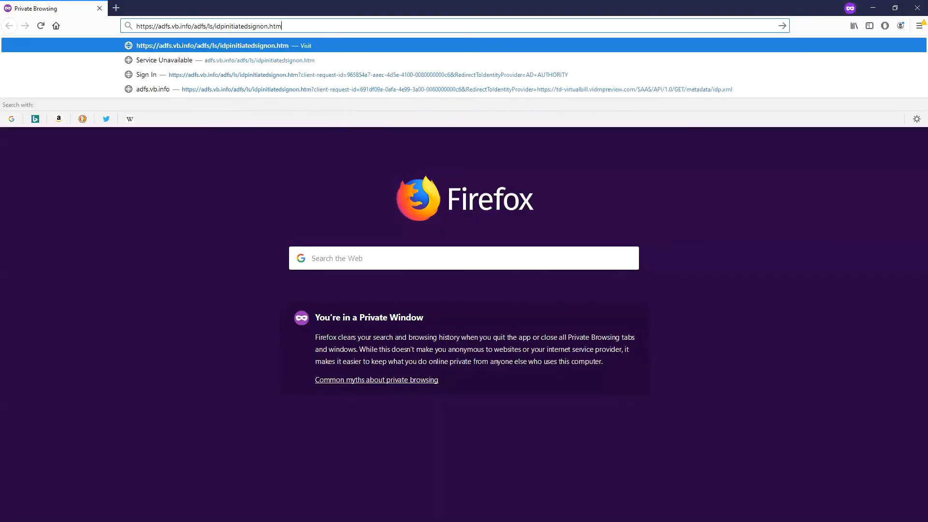
{"action": "key", "text": "Return"}
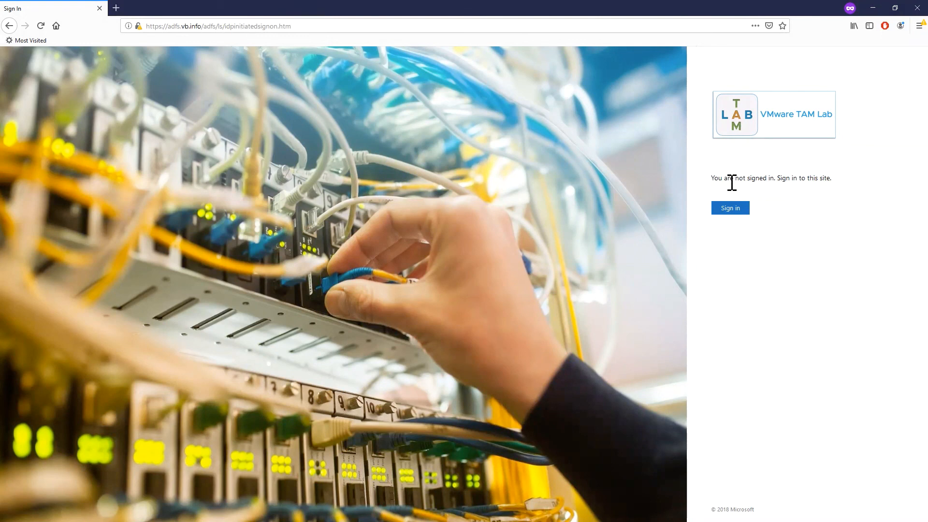
Step: Test the AD FS sign-in page with the user's e-mail and account password, and sign out again
{"action": "double_click", "coordinate": [783, 178]}
{"action": "left_click", "coordinate": [733, 209]}
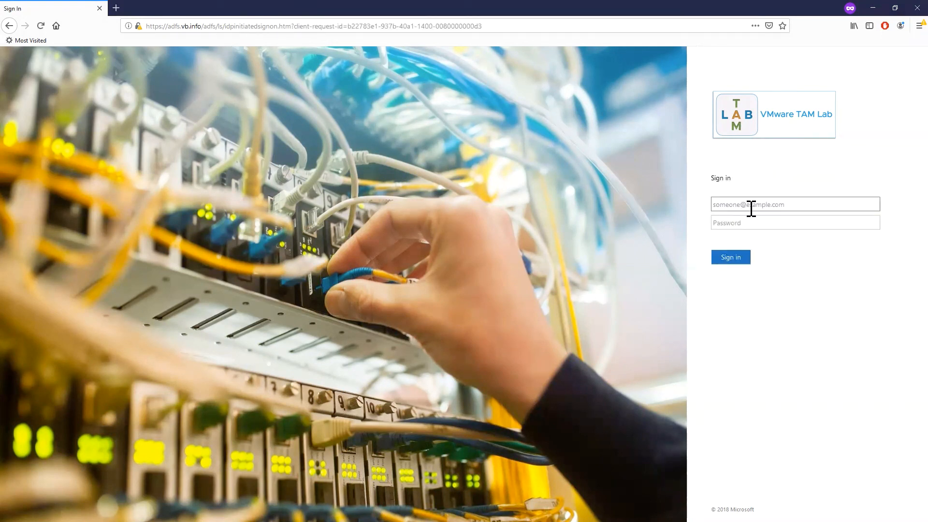
{"action": "key", "text": "Tab"}
{"action": "type", "text": "********"}
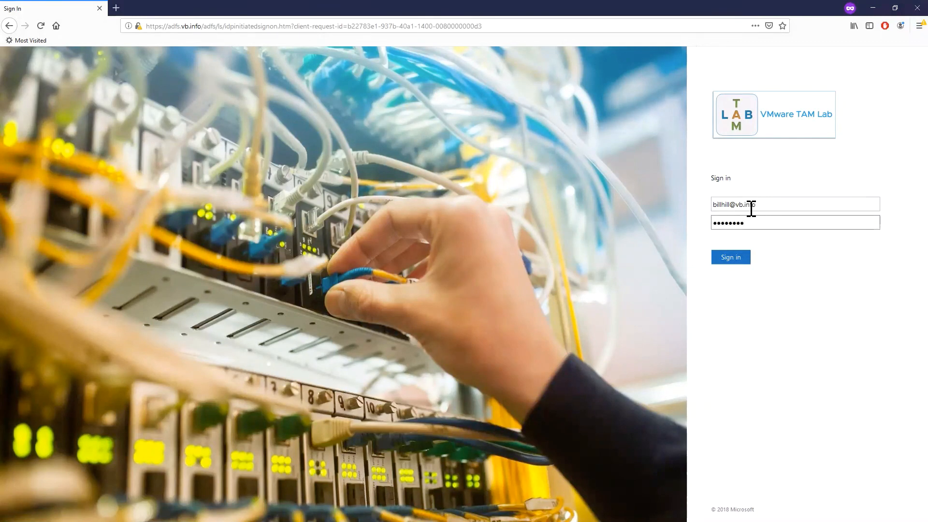
{"action": "left_click", "coordinate": [733, 259]}
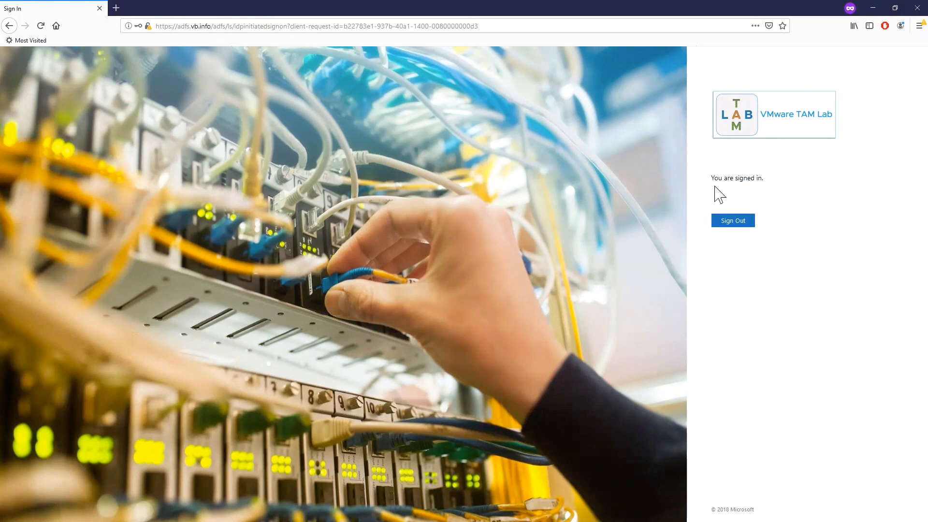
{"action": "left_click", "coordinate": [723, 223]}
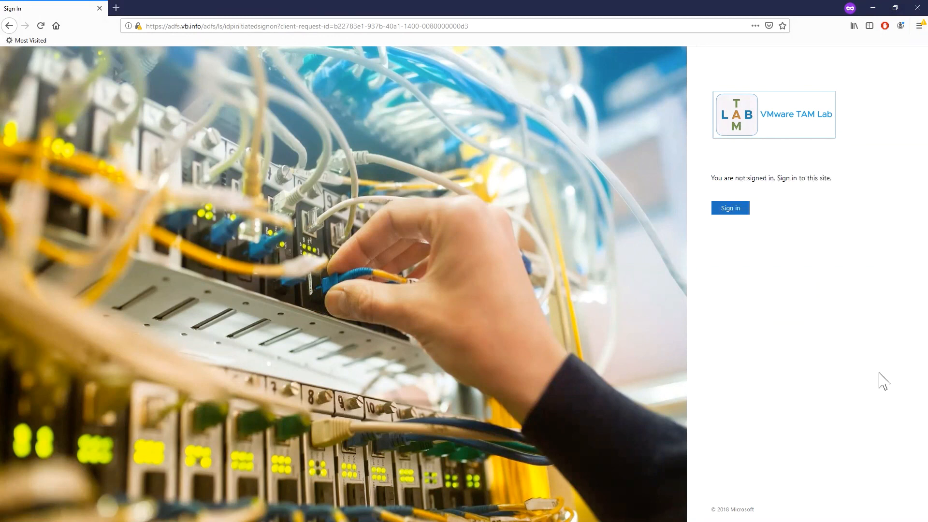